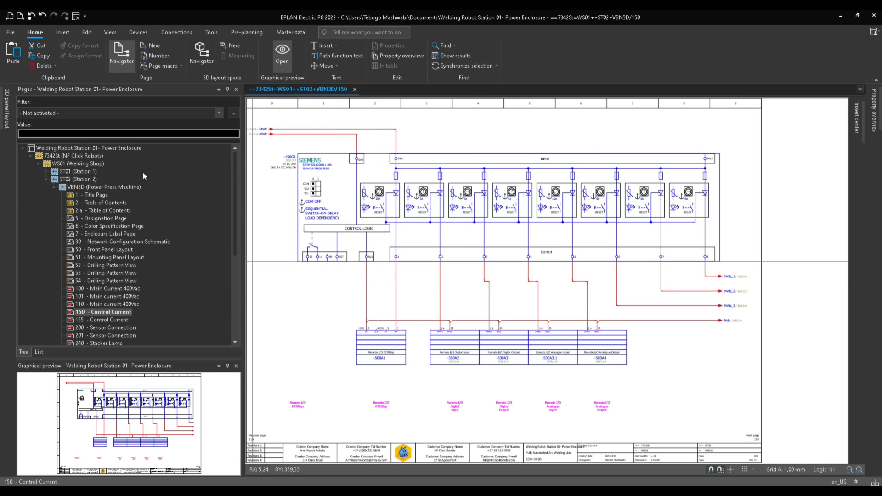
Place connection definition points for the entire project using the Default settings.
{"action": "left_click", "coordinate": [129, 148]}
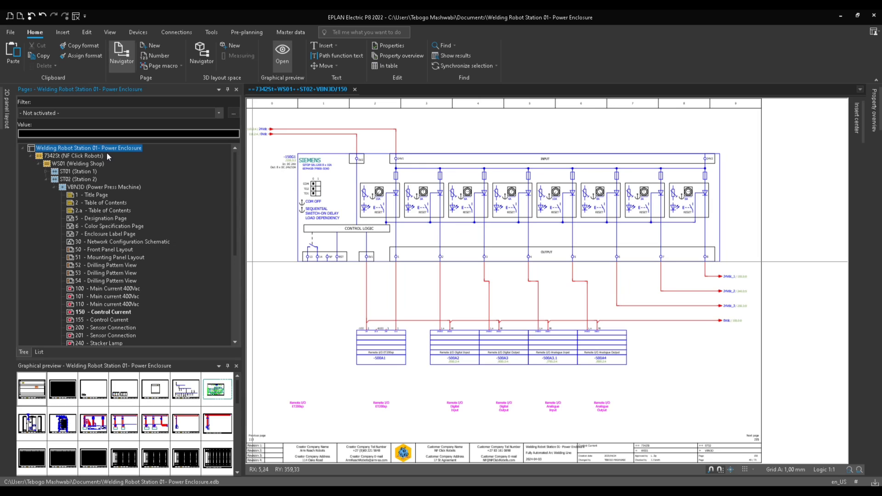
{"action": "left_click", "coordinate": [175, 32]}
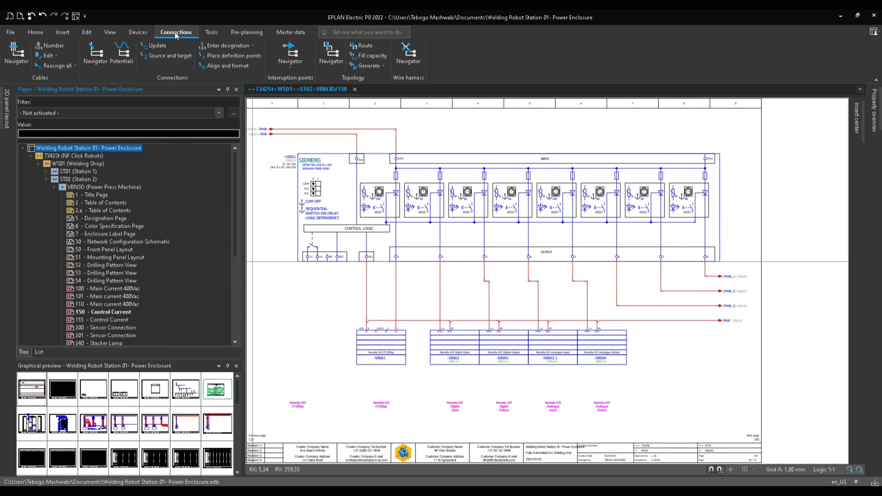
{"action": "left_click", "coordinate": [235, 58]}
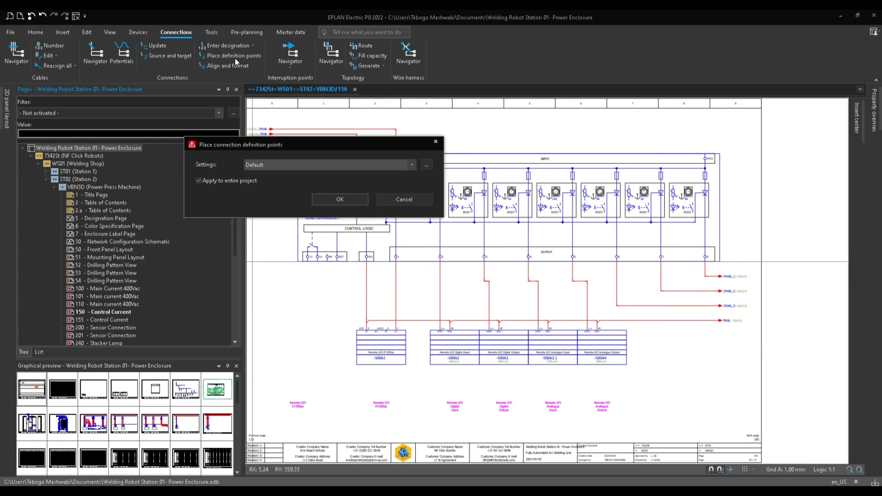
{"action": "left_click", "coordinate": [256, 167]}
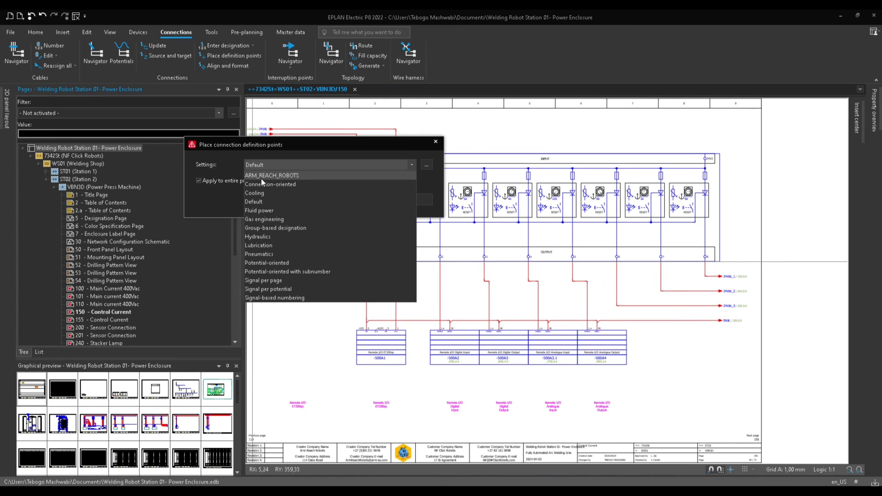
{"action": "left_click", "coordinate": [250, 202]}
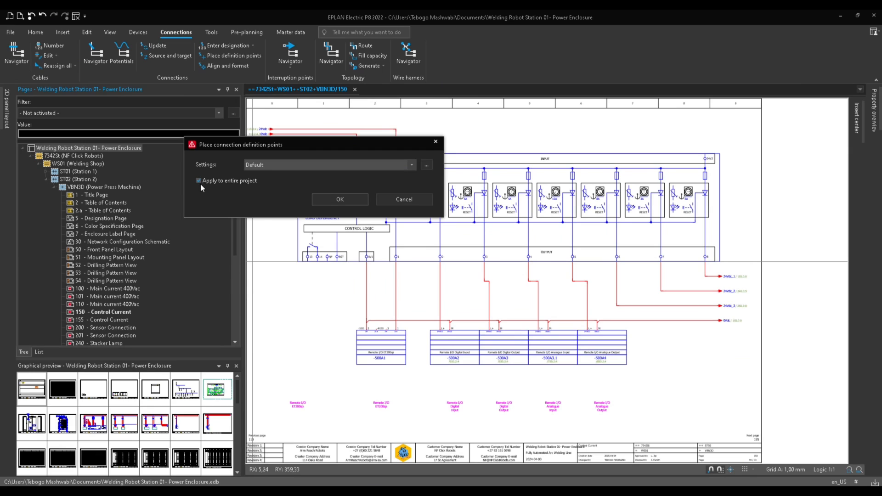
{"action": "left_click", "coordinate": [340, 200]}
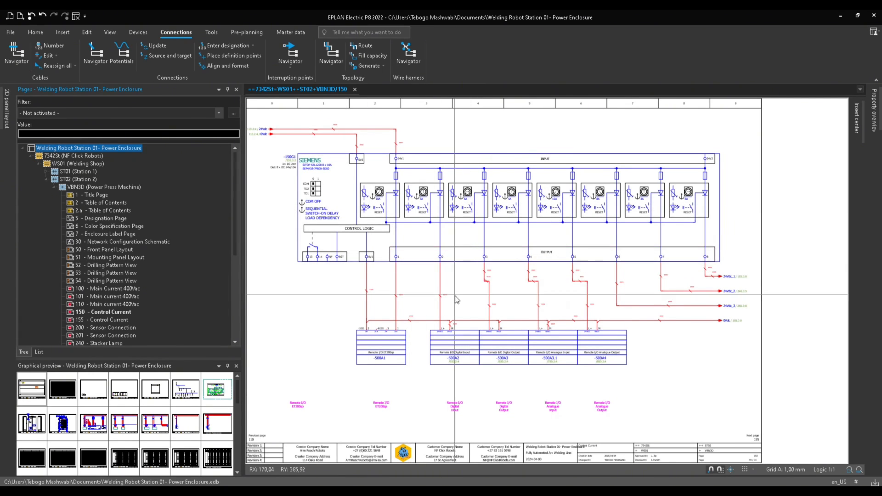
Zoom and pan around the control current page to inspect the newly placed connection definition points.
{"action": "scroll", "coordinate": [502, 288], "scroll_direction": "up", "scroll_amount": 1}
{"action": "scroll", "coordinate": [502, 288], "scroll_direction": "up", "scroll_amount": 2}
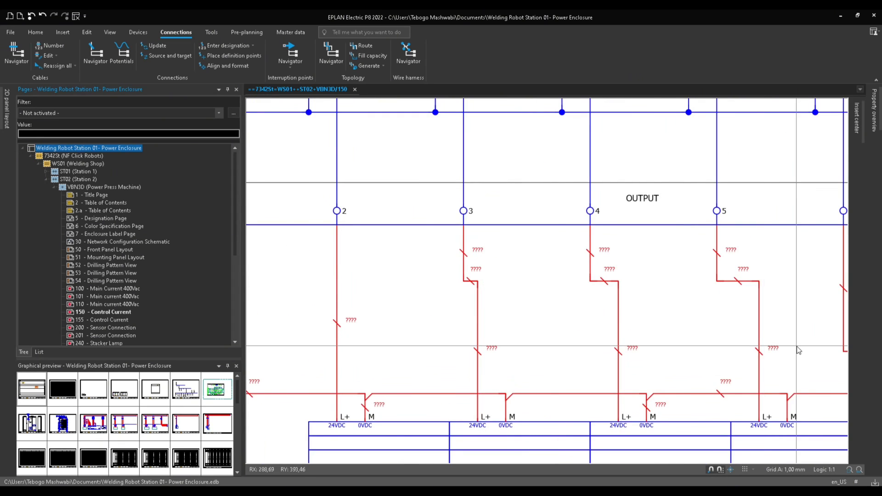
{"action": "scroll", "coordinate": [402, 375], "scroll_direction": "up", "scroll_amount": 1}
{"action": "scroll", "coordinate": [403, 375], "scroll_direction": "down", "scroll_amount": 3}
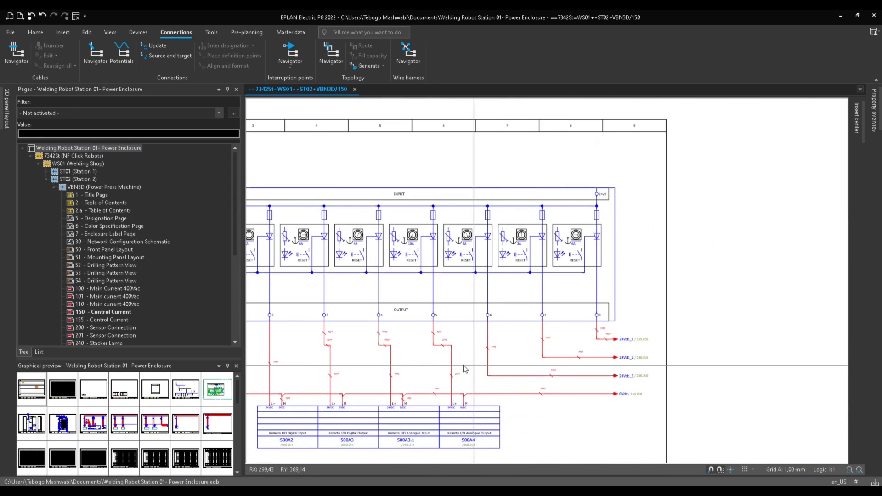
{"action": "middle_click_drag", "start_coordinate": [298, 334], "coordinate": [419, 319]}
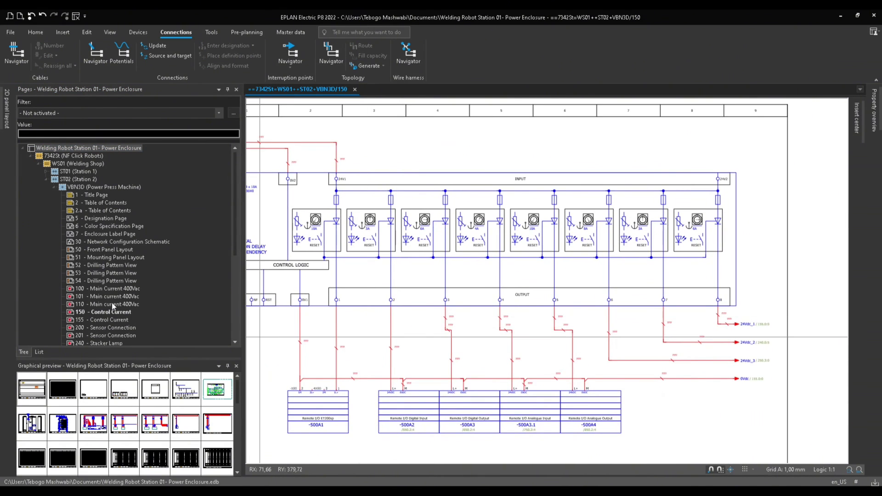
Browse the project pages, opening page 100 Main Current 400Vac and then returning to page 150 Control Current.
{"action": "left_click", "coordinate": [96, 296]}
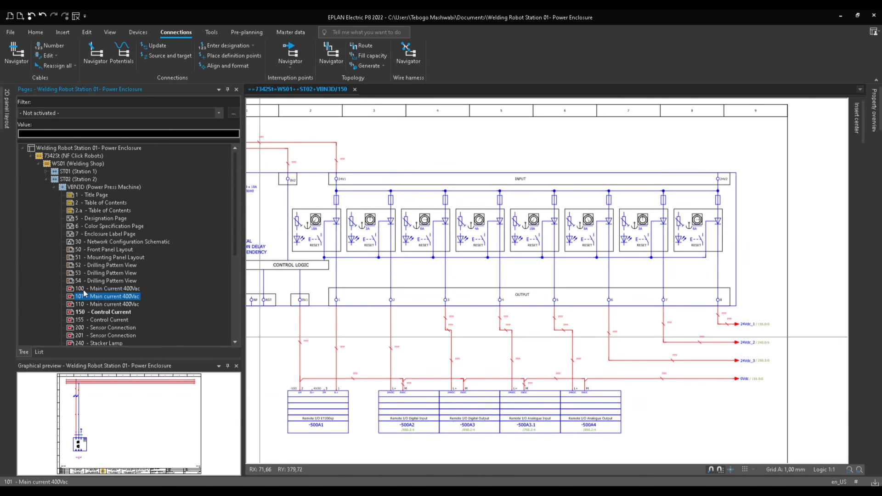
{"action": "double_click", "coordinate": [85, 290]}
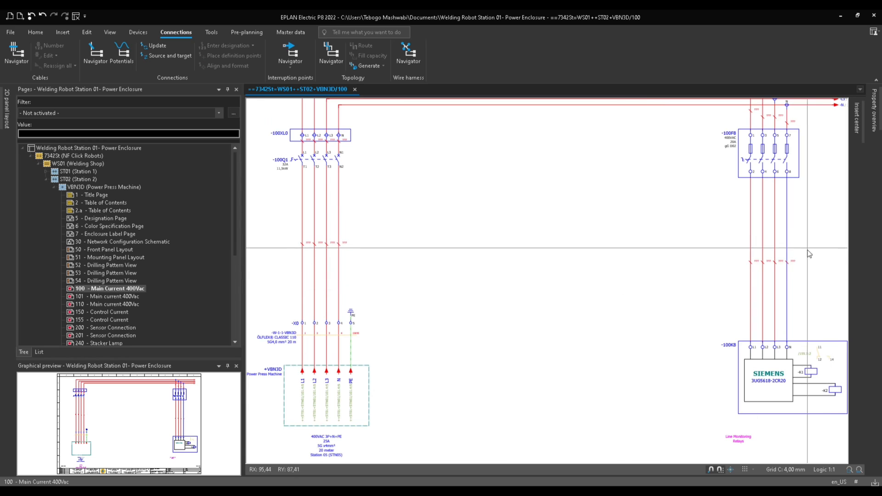
{"action": "left_click", "coordinate": [101, 324]}
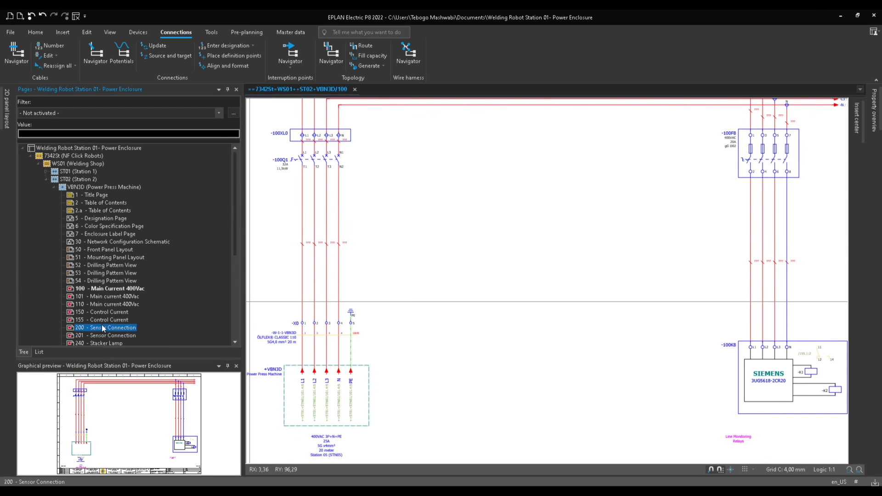
{"action": "left_click", "coordinate": [101, 320]}
{"action": "double_click", "coordinate": [101, 312]}
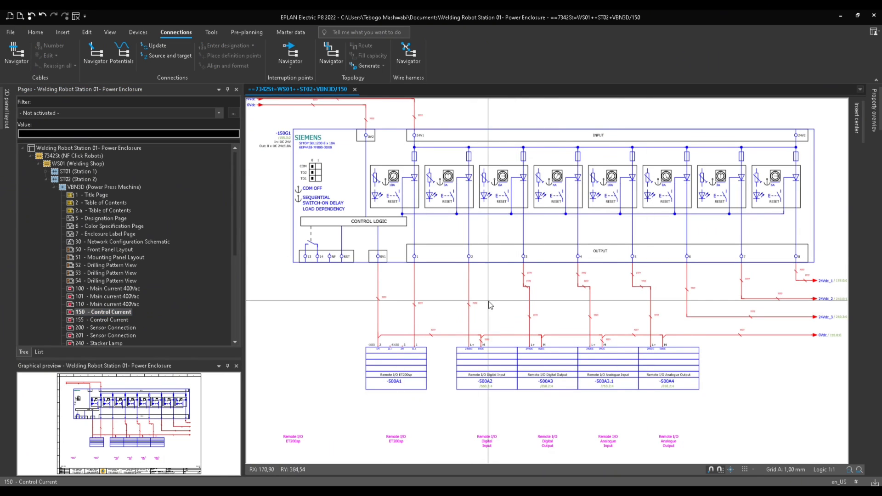
{"action": "scroll", "coordinate": [489, 305], "scroll_direction": "down", "scroll_amount": 1}
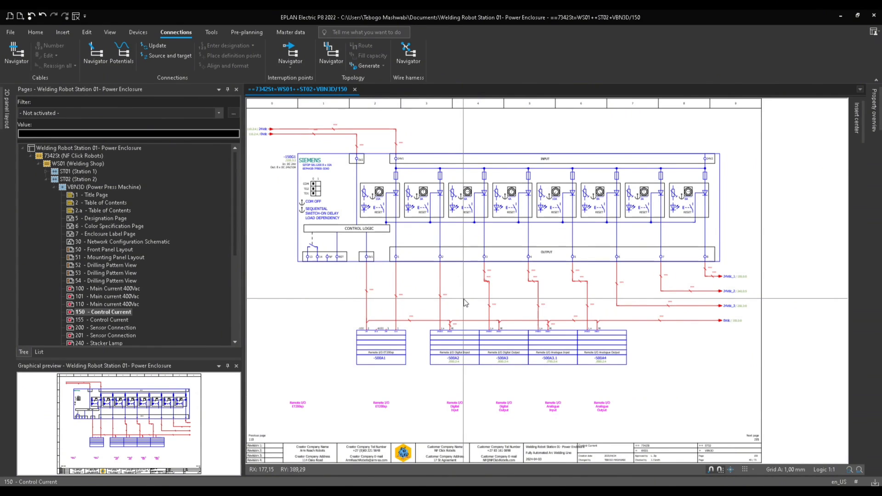
Examine other pages' previews and zoom in on the undesignated connection markers on the control current page.
{"action": "left_click", "coordinate": [71, 149]}
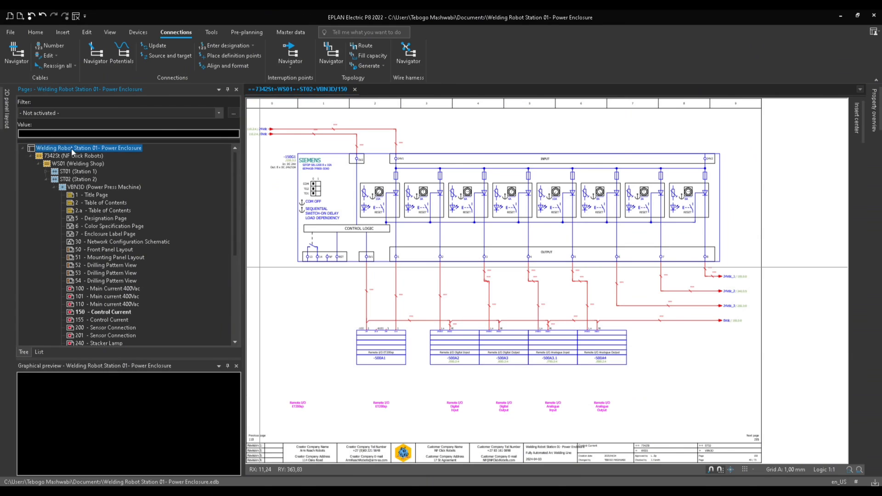
{"action": "left_click", "coordinate": [114, 304]}
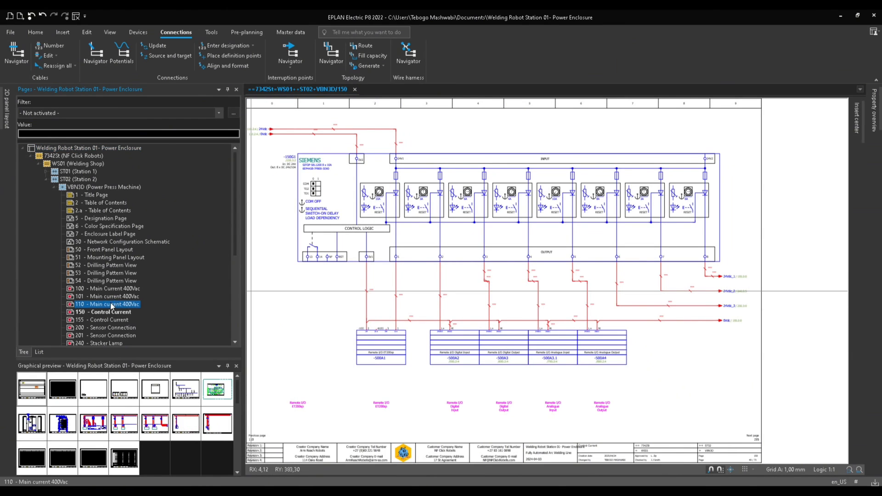
{"action": "left_click", "coordinate": [103, 313]}
{"action": "left_click", "coordinate": [107, 227]}
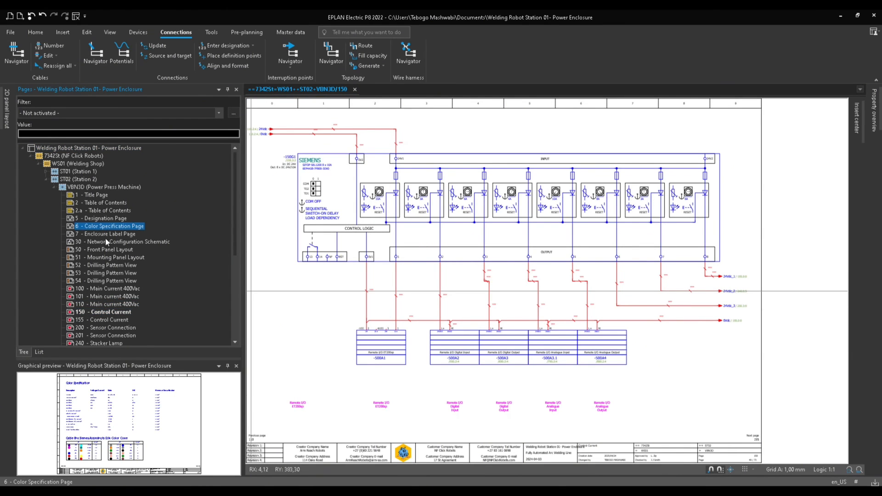
{"action": "left_click", "coordinate": [115, 297]}
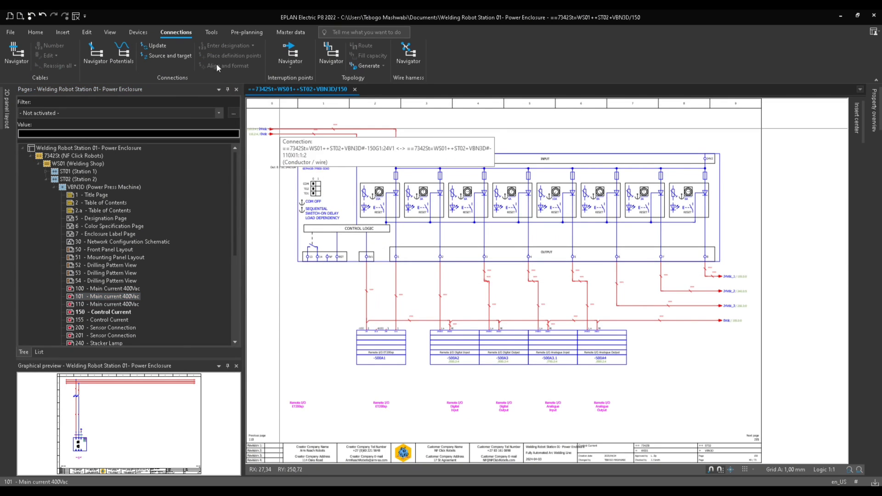
{"action": "left_click", "coordinate": [96, 148]}
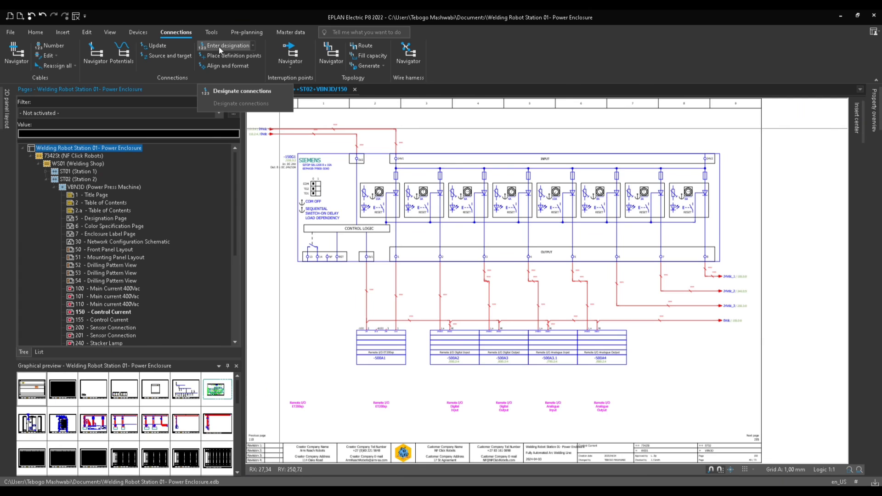
{"action": "scroll", "coordinate": [360, 288], "scroll_direction": "up", "scroll_amount": 3}
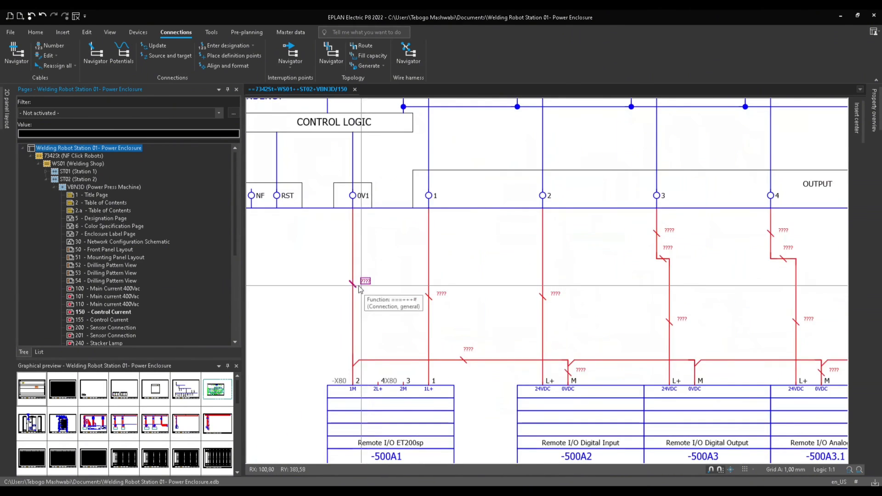
{"action": "scroll", "coordinate": [359, 289], "scroll_direction": "up", "scroll_amount": 2}
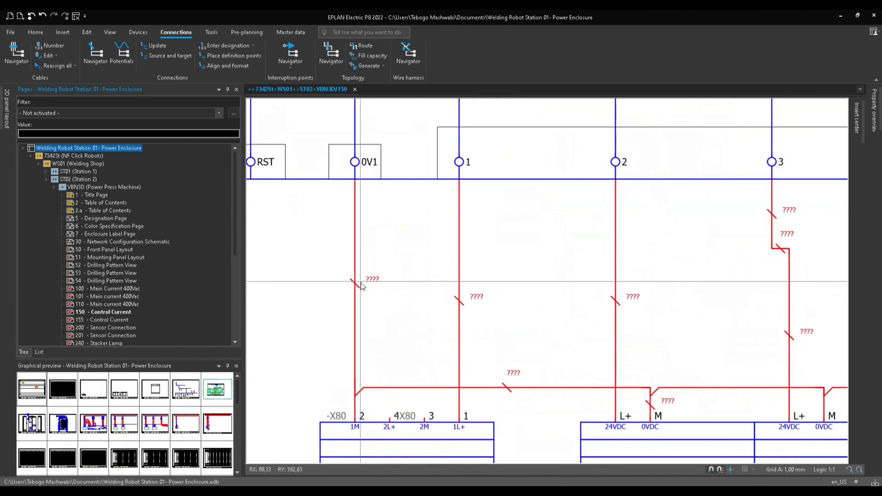
{"action": "left_click", "coordinate": [389, 274]}
{"action": "scroll", "coordinate": [389, 274], "scroll_direction": "down", "scroll_amount": 5}
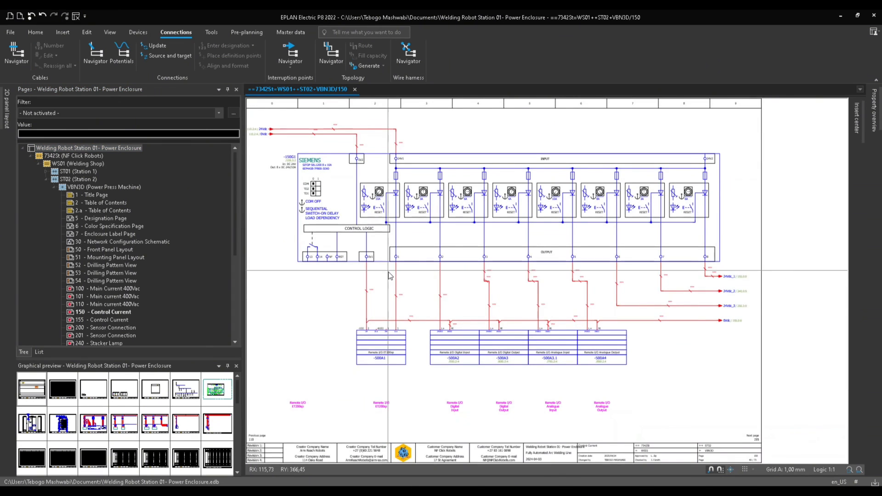
Designate all project connections with Default settings, start value 1 and increment 1, reviewing the result preview before confirming.
{"action": "left_click", "coordinate": [110, 149]}
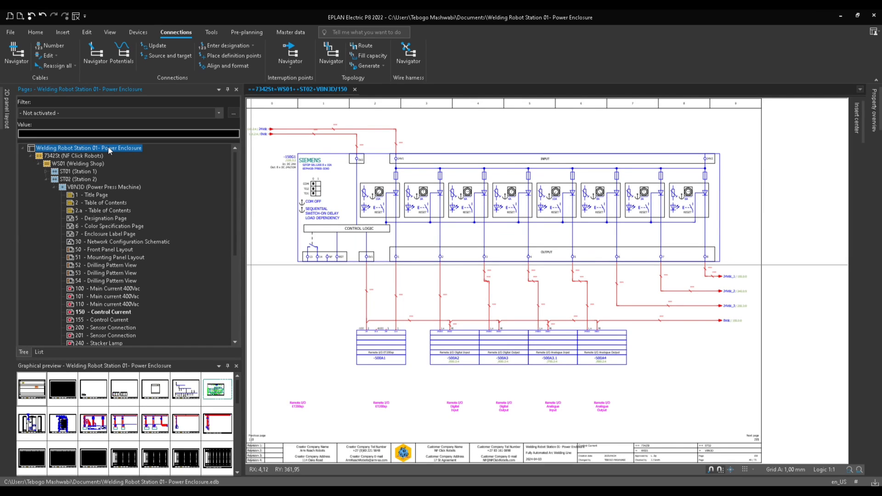
{"action": "left_click", "coordinate": [225, 48]}
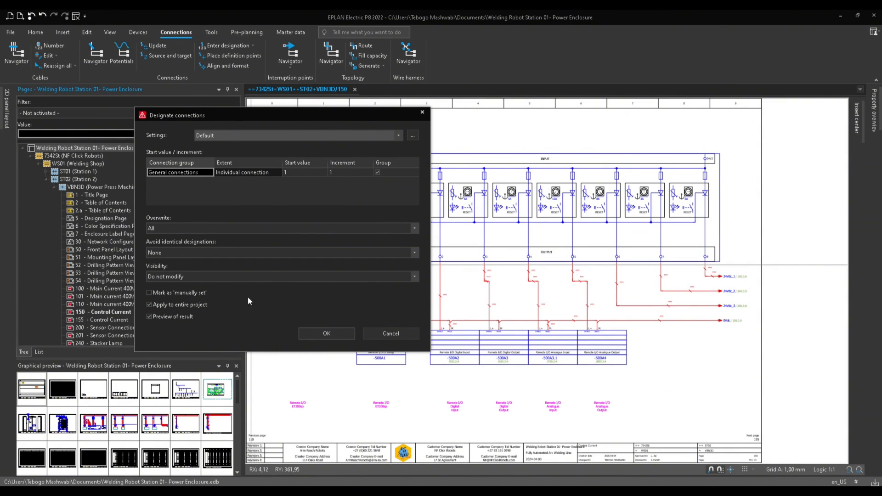
{"action": "left_click", "coordinate": [339, 334]}
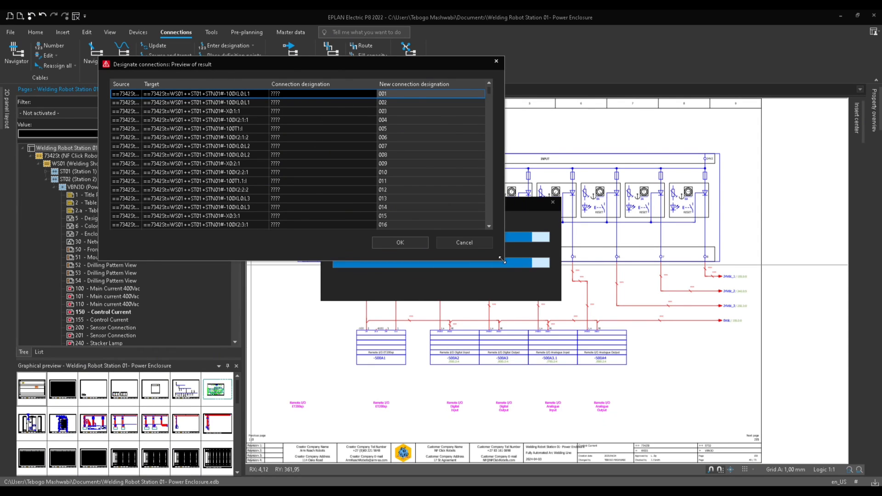
{"action": "left_click_drag", "start_coordinate": [504, 260], "coordinate": [629, 418]}
{"action": "left_click", "coordinate": [340, 85]}
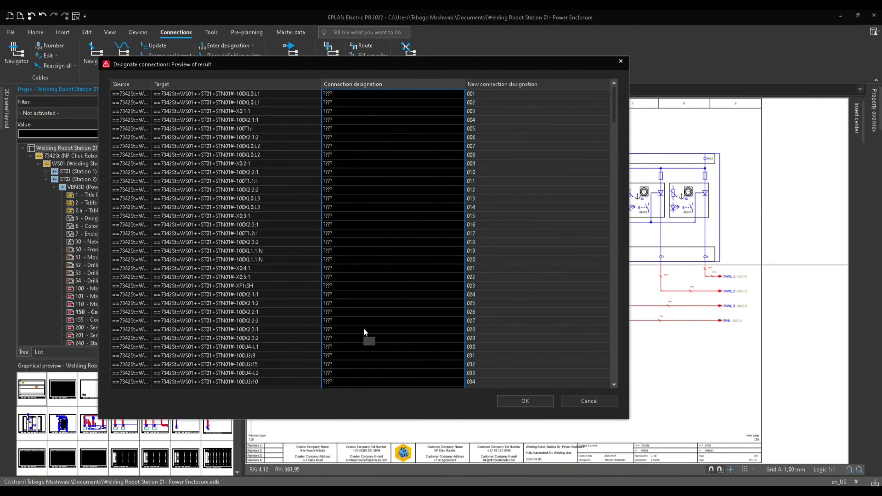
{"action": "left_click", "coordinate": [498, 85]}
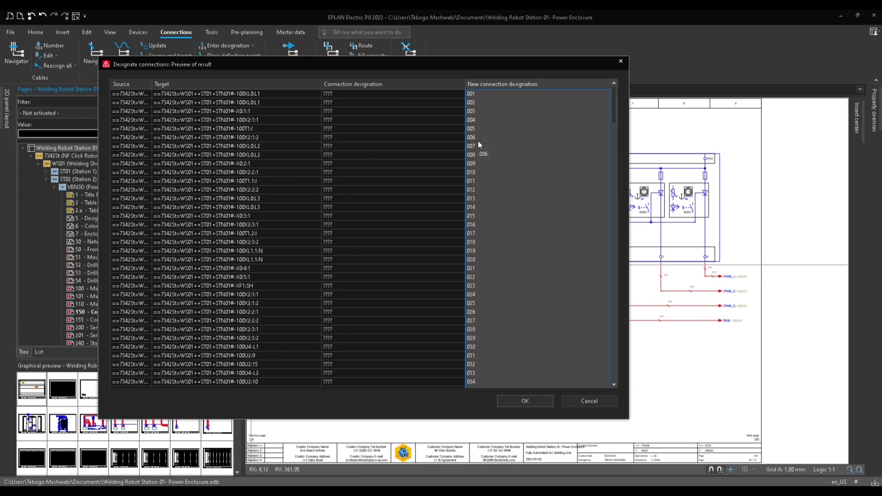
{"action": "scroll", "coordinate": [501, 224], "scroll_direction": "down", "scroll_amount": 18}
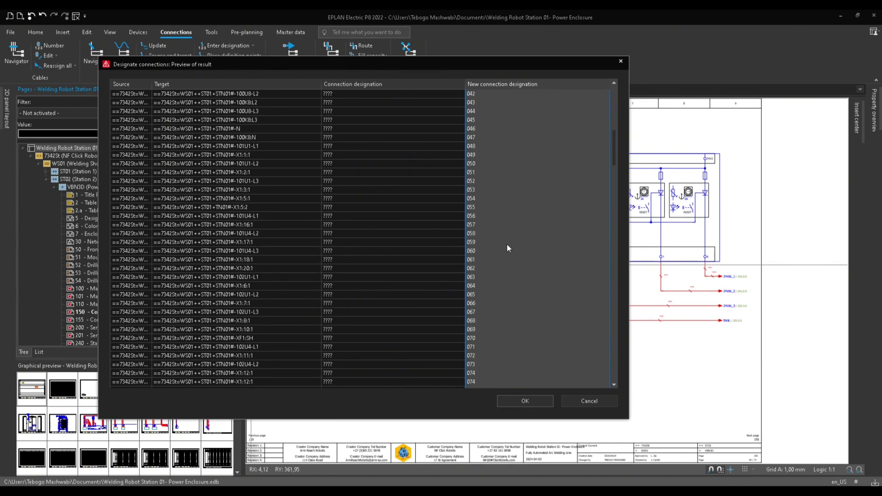
{"action": "left_click_drag", "start_coordinate": [613, 178], "coordinate": [614, 393]}
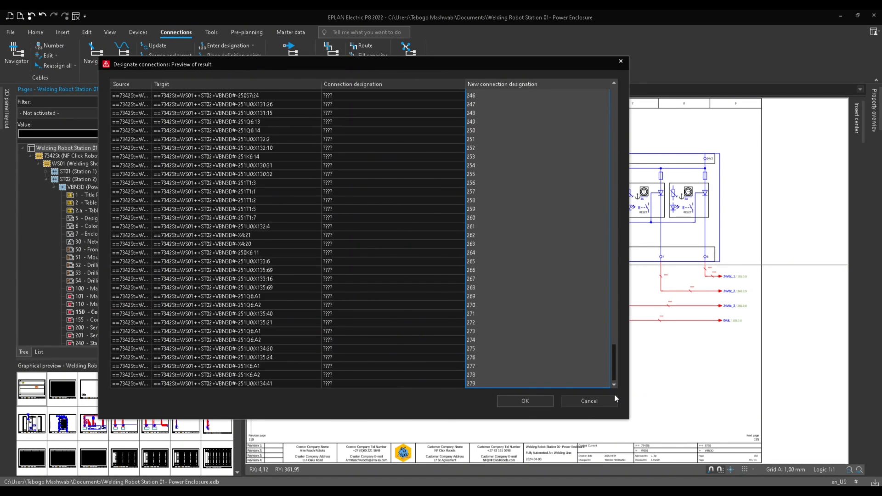
{"action": "left_click", "coordinate": [476, 383]}
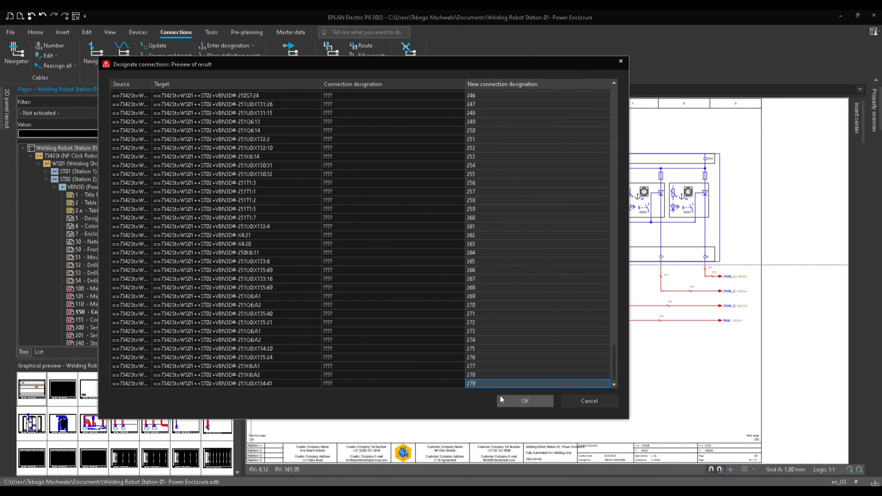
{"action": "left_click", "coordinate": [524, 401]}
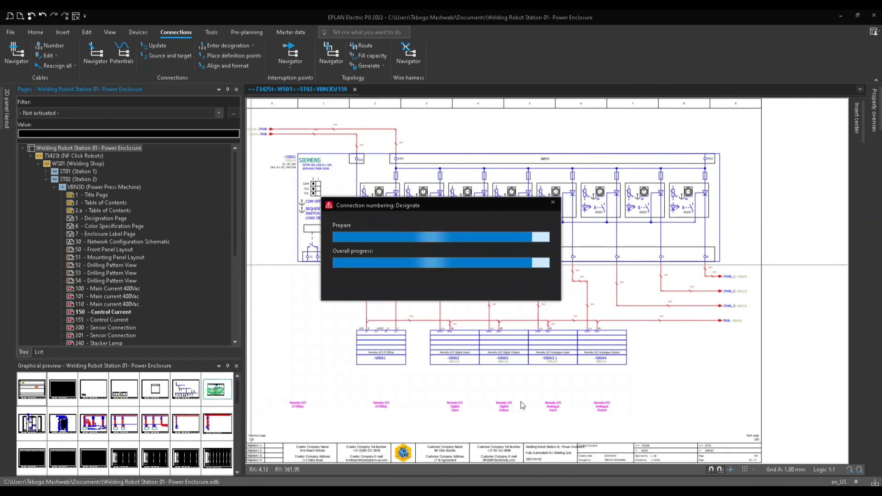
Zoom in on the control current page to check the new connection designations.
{"action": "scroll", "coordinate": [515, 286], "scroll_direction": "up", "scroll_amount": 4}
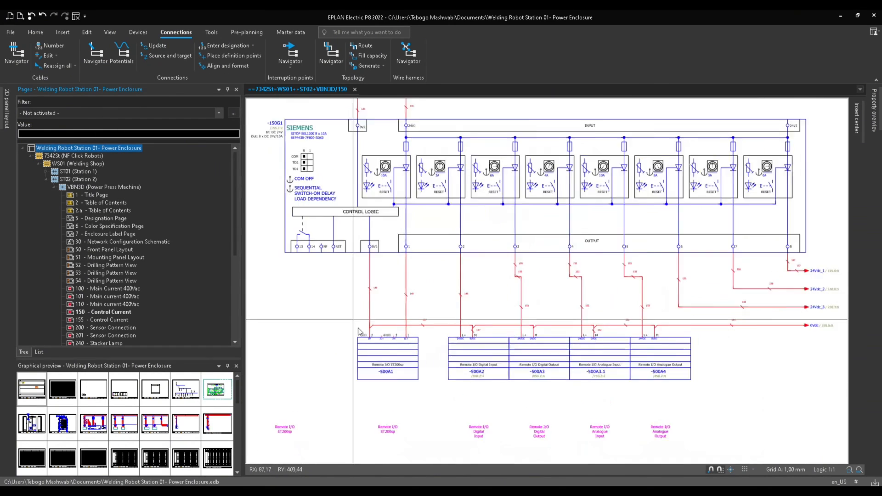
{"action": "scroll", "coordinate": [538, 233], "scroll_direction": "down", "scroll_amount": 2}
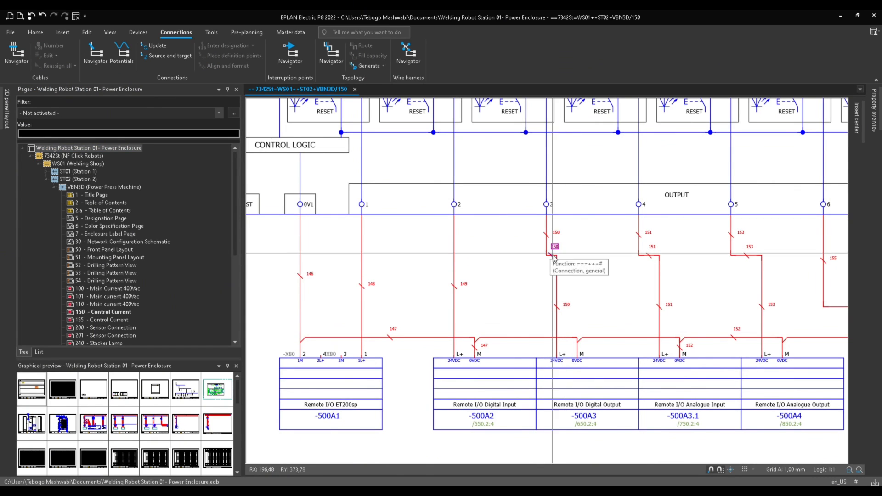
{"action": "middle_click_drag", "start_coordinate": [592, 290], "coordinate": [371, 307]}
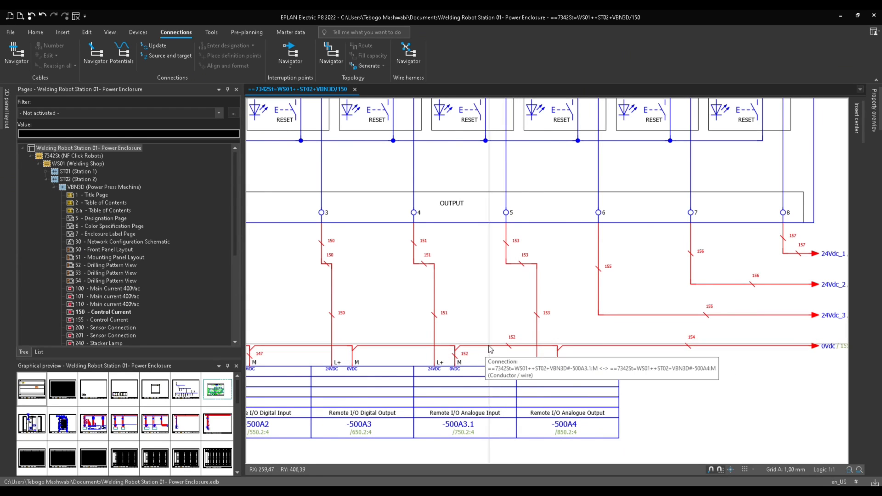
{"action": "scroll", "coordinate": [719, 341], "scroll_direction": "down", "scroll_amount": 3}
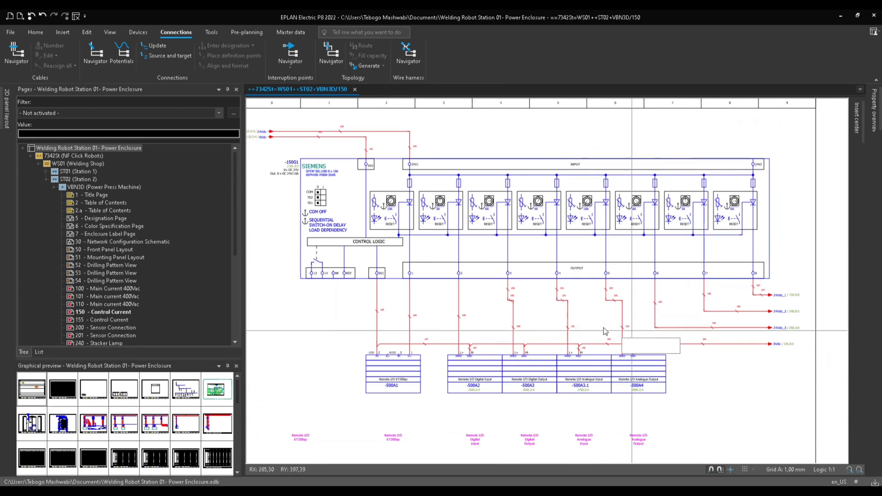
Open page 100 Main Current 400Vac of Station 2 and zoom in on its main switch wiring.
{"action": "middle_click_drag", "start_coordinate": [560, 324], "coordinate": [561, 333]}
{"action": "left_click", "coordinate": [88, 288]}
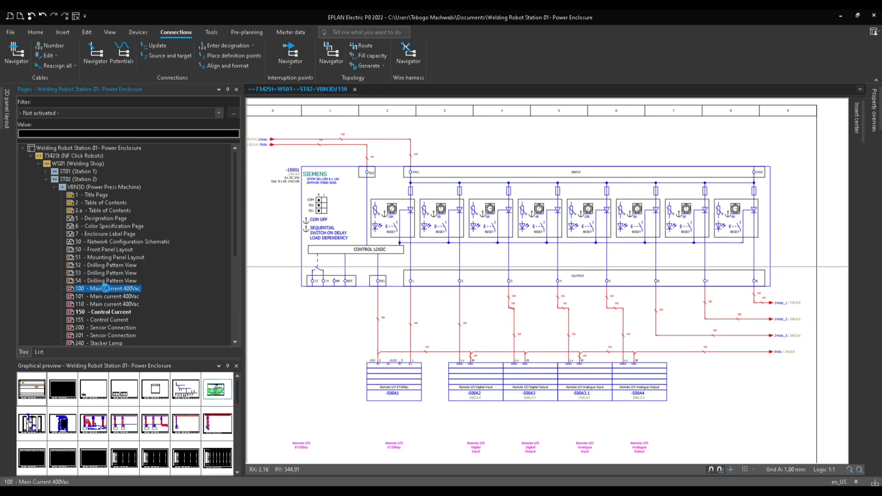
{"action": "scroll", "coordinate": [325, 275], "scroll_direction": "up", "scroll_amount": 5}
{"action": "left_click_drag", "start_coordinate": [533, 246], "coordinate": [303, 322]}
{"action": "scroll", "coordinate": [344, 313], "scroll_direction": "down", "scroll_amount": 2}
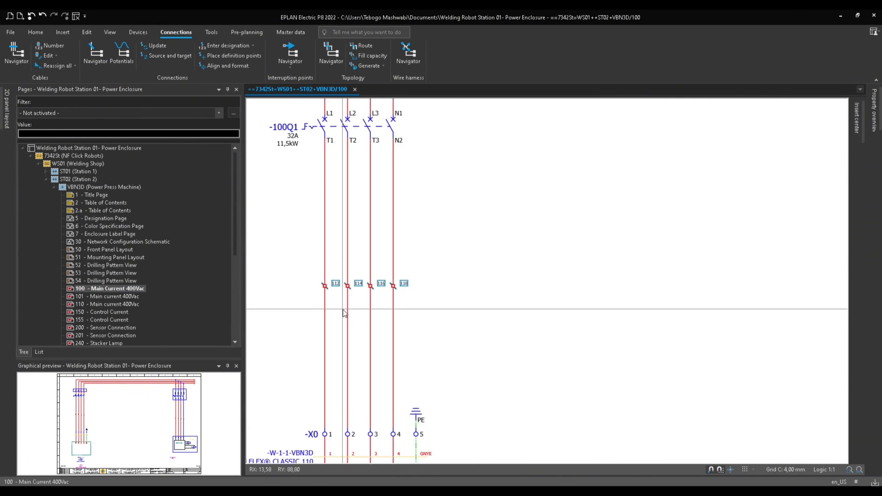
Expand Station 1, open its page 100 Main Current and zoom in to examine the connection designations.
{"action": "left_click", "coordinate": [55, 173]}
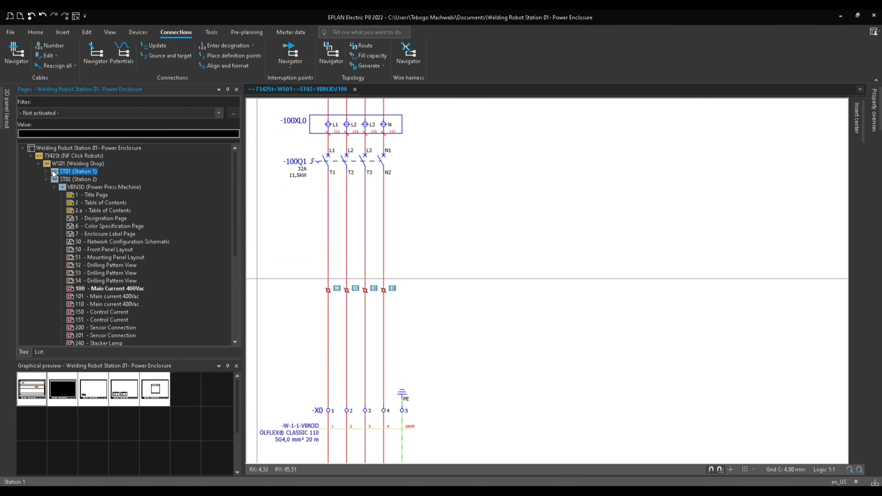
{"action": "left_click", "coordinate": [44, 171]}
{"action": "left_click", "coordinate": [53, 178]}
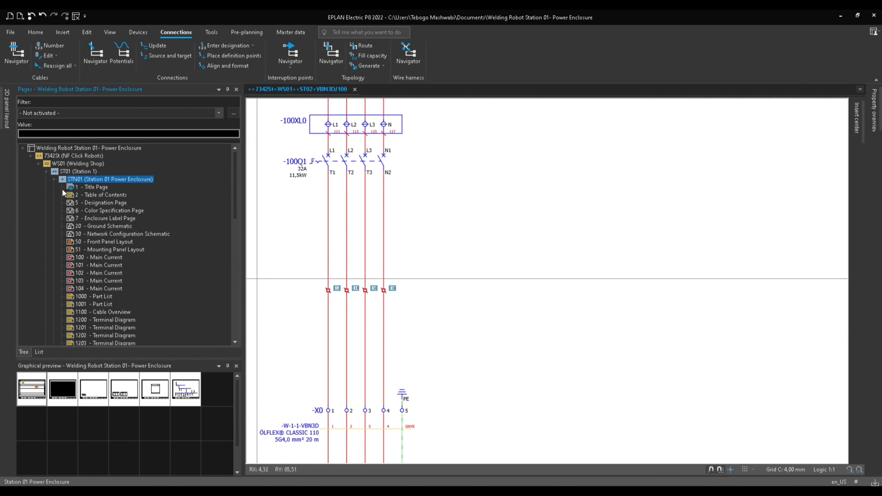
{"action": "double_click", "coordinate": [89, 258]}
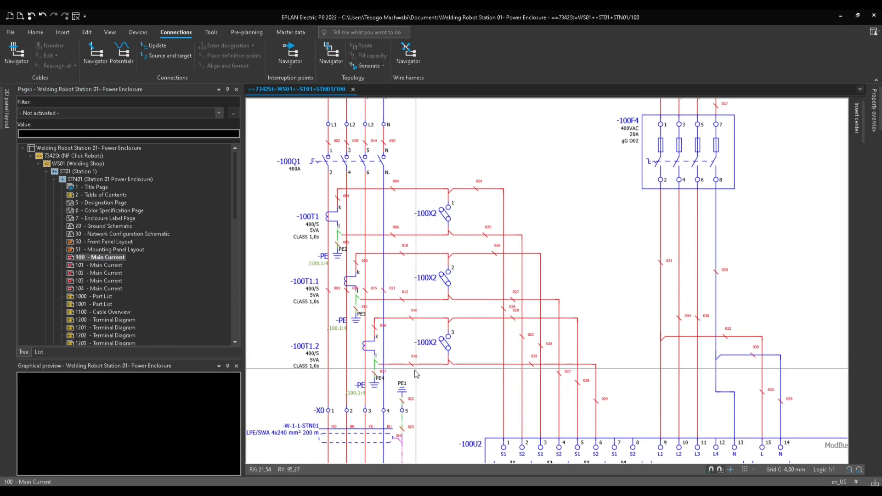
{"action": "scroll", "coordinate": [458, 354], "scroll_direction": "down", "scroll_amount": 1}
{"action": "scroll", "coordinate": [461, 340], "scroll_direction": "up", "scroll_amount": 3}
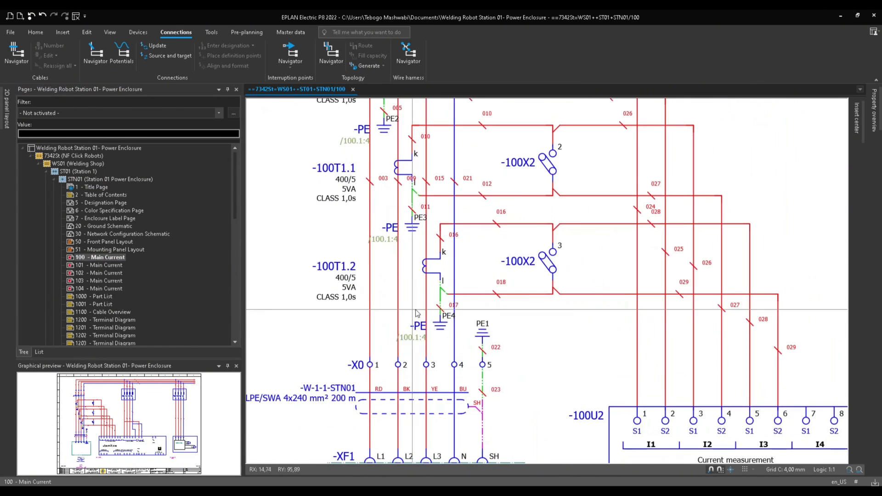
{"action": "scroll", "coordinate": [467, 315], "scroll_direction": "up", "scroll_amount": 5}
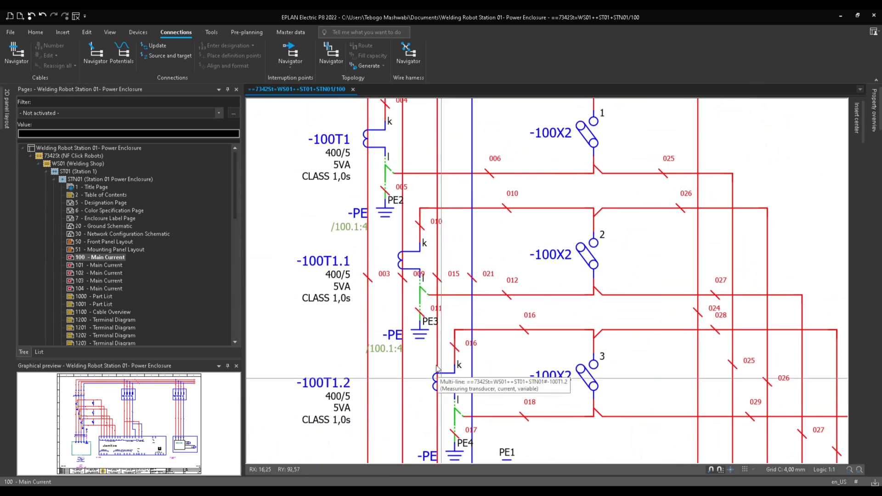
{"action": "middle_click_drag", "start_coordinate": [441, 404], "coordinate": [514, 363]}
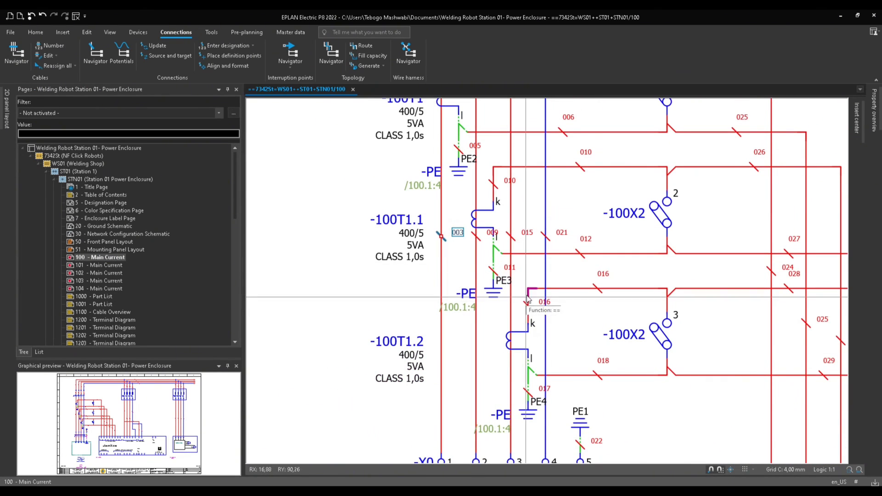
{"action": "scroll", "coordinate": [513, 269], "scroll_direction": "down", "scroll_amount": 2, "text": "ctrl"}
{"action": "scroll", "coordinate": [472, 288], "scroll_direction": "up", "scroll_amount": 4}
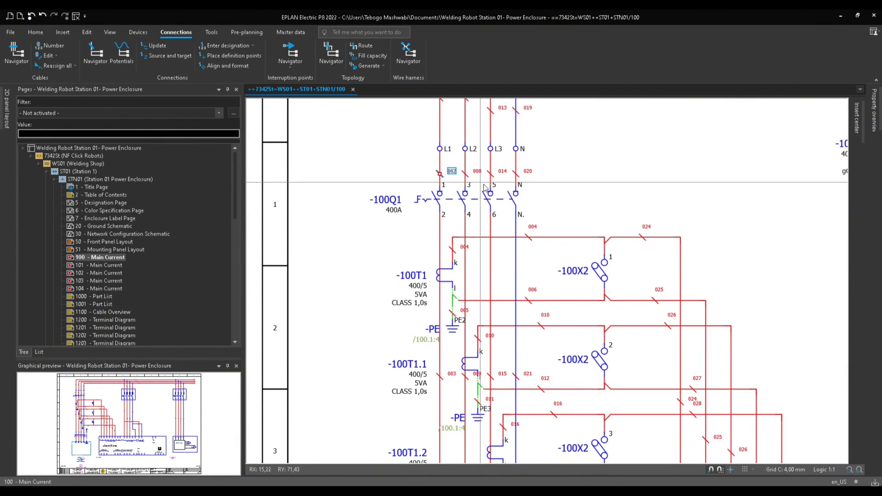
Return to page 150 Control Current of Station 2 and pan across its connection markers.
{"action": "left_click", "coordinate": [52, 177]}
{"action": "scroll", "coordinate": [105, 327], "scroll_direction": "down", "scroll_amount": 1}
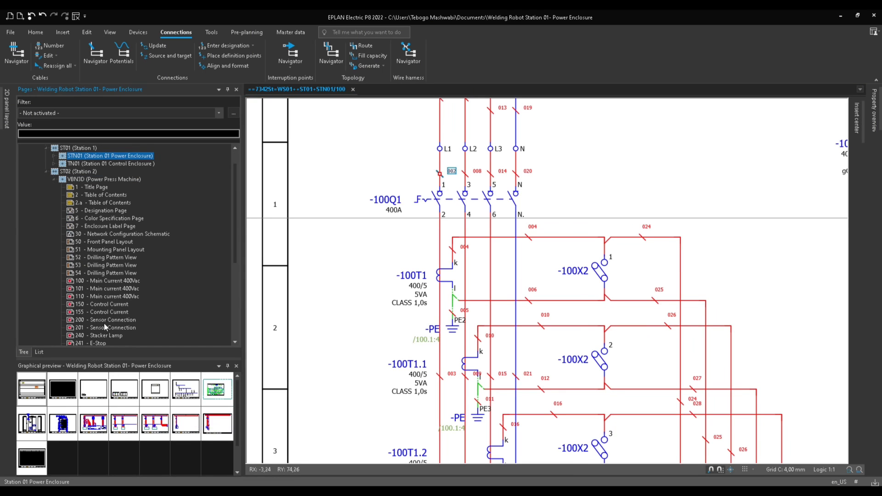
{"action": "double_click", "coordinate": [110, 304]}
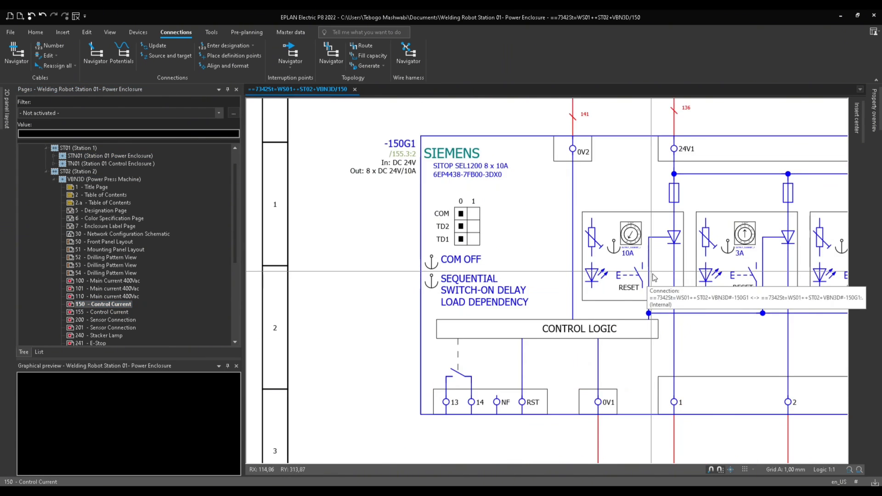
{"action": "scroll", "coordinate": [666, 310], "scroll_direction": "down", "scroll_amount": 4}
{"action": "middle_click_drag", "start_coordinate": [627, 361], "coordinate": [411, 260]}
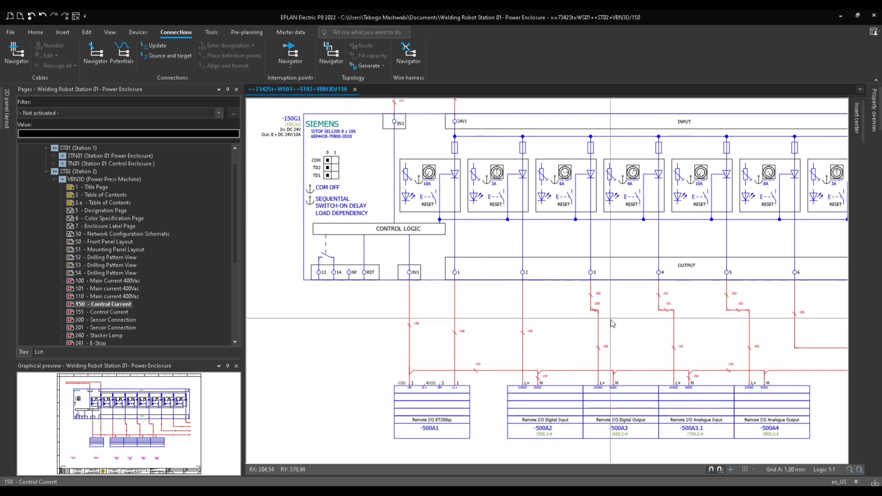
{"action": "middle_click_drag", "start_coordinate": [611, 324], "coordinate": [431, 340]}
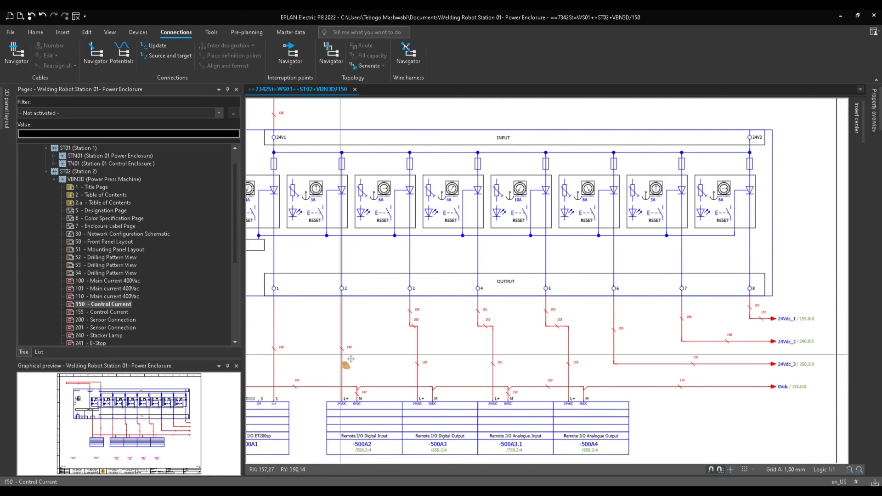
{"action": "middle_click_drag", "start_coordinate": [345, 360], "coordinate": [420, 345]}
{"action": "scroll", "coordinate": [451, 322], "scroll_direction": "down", "scroll_amount": 3}
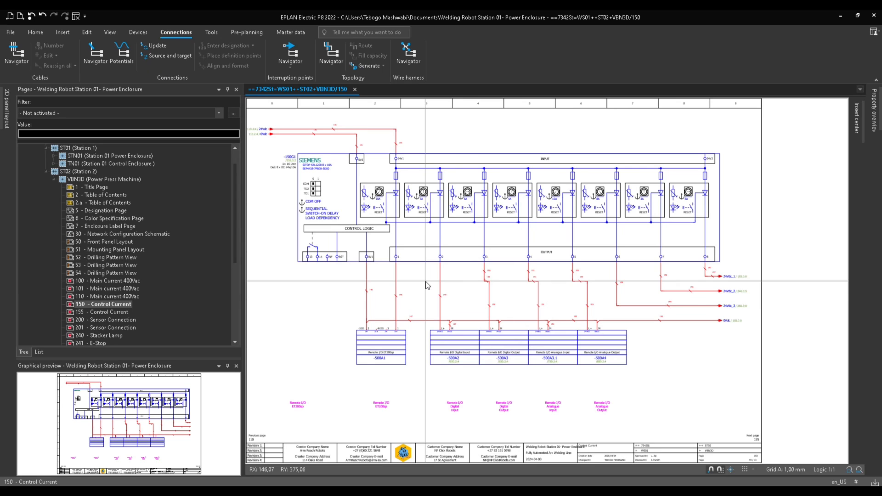
{"action": "scroll", "coordinate": [374, 299], "scroll_direction": "up", "scroll_amount": 4}
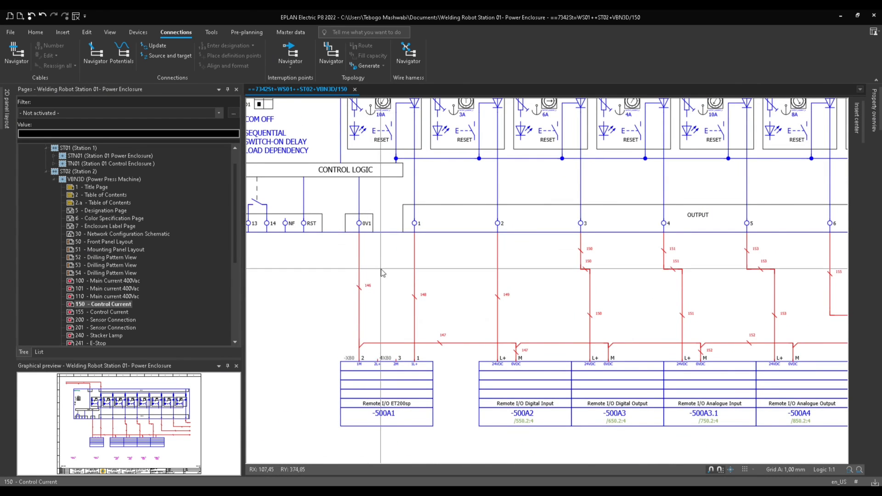
Inspect the connection definition point on the wire feeding the remote I/O ET200sp on the control current page.
{"action": "left_click", "coordinate": [359, 287]}
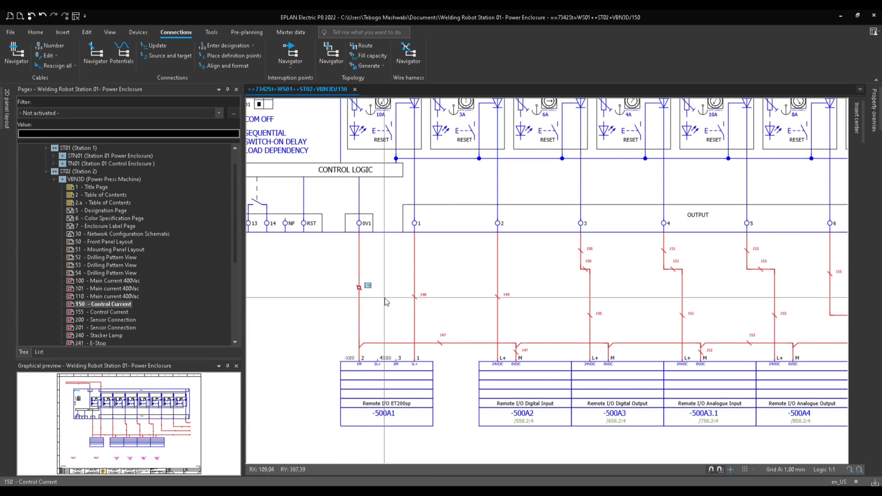
{"action": "left_click_drag", "start_coordinate": [384, 301], "coordinate": [340, 278]}
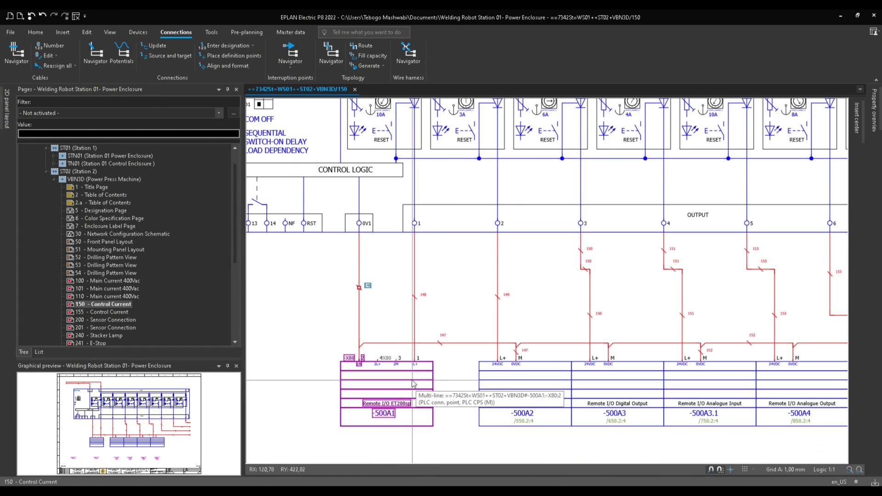
{"action": "scroll", "coordinate": [411, 370], "scroll_direction": "down", "scroll_amount": 1}
{"action": "middle_click_drag", "start_coordinate": [413, 356], "coordinate": [424, 400]}
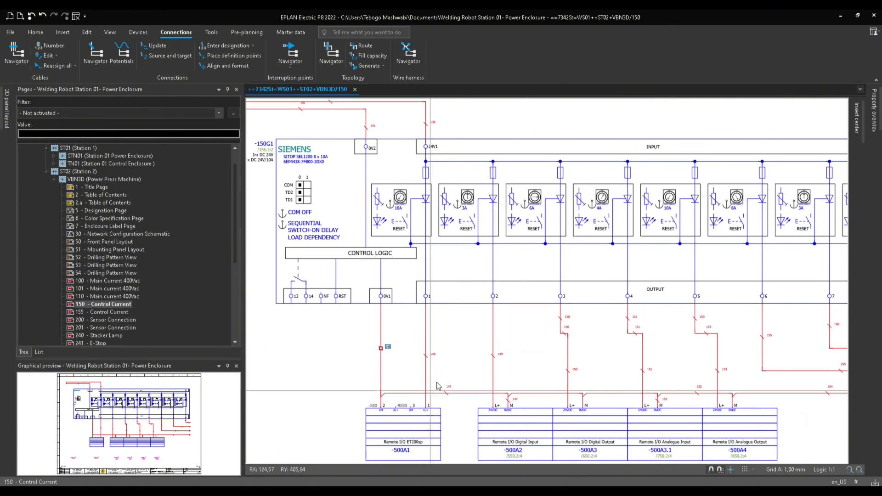
{"action": "left_click", "coordinate": [409, 334]}
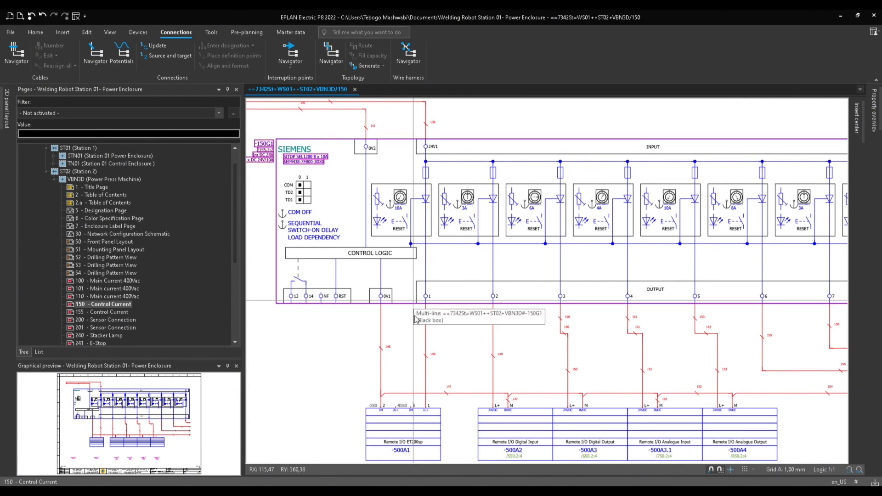
{"action": "middle_click", "coordinate": [415, 349]}
{"action": "middle_click", "coordinate": [414, 349]}
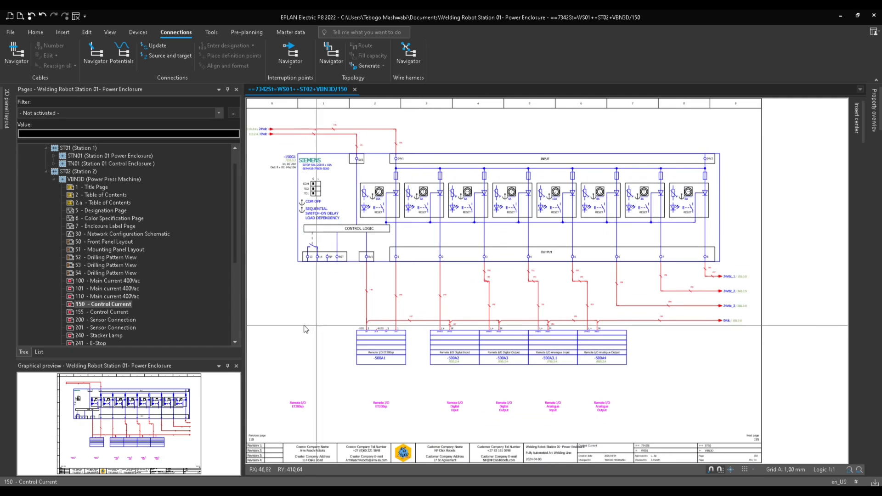
Select the whole project and open the connection numbering settings from the Designate connections dialog.
{"action": "scroll", "coordinate": [140, 268], "scroll_direction": "up", "scroll_amount": 1}
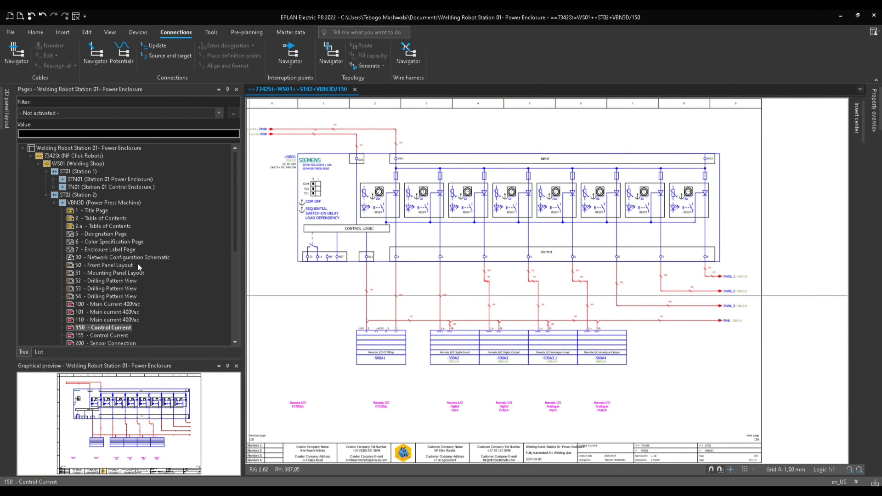
{"action": "left_click", "coordinate": [96, 148]}
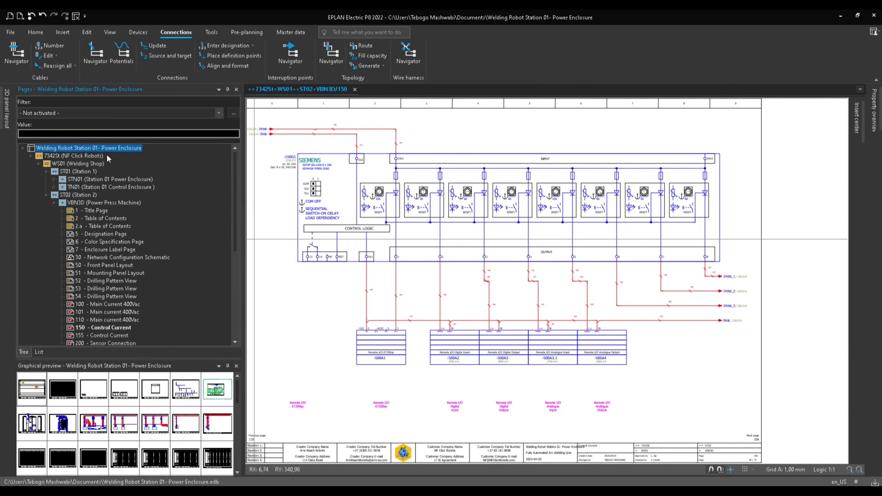
{"action": "left_click", "coordinate": [225, 45]}
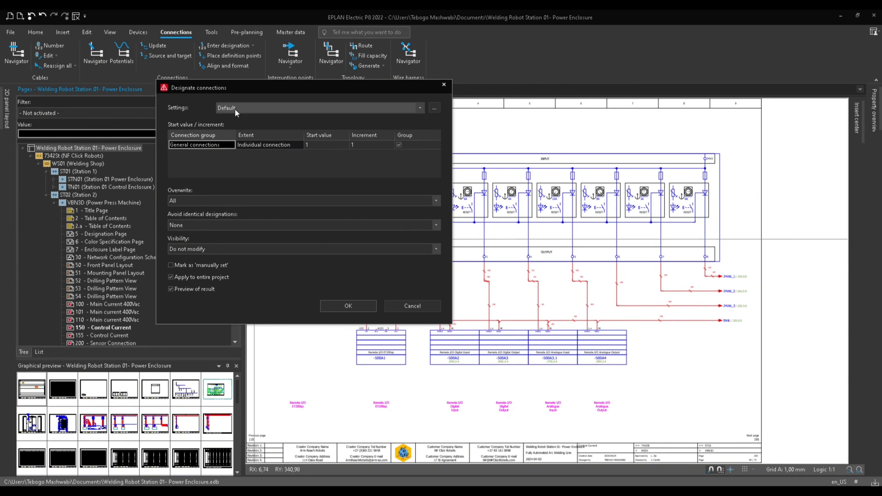
{"action": "left_click", "coordinate": [434, 108]}
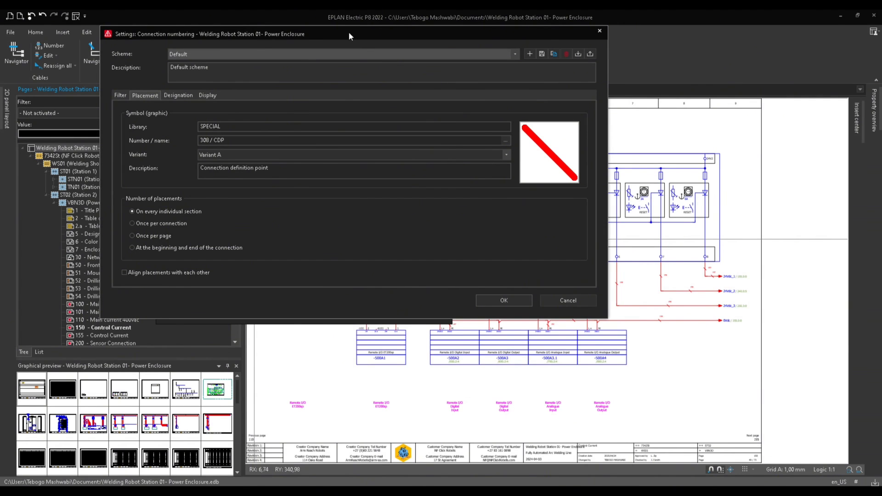
{"action": "left_click_drag", "start_coordinate": [349, 36], "coordinate": [417, 81]}
Review the Filter, Placement, Designation and Display tabs of the Default numbering scheme, including the trade list.
{"action": "left_click", "coordinate": [189, 139]}
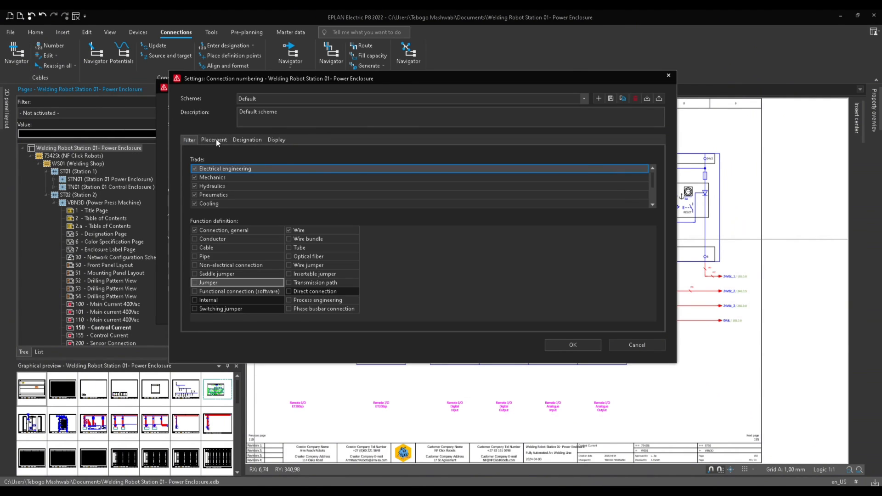
{"action": "left_click", "coordinate": [214, 139]}
{"action": "left_click", "coordinate": [247, 140]}
{"action": "left_click", "coordinate": [277, 139]}
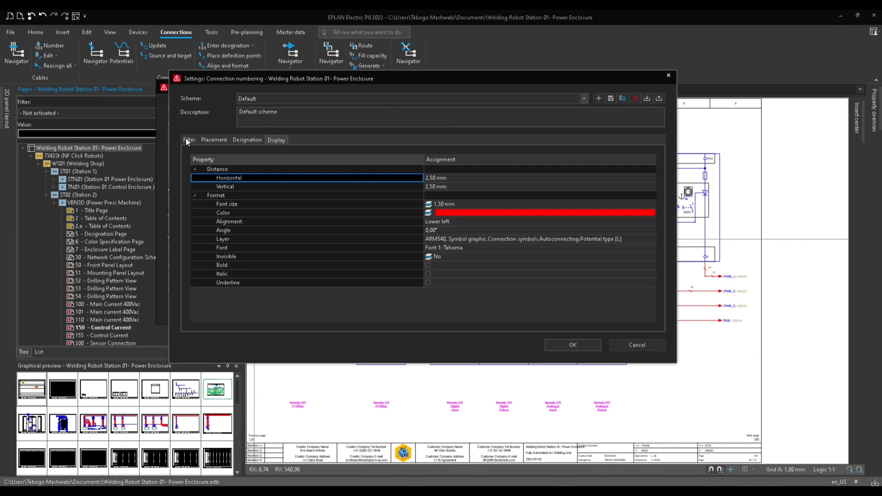
{"action": "left_click", "coordinate": [188, 139]}
{"action": "left_click", "coordinate": [240, 140]}
{"action": "left_click", "coordinate": [277, 139]}
{"action": "left_click", "coordinate": [193, 141]}
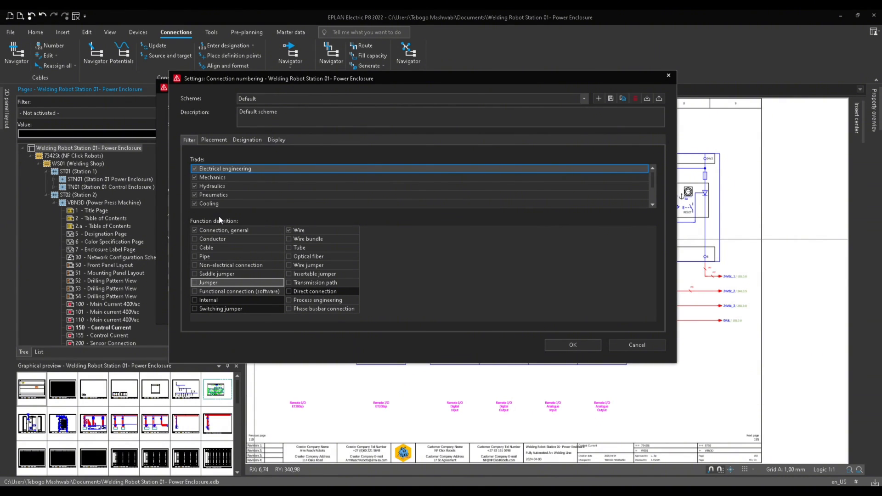
{"action": "scroll", "coordinate": [224, 199], "scroll_direction": "down", "scroll_amount": 2}
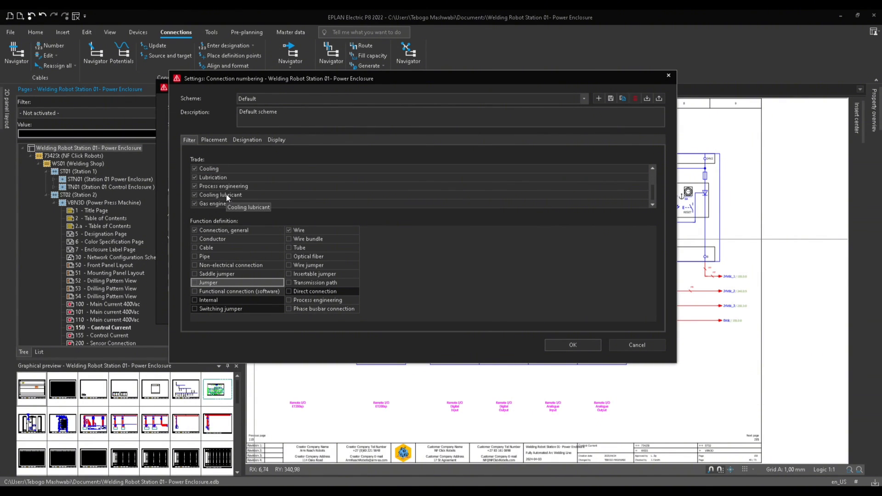
{"action": "scroll", "coordinate": [226, 194], "scroll_direction": "up", "scroll_amount": 2}
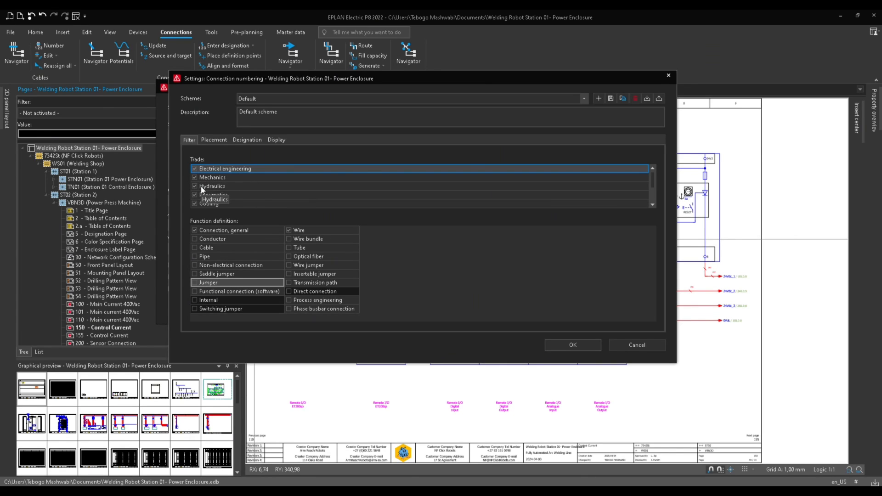
{"action": "scroll", "coordinate": [215, 181], "scroll_direction": "down", "scroll_amount": 2}
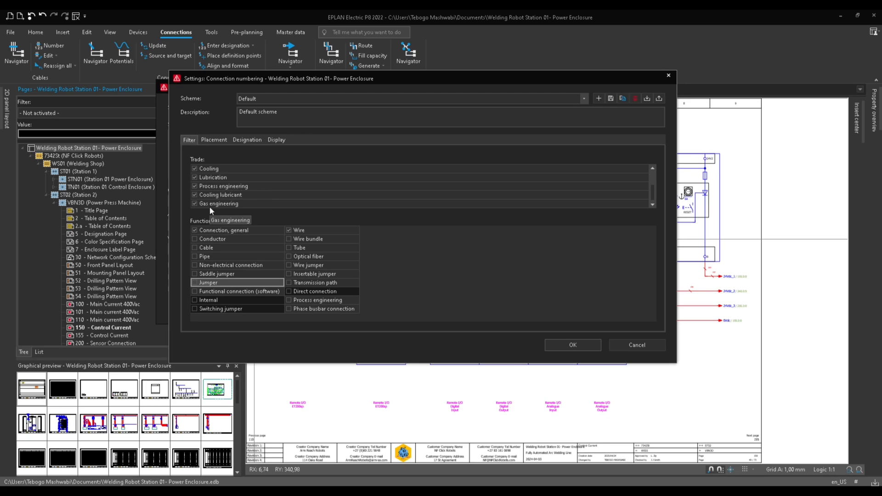
{"action": "scroll", "coordinate": [216, 197], "scroll_direction": "up", "scroll_amount": 2}
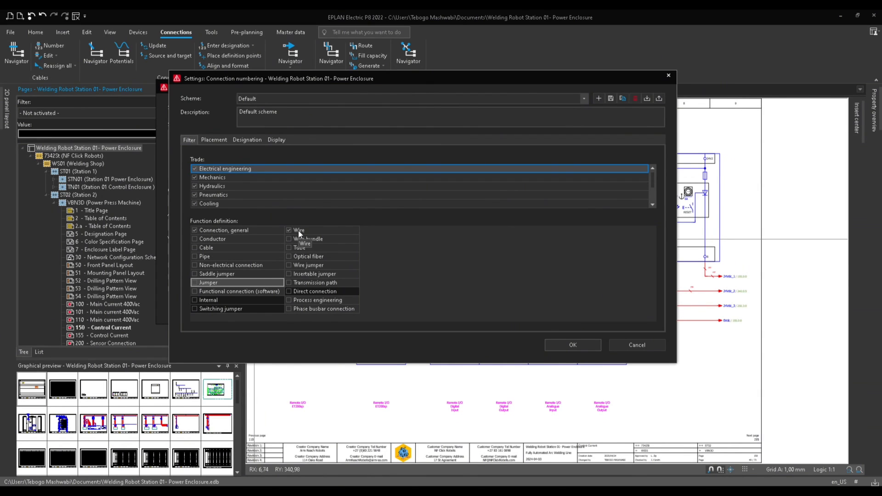
Examine the connection definition point symbol choices and the Designation and Display settings of the Default numbering scheme.
{"action": "left_click", "coordinate": [212, 140]}
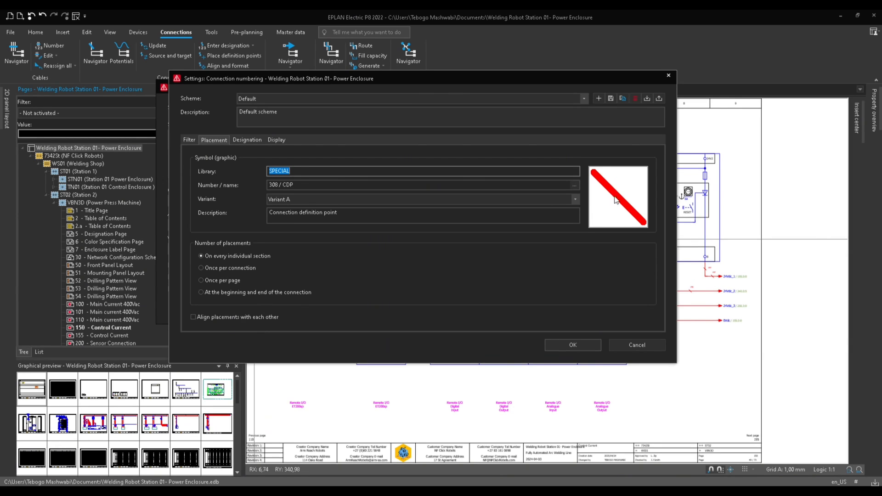
{"action": "left_click", "coordinate": [574, 186]}
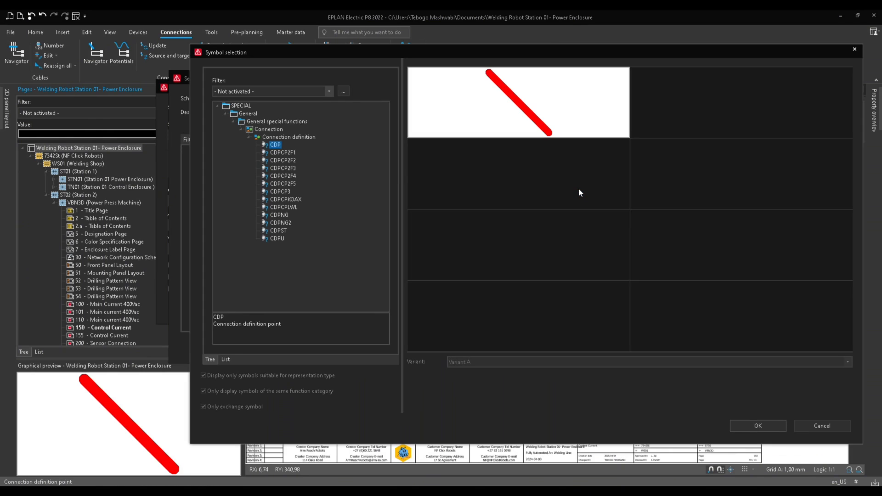
{"action": "left_click", "coordinate": [271, 130]}
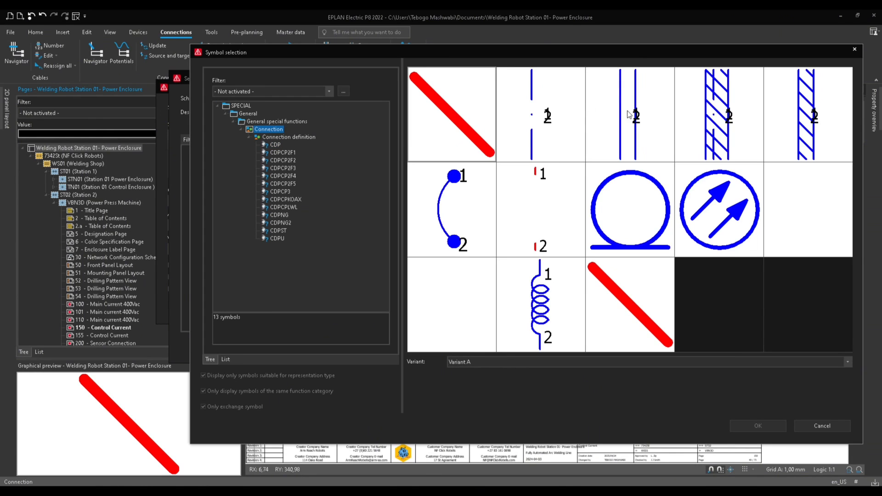
{"action": "left_click", "coordinate": [437, 290]}
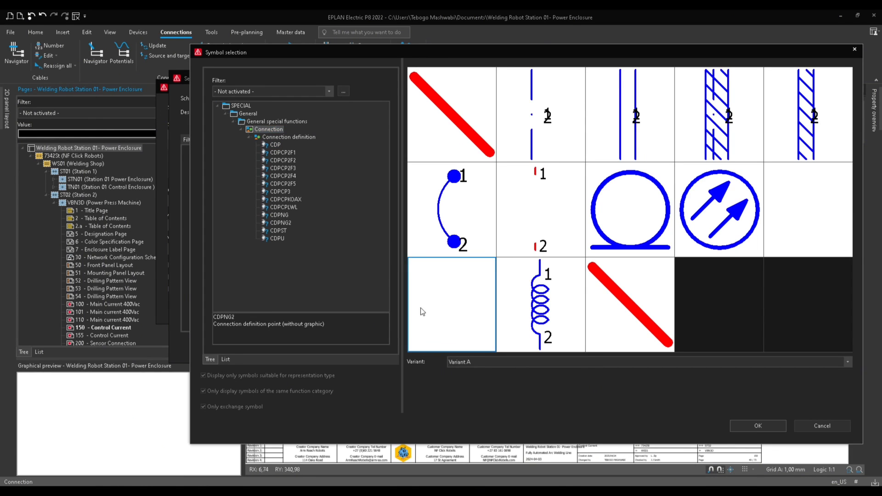
{"action": "left_click", "coordinate": [458, 122]}
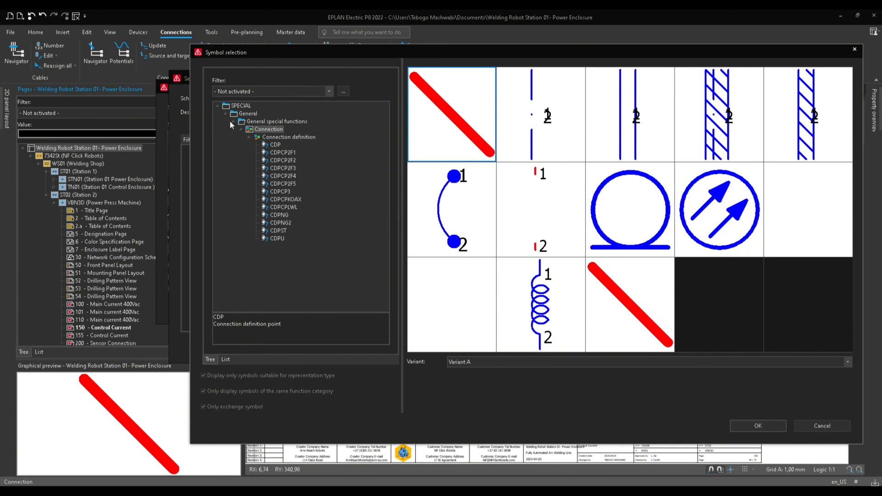
{"action": "left_click", "coordinate": [808, 425]}
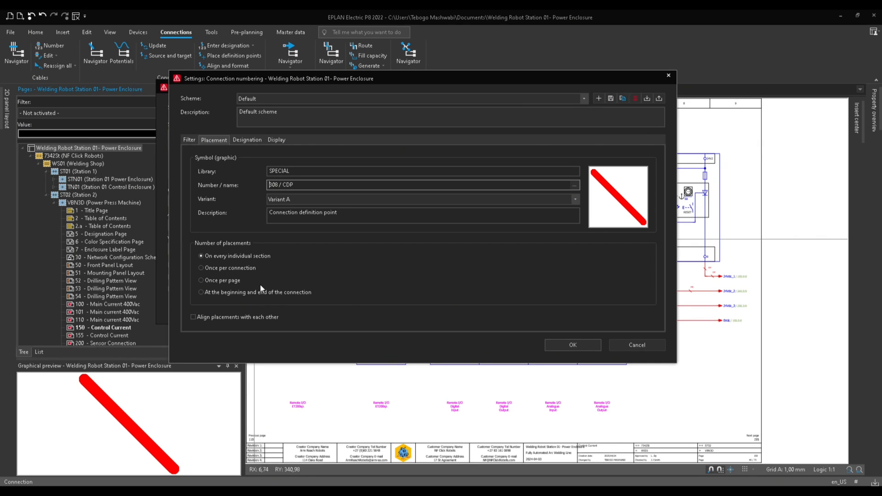
{"action": "left_click", "coordinate": [247, 141]}
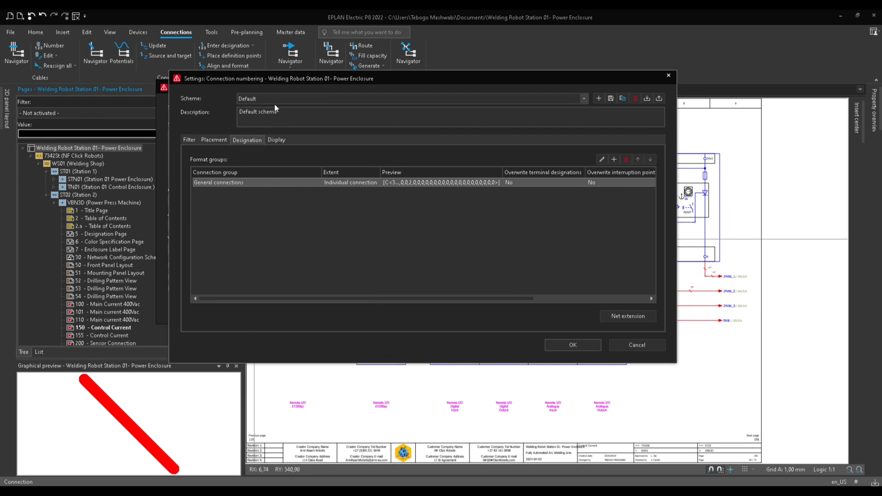
{"action": "left_click", "coordinate": [284, 140]}
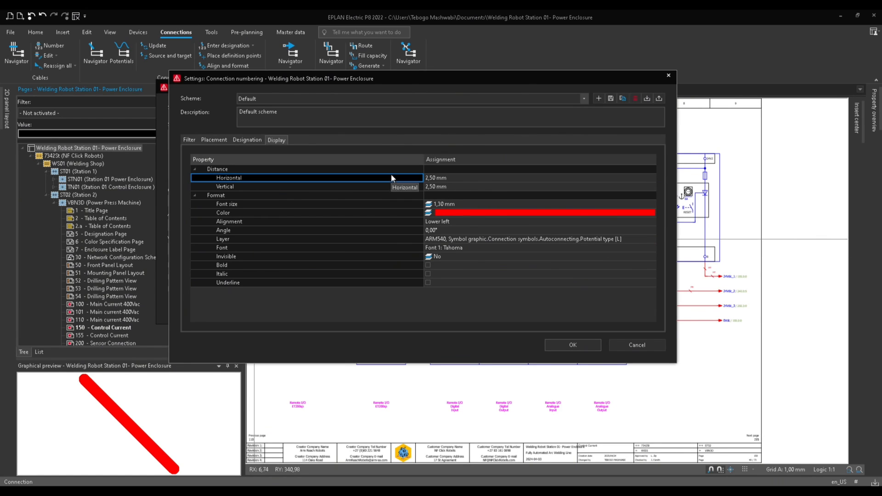
{"action": "left_click", "coordinate": [216, 141]}
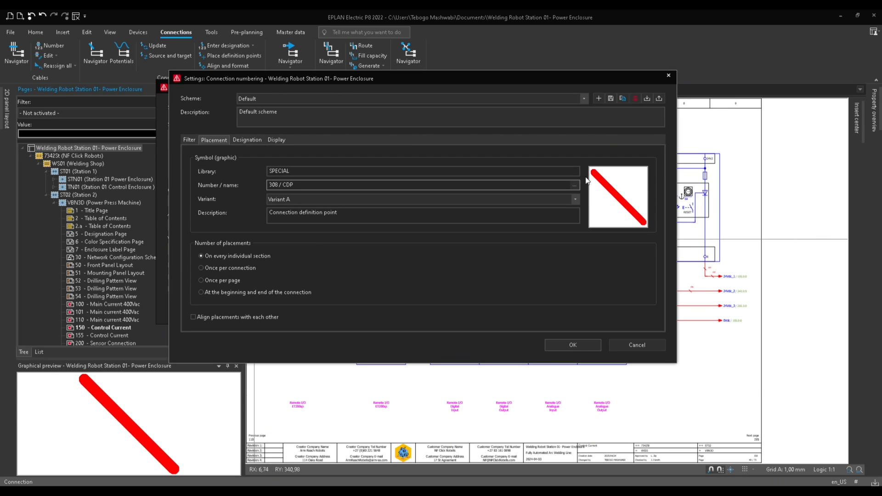
{"action": "left_click", "coordinate": [277, 140]}
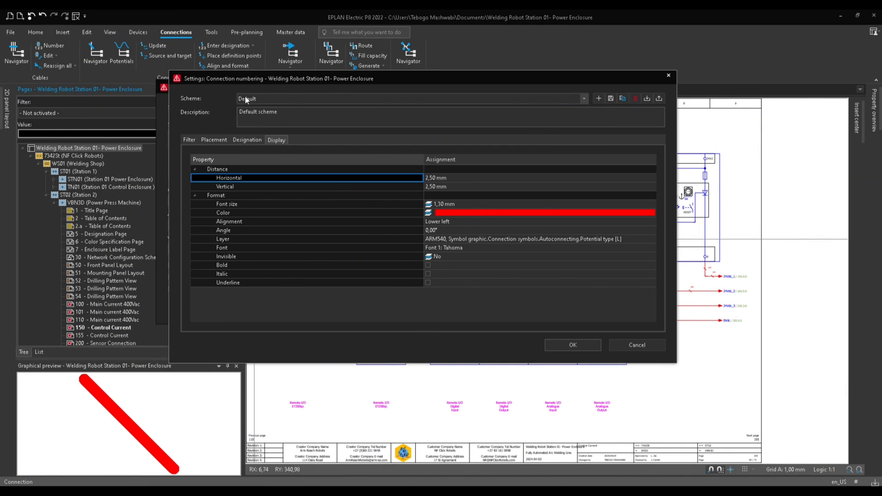
Copy the Default scheme as a new scheme named ARM with the description ARM - Default scheme.
{"action": "left_click", "coordinate": [622, 98]}
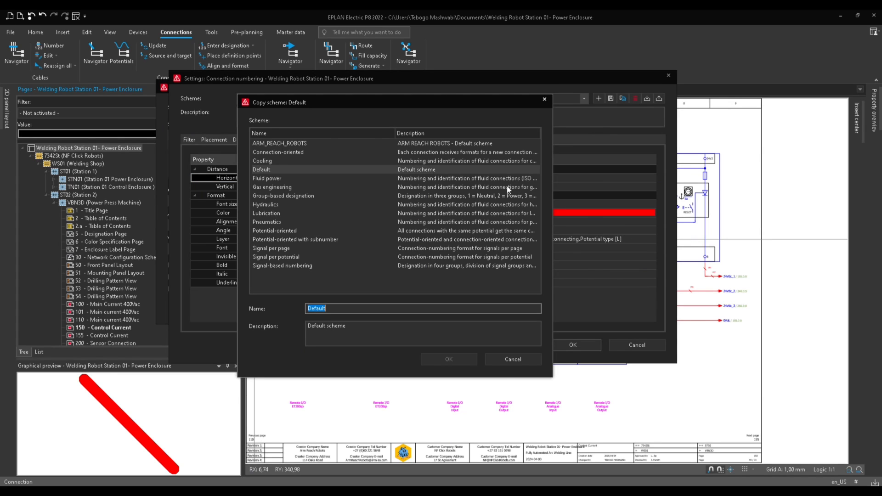
{"action": "left_click", "coordinate": [337, 310]}
{"action": "left_click_drag", "start_coordinate": [342, 309], "coordinate": [308, 309]}
{"action": "left_click", "coordinate": [255, 169]}
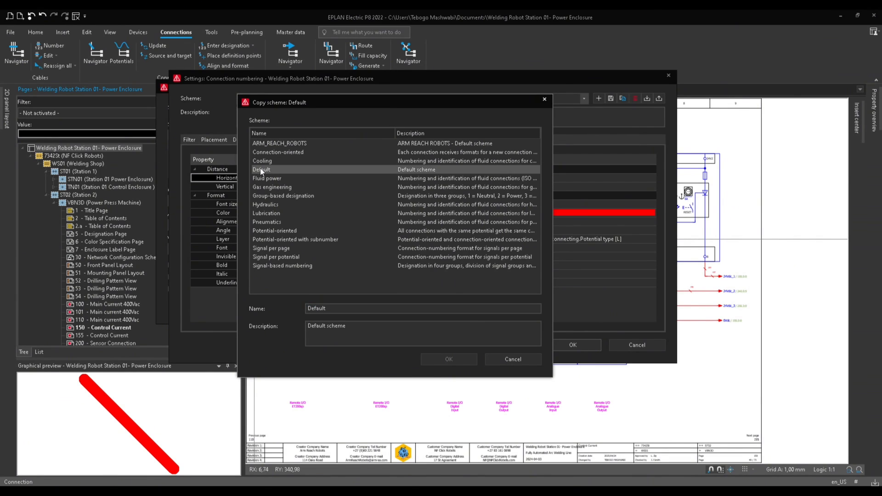
{"action": "left_click_drag", "start_coordinate": [347, 309], "coordinate": [300, 307]}
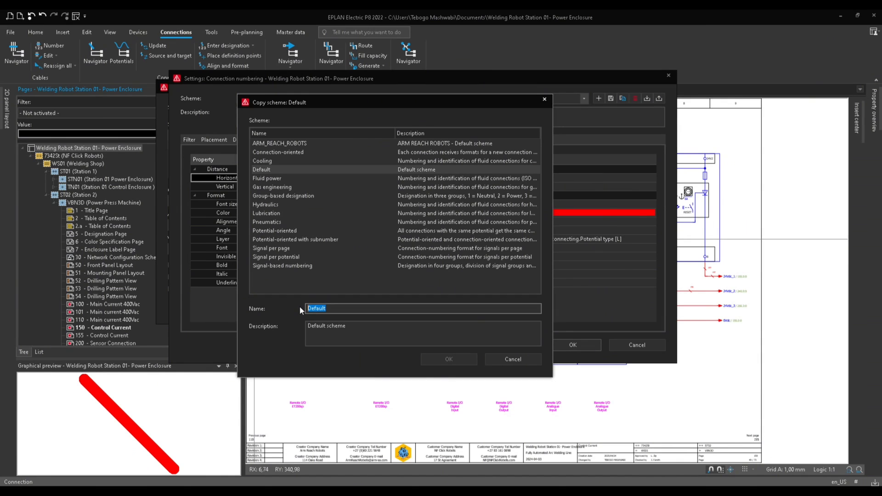
{"action": "type", "text": "a"}
{"action": "key", "text": "BackSpace"}
{"action": "type", "text": "ARM"}
{"action": "left_click", "coordinate": [310, 326]}
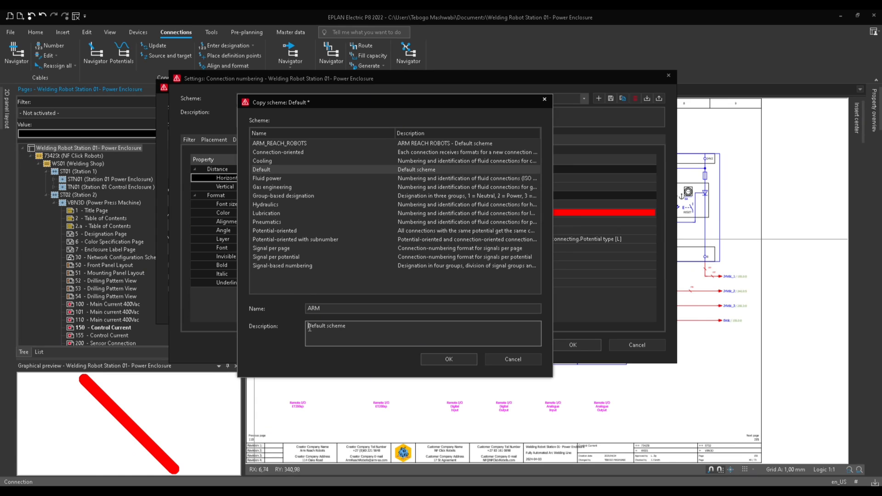
{"action": "type", "text": "ARM -"}
{"action": "left_click", "coordinate": [454, 357]}
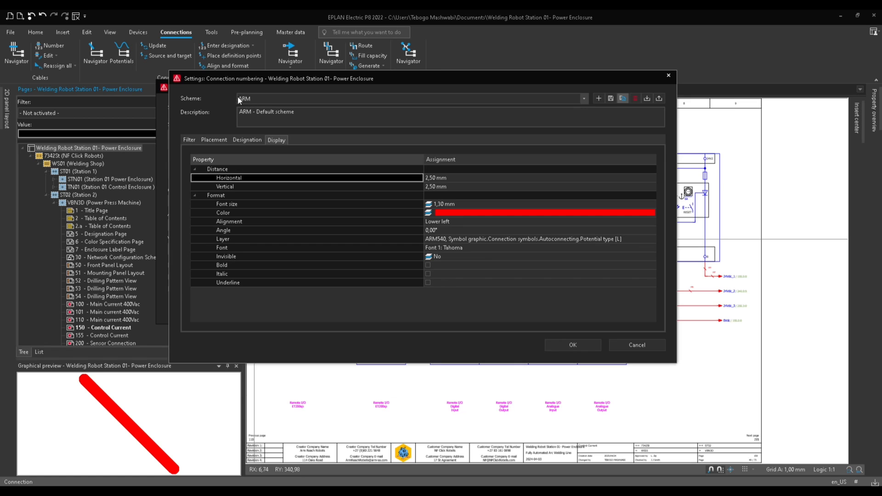
Open the General connections format group of the ARM scheme and remove its Counter format element.
{"action": "left_click", "coordinate": [188, 141]}
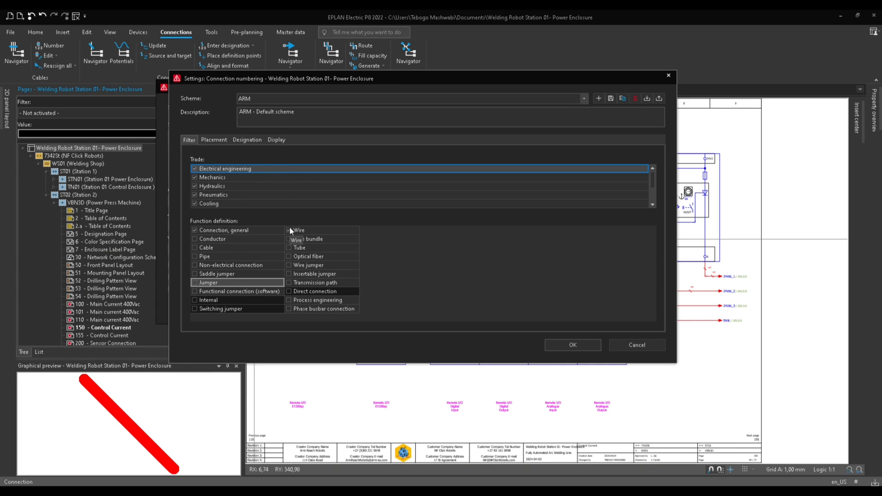
{"action": "left_click", "coordinate": [218, 143]}
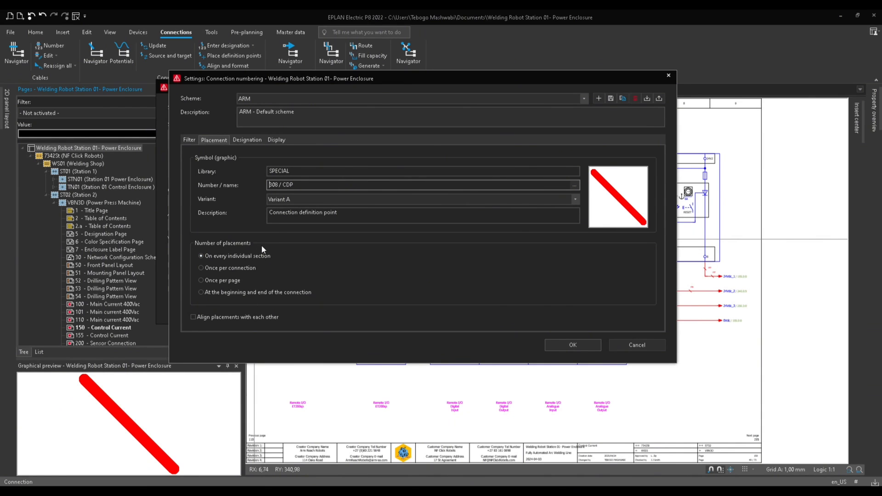
{"action": "left_click", "coordinate": [247, 140]}
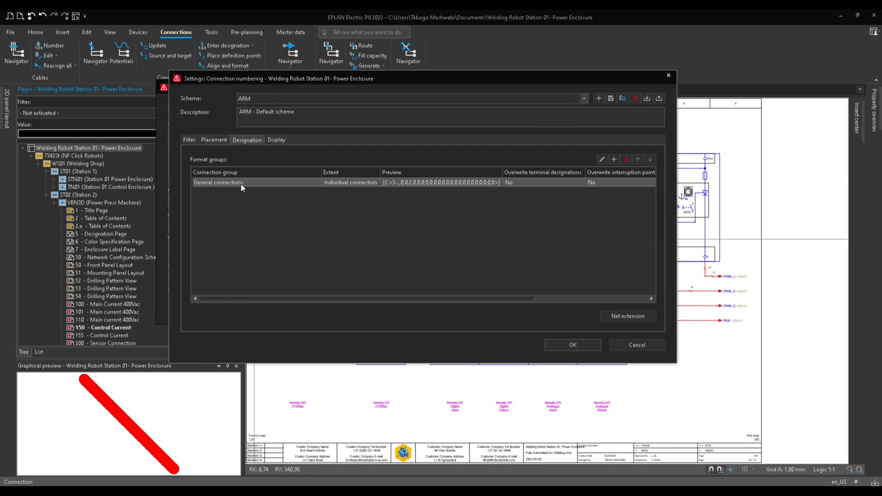
{"action": "double_click", "coordinate": [226, 182]}
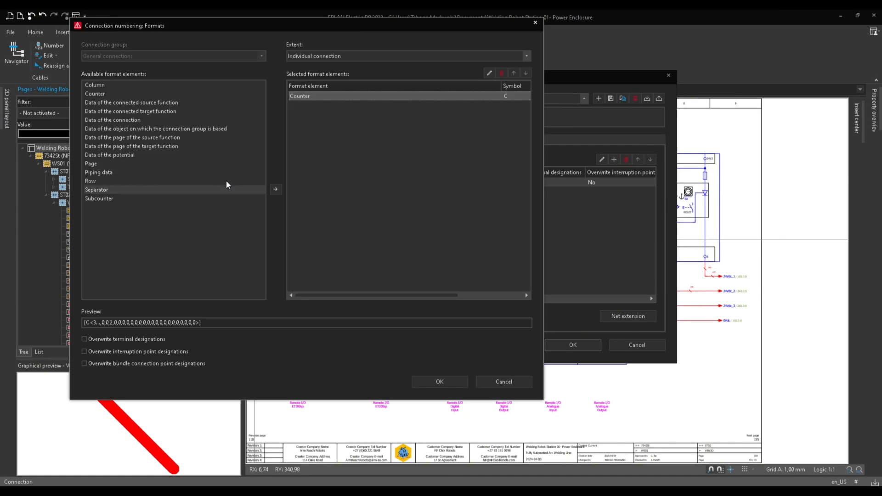
{"action": "left_click_drag", "start_coordinate": [337, 28], "coordinate": [383, 41]}
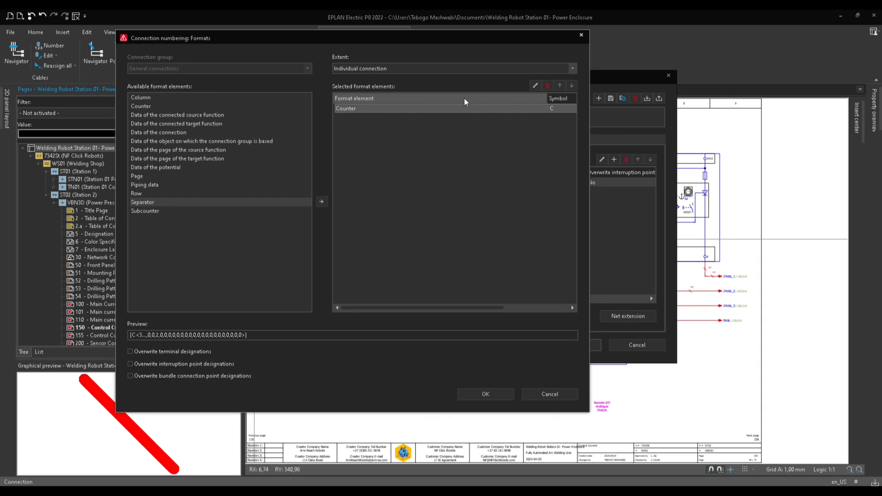
{"action": "left_click", "coordinate": [547, 85]}
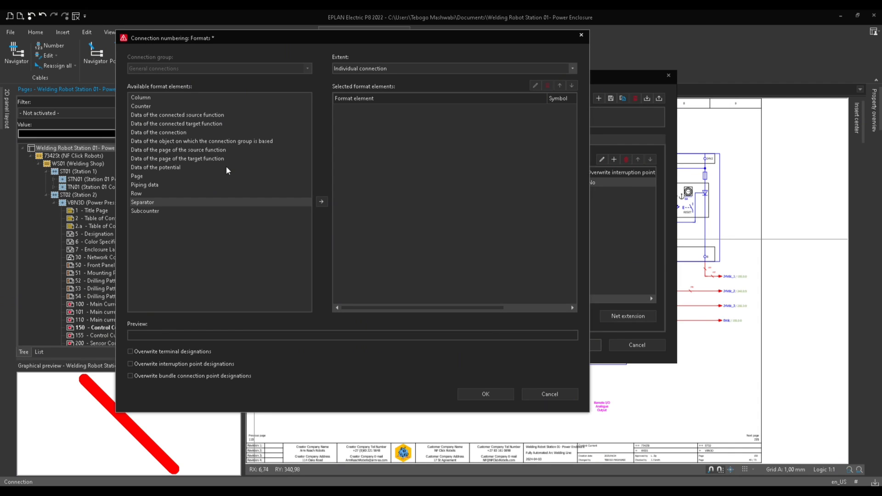
Add Data of the connected source function with the DT: Prefix property as a format element.
{"action": "left_click", "coordinate": [153, 116]}
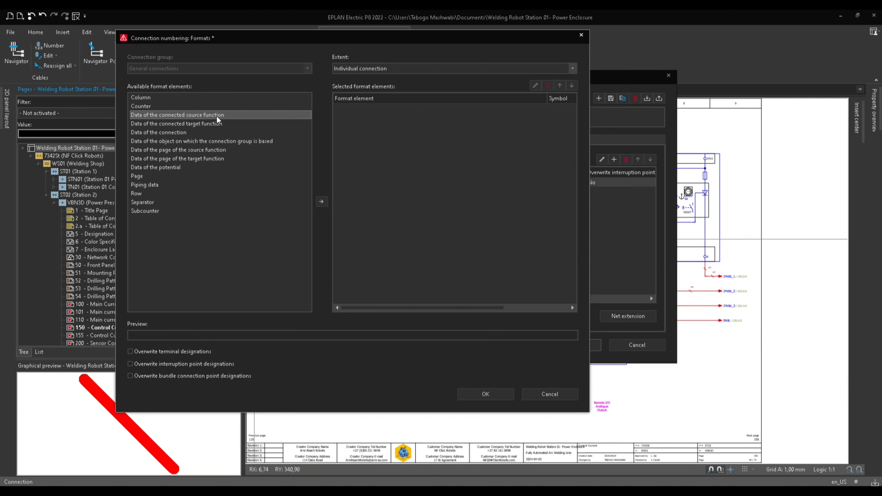
{"action": "left_click", "coordinate": [321, 201]}
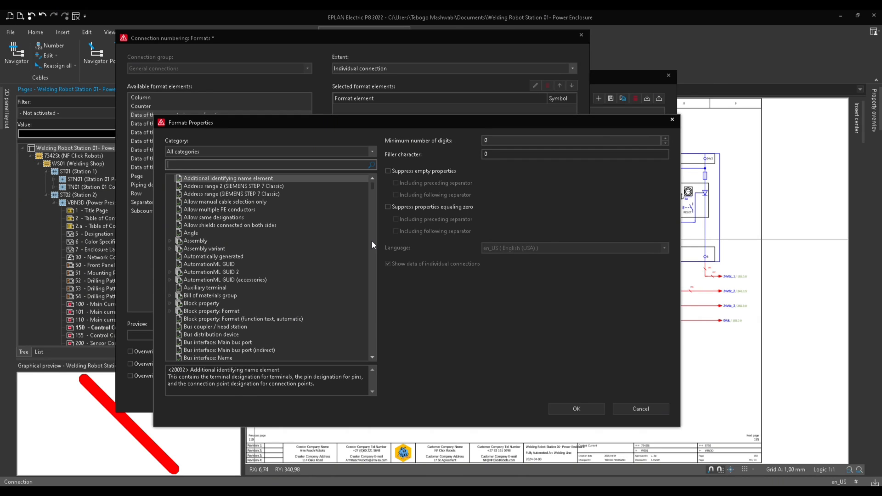
{"action": "scroll", "coordinate": [372, 241], "scroll_direction": "down", "scroll_amount": 15}
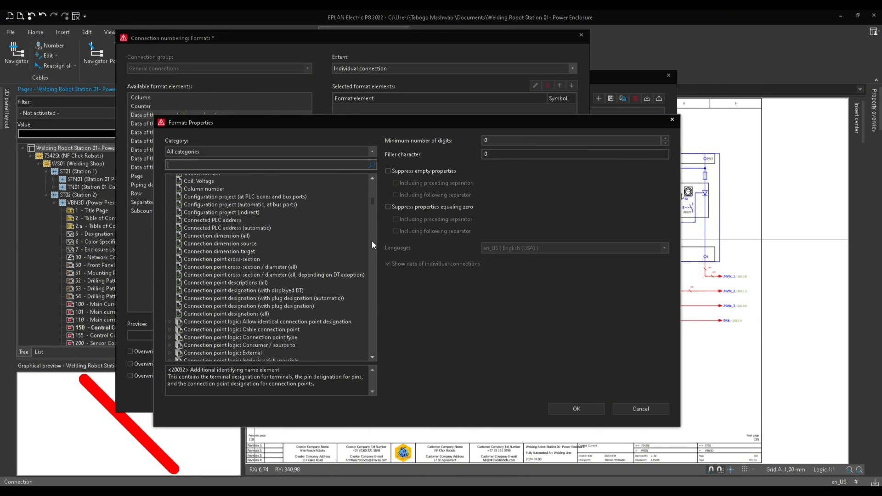
{"action": "scroll", "coordinate": [373, 241], "scroll_direction": "down", "scroll_amount": 20}
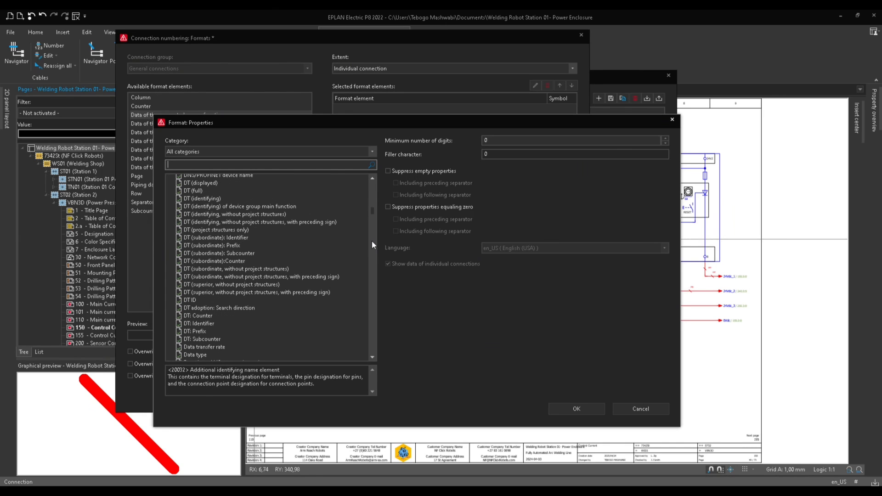
{"action": "left_click", "coordinate": [197, 332]}
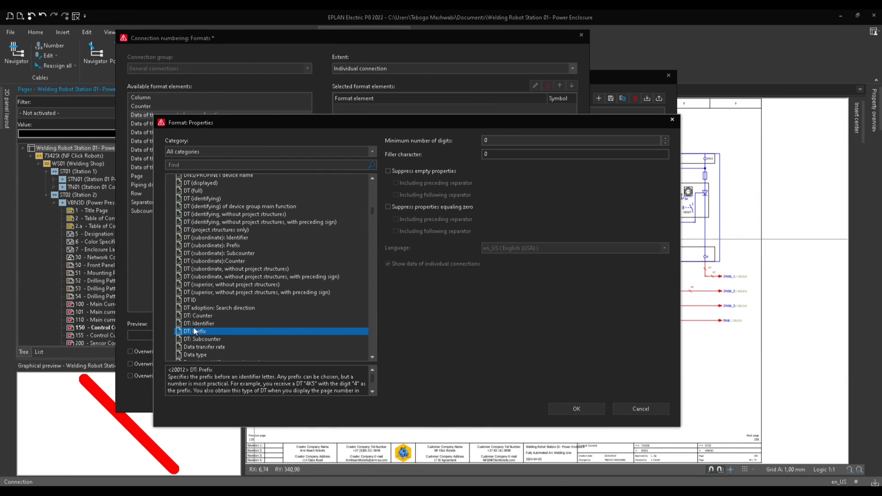
{"action": "left_click", "coordinate": [576, 409]}
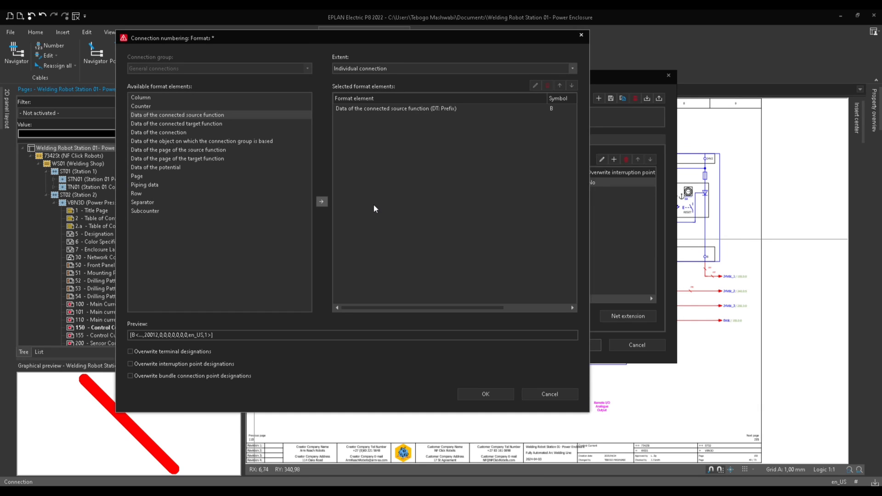
Add Data of the connected source function with the DT: Identifier property as a format element.
{"action": "left_click", "coordinate": [321, 203]}
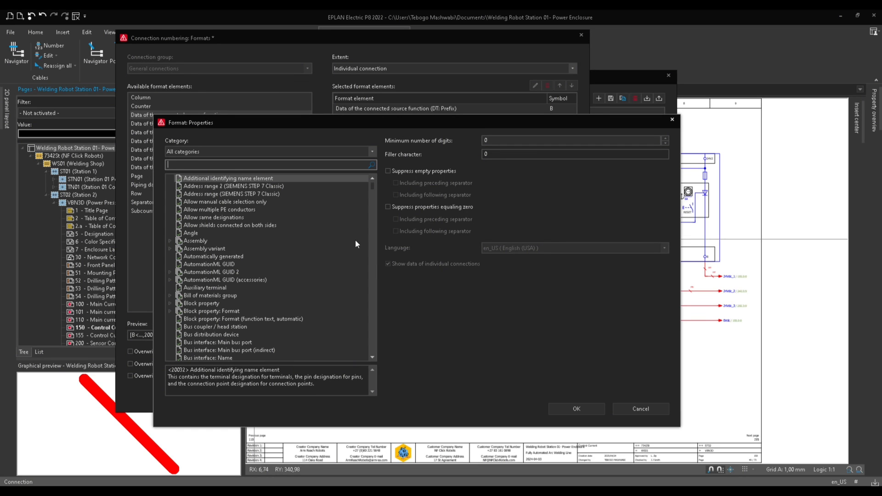
{"action": "scroll", "coordinate": [372, 262], "scroll_direction": "down", "scroll_amount": 20}
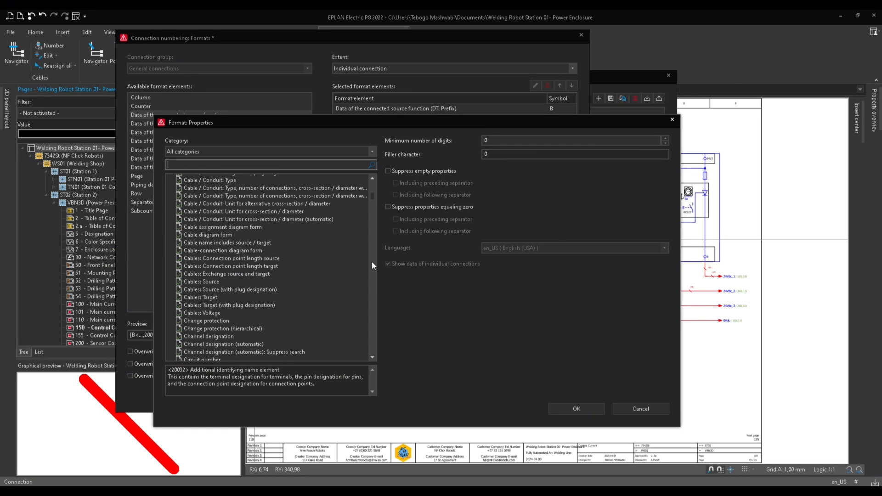
{"action": "left_click", "coordinate": [372, 265]}
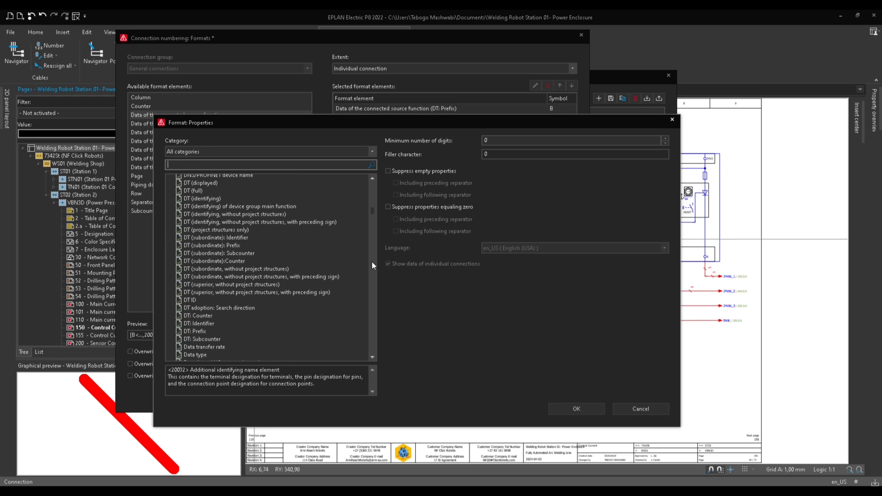
{"action": "left_click", "coordinate": [209, 324]}
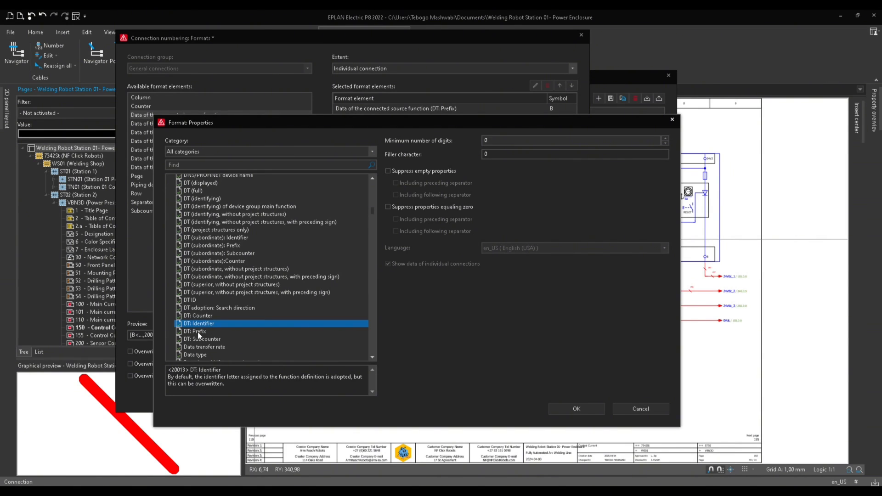
{"action": "left_click", "coordinate": [569, 407]}
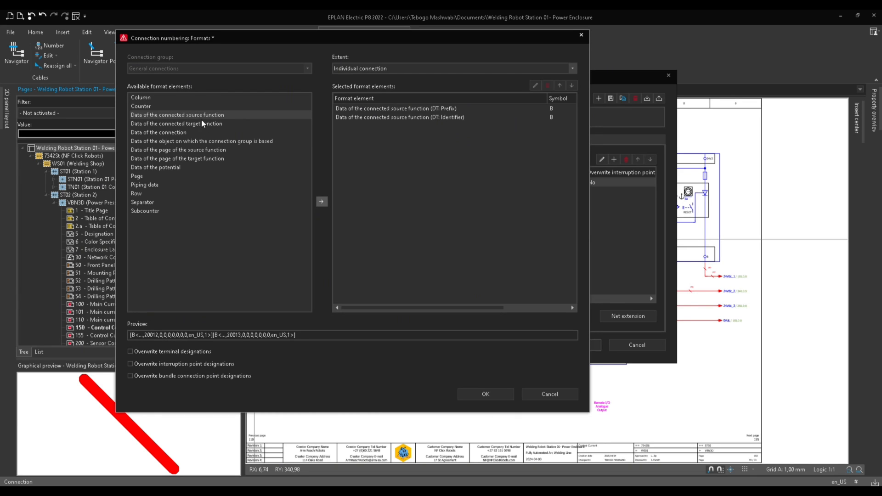
Add Data of the connected source function with the DT: Counter property as a format element.
{"action": "left_click", "coordinate": [326, 202]}
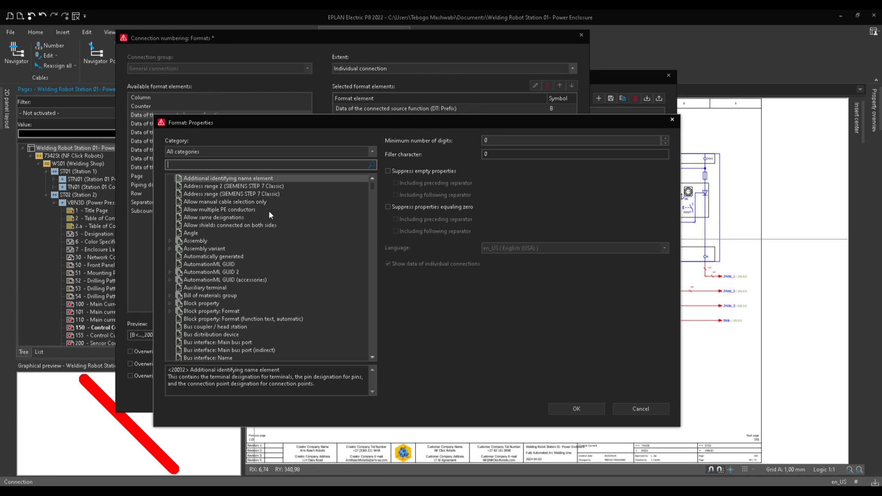
{"action": "scroll", "coordinate": [244, 307], "scroll_direction": "down", "scroll_amount": 5}
{"action": "scroll", "coordinate": [235, 312], "scroll_direction": "down", "scroll_amount": 20}
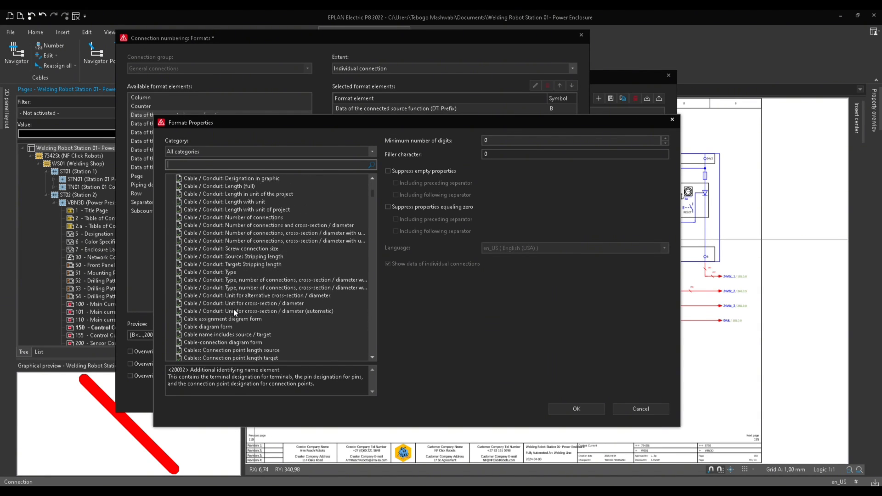
{"action": "scroll", "coordinate": [235, 312], "scroll_direction": "down", "scroll_amount": 20}
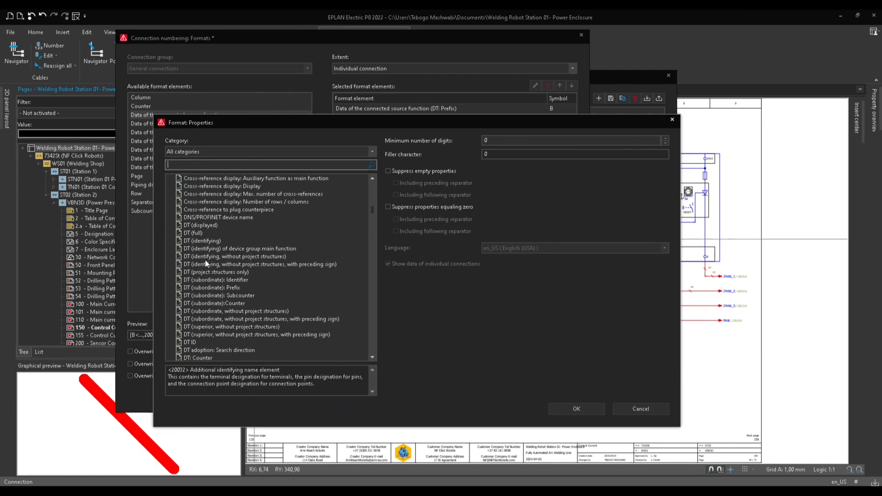
{"action": "scroll", "coordinate": [208, 339], "scroll_direction": "down", "scroll_amount": 2}
{"action": "scroll", "coordinate": [208, 340], "scroll_direction": "down", "scroll_amount": 1}
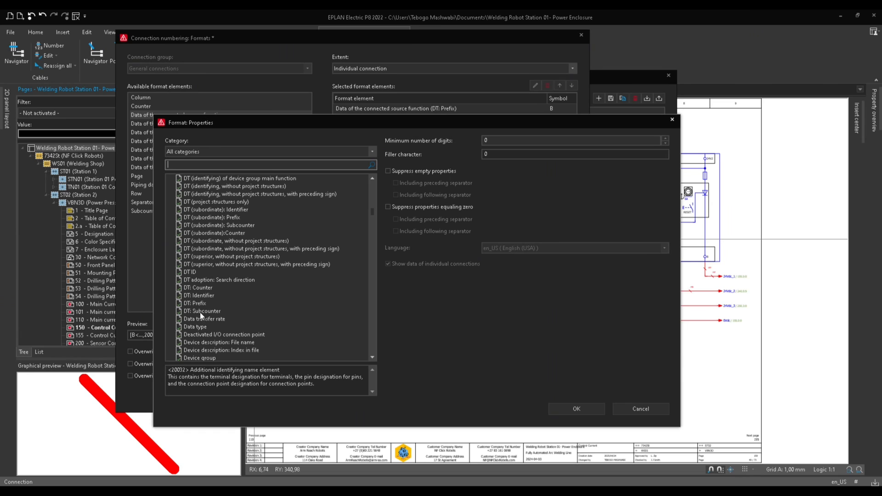
{"action": "left_click", "coordinate": [199, 306]}
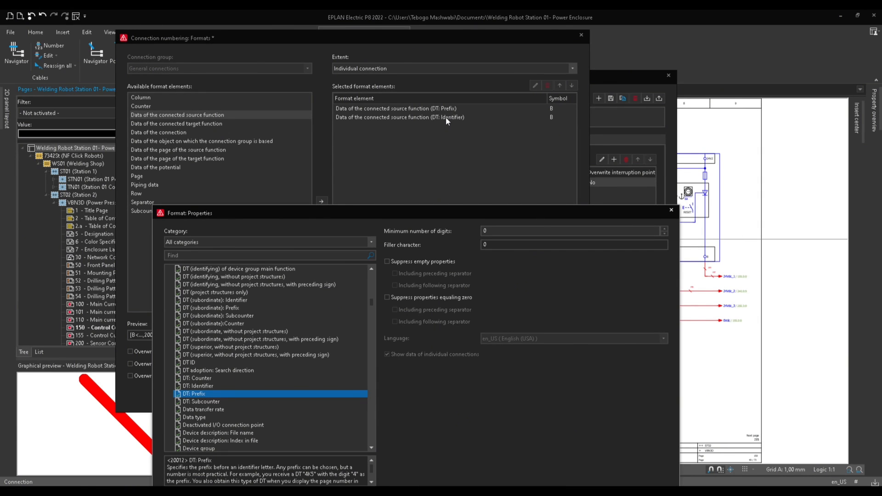
{"action": "left_click", "coordinate": [202, 378]}
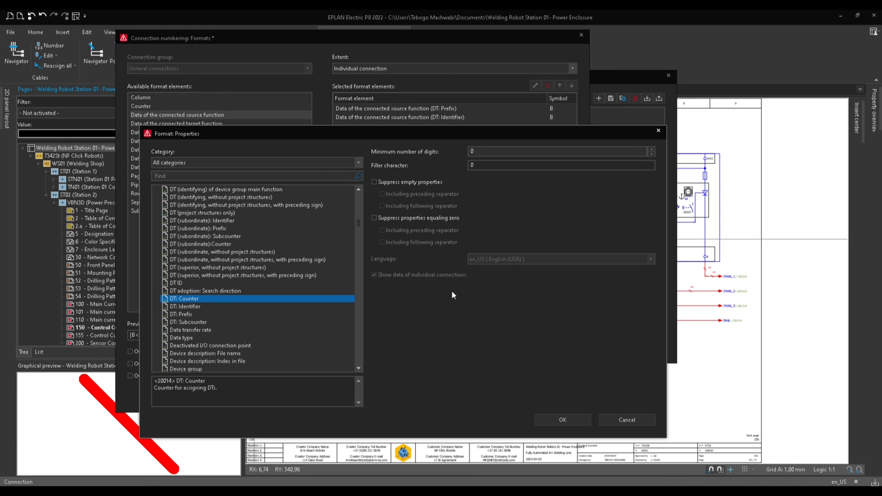
{"action": "left_click", "coordinate": [566, 421]}
Insert a separator with the character ( and move it down to the end of the format element list.
{"action": "left_click", "coordinate": [438, 110]}
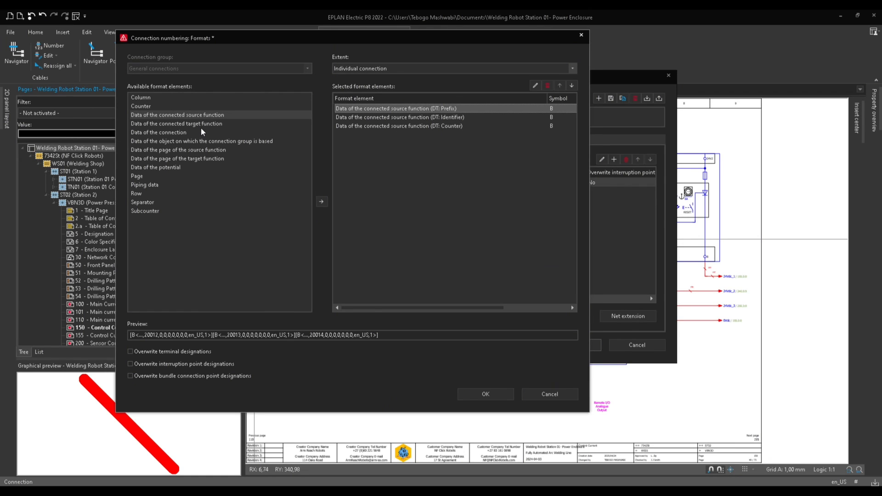
{"action": "left_click", "coordinate": [143, 204]}
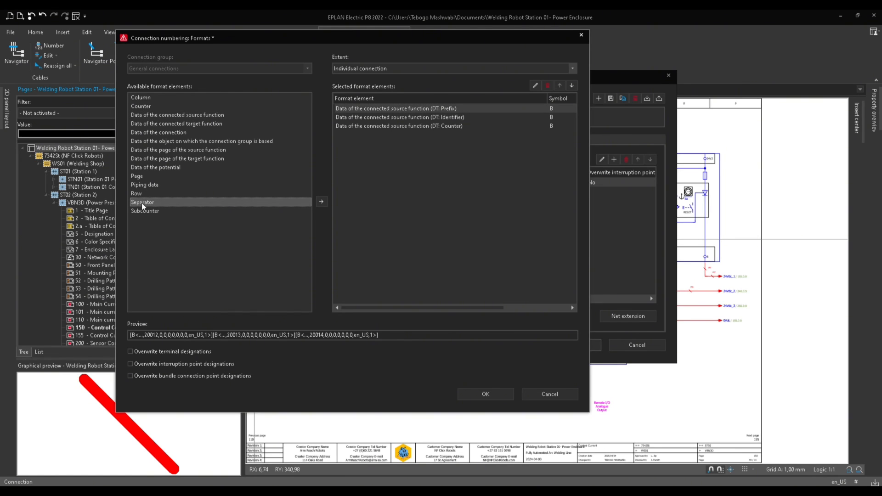
{"action": "left_click", "coordinate": [323, 202]}
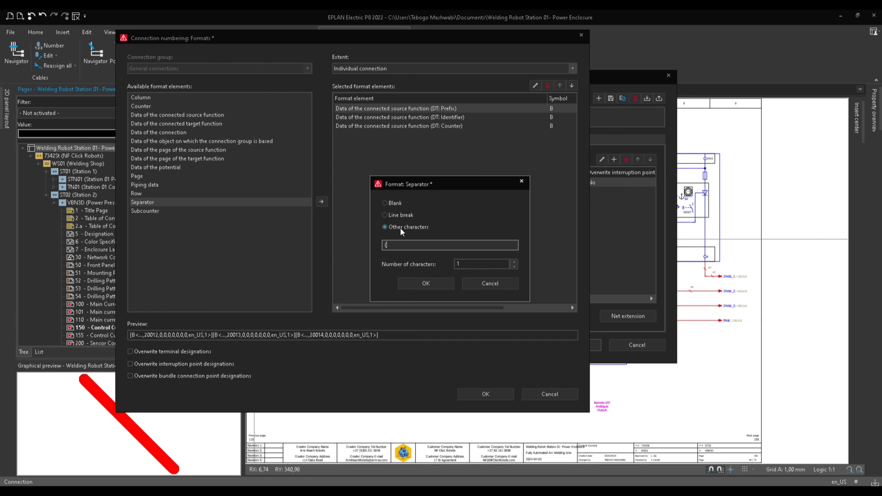
{"action": "left_click", "coordinate": [417, 284]}
{"action": "left_click", "coordinate": [345, 117]}
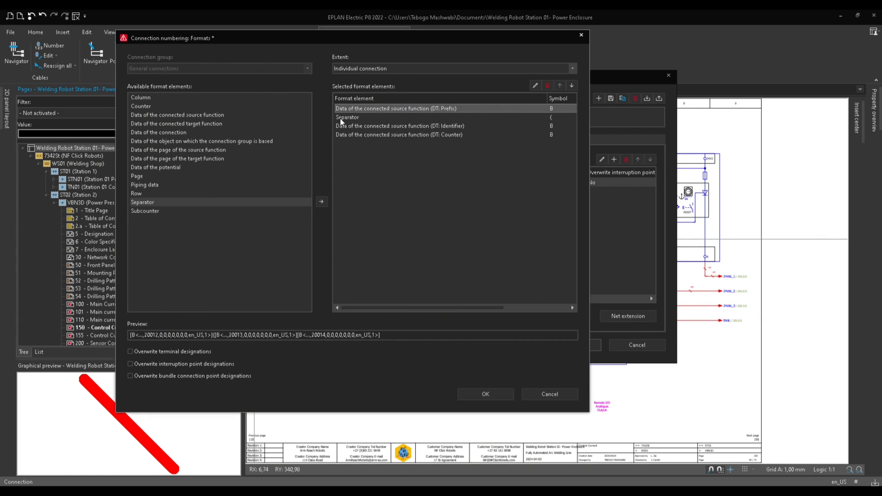
{"action": "left_click", "coordinate": [570, 86]}
{"action": "left_click", "coordinate": [570, 86]}
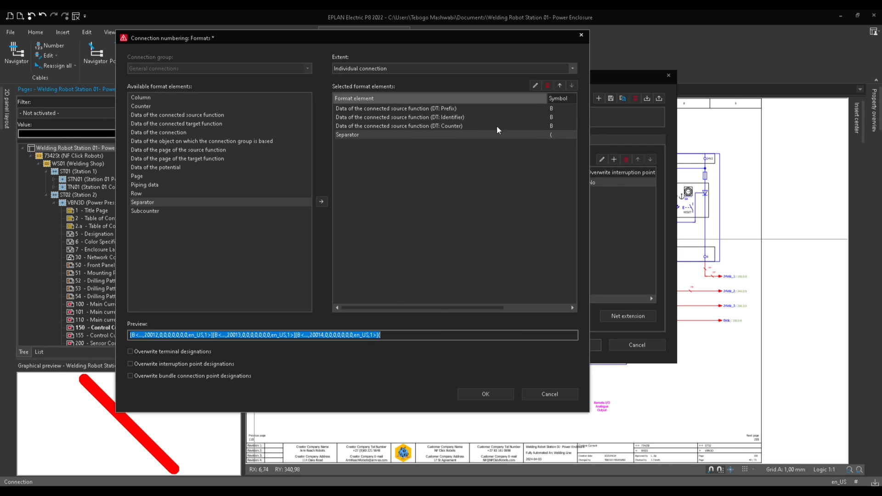
Add a separator with the character ) at the end of the format elements.
{"action": "left_click", "coordinate": [354, 134]}
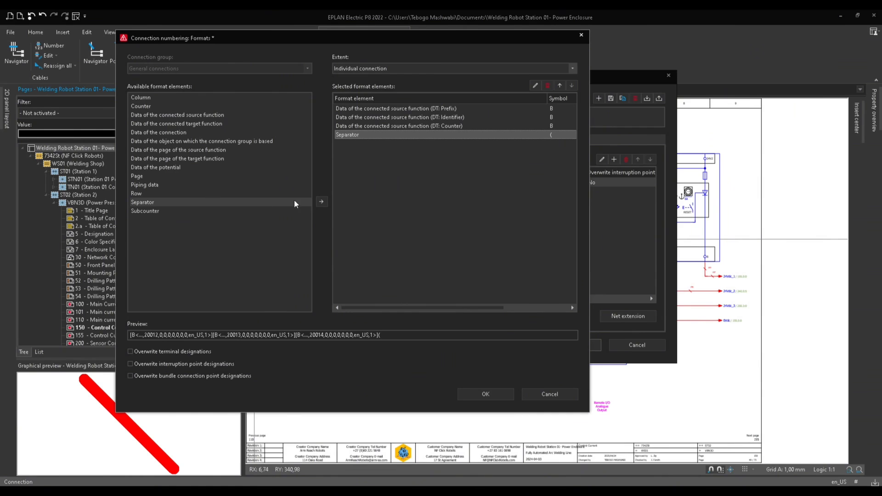
{"action": "left_click", "coordinate": [320, 201]}
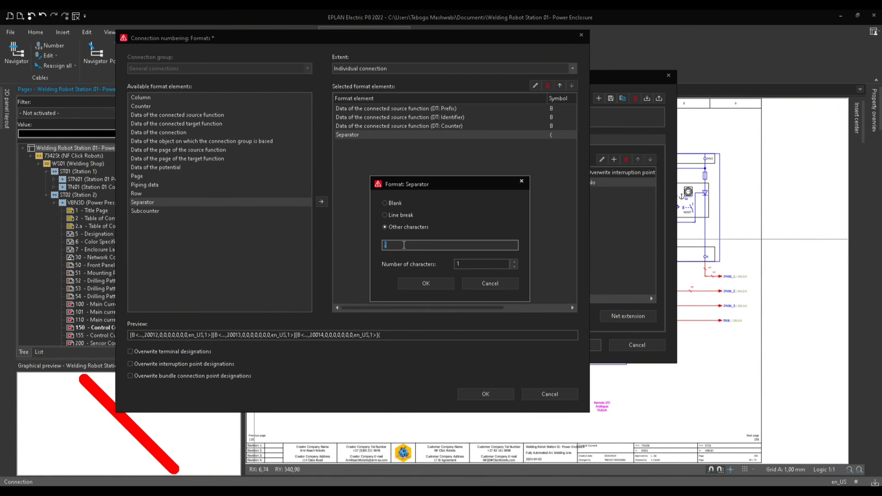
{"action": "left_click", "coordinate": [409, 283]}
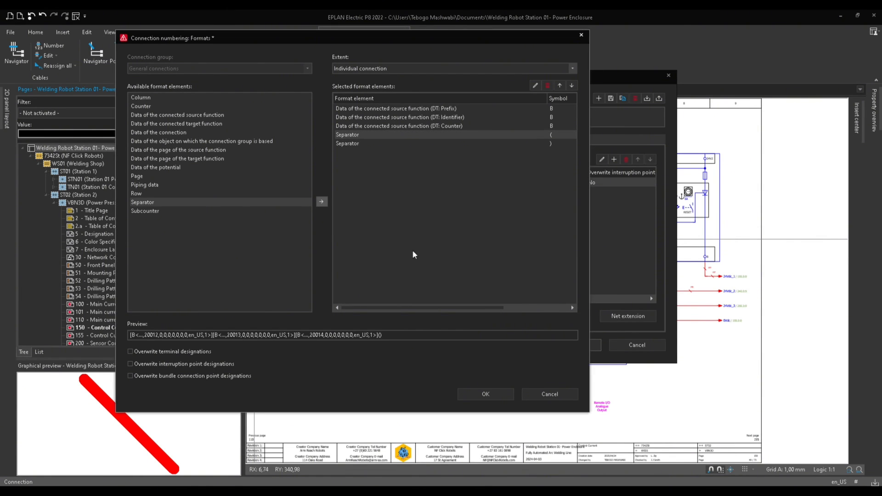
Insert Data of the connected source function with the Function: Connection point designation [1] property between the parenthesis separators.
{"action": "left_click", "coordinate": [355, 143]}
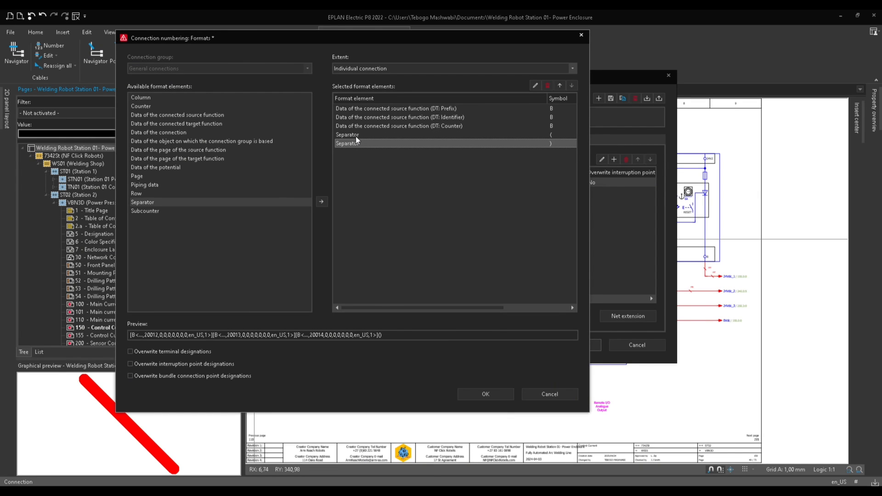
{"action": "left_click", "coordinate": [356, 135]}
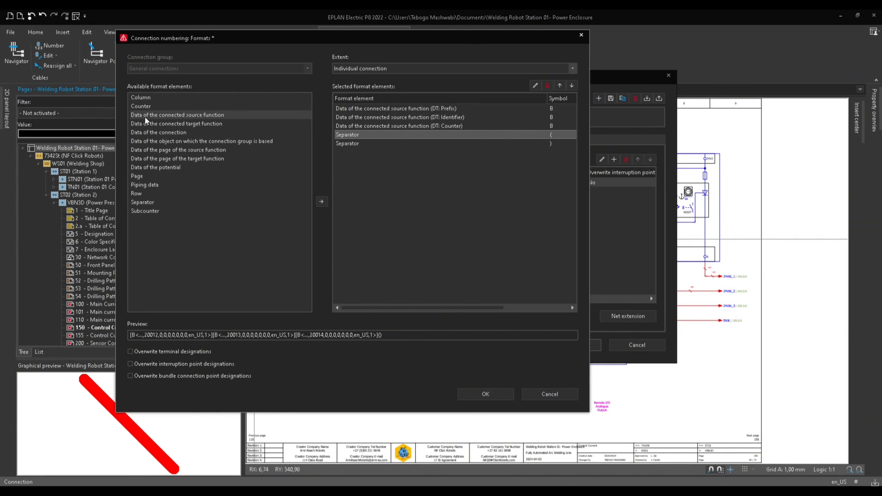
{"action": "left_click", "coordinate": [218, 116]}
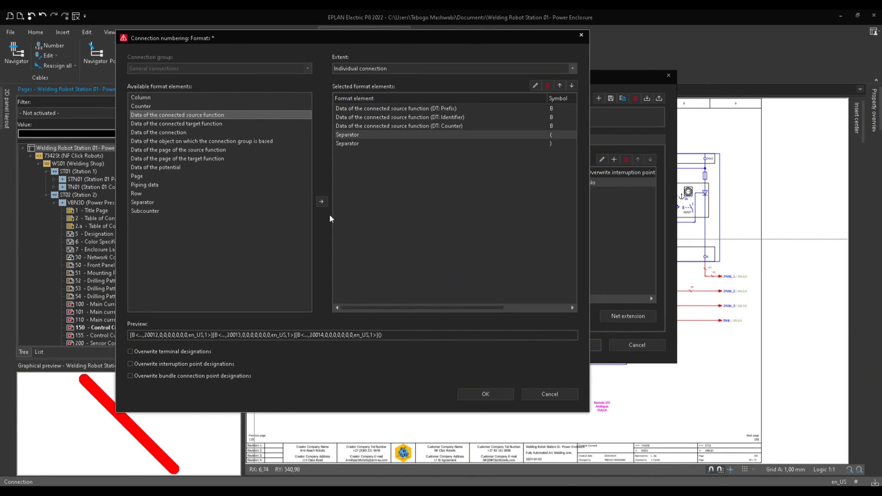
{"action": "left_click", "coordinate": [321, 201]}
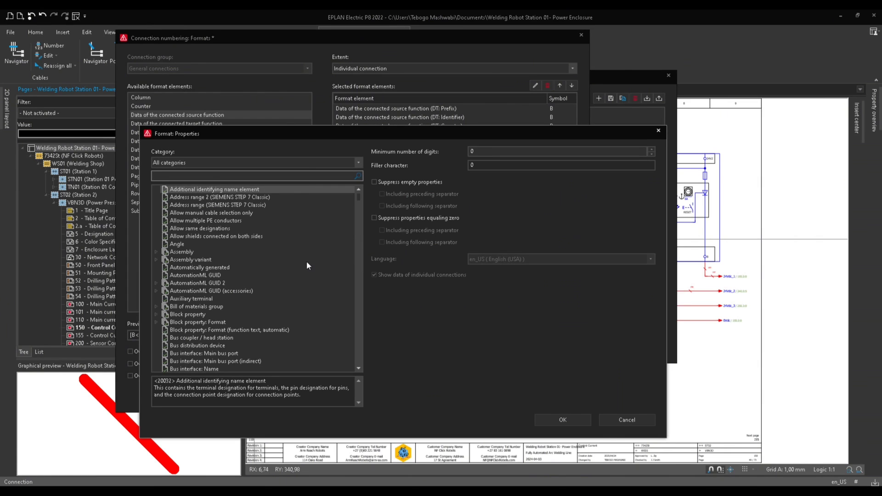
{"action": "left_click", "coordinate": [209, 175]}
{"action": "type", "text": "DESIGNATION"}
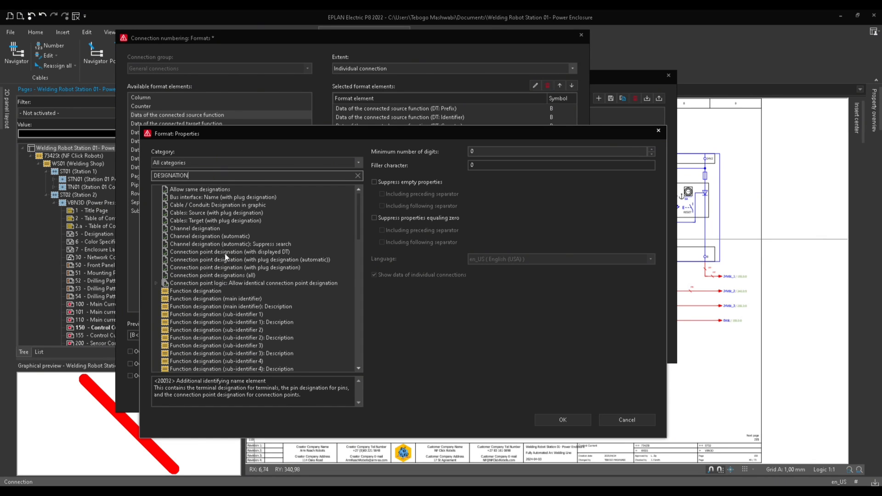
{"action": "scroll", "coordinate": [221, 283], "scroll_direction": "down", "scroll_amount": 8}
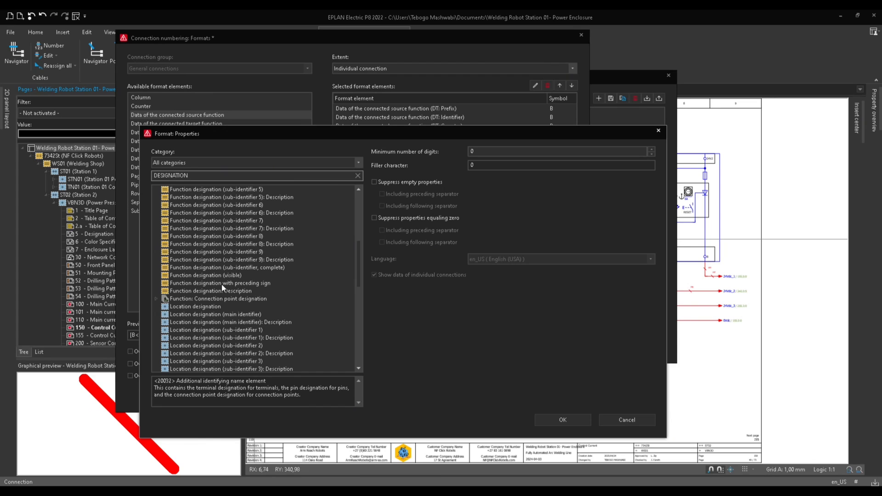
{"action": "left_click", "coordinate": [156, 299]}
{"action": "left_click", "coordinate": [257, 307]}
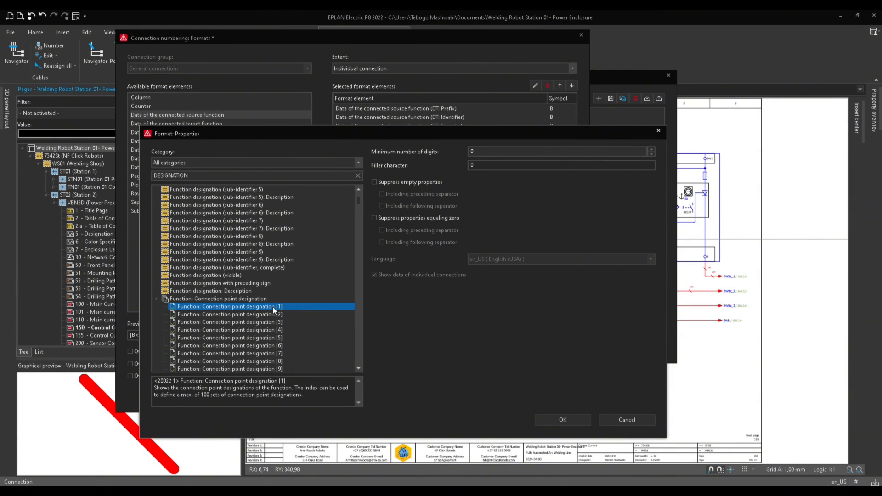
{"action": "left_click", "coordinate": [555, 418]}
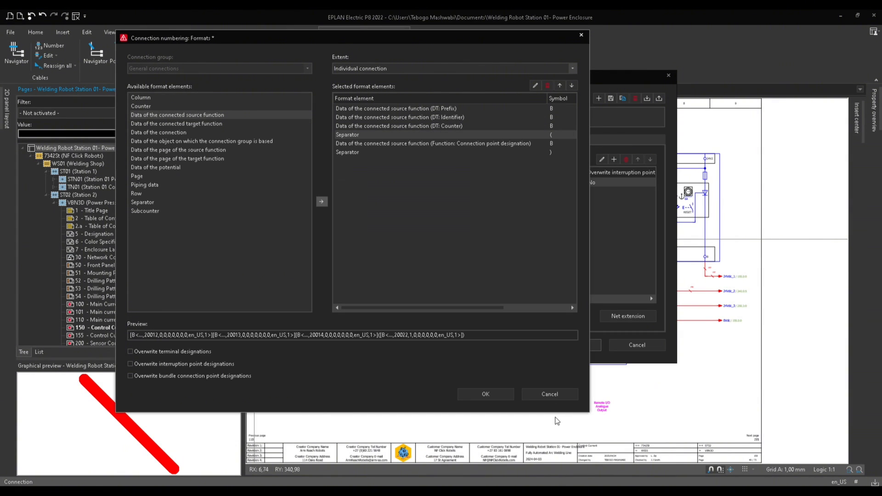
Add a separator with the character . after the closing parenthesis separator.
{"action": "left_click", "coordinate": [358, 152]}
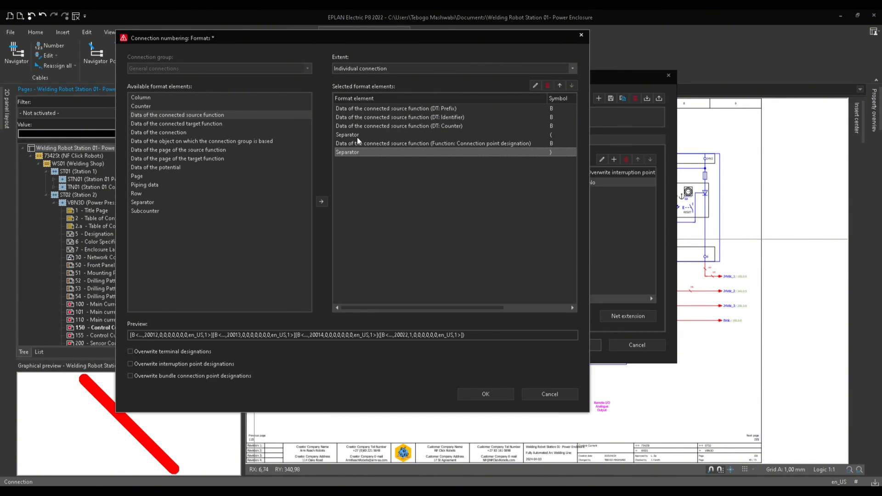
{"action": "left_click", "coordinate": [356, 135]}
{"action": "left_click", "coordinate": [358, 152]}
{"action": "left_click", "coordinate": [357, 135]}
{"action": "left_click", "coordinate": [356, 153]}
{"action": "left_click", "coordinate": [355, 134]}
{"action": "left_click", "coordinate": [354, 153]}
{"action": "left_click", "coordinate": [148, 202]}
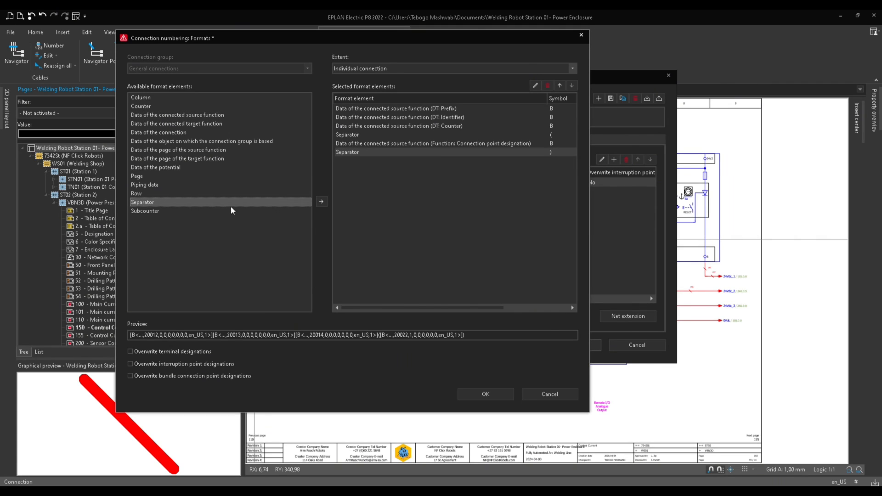
{"action": "left_click", "coordinate": [321, 202]}
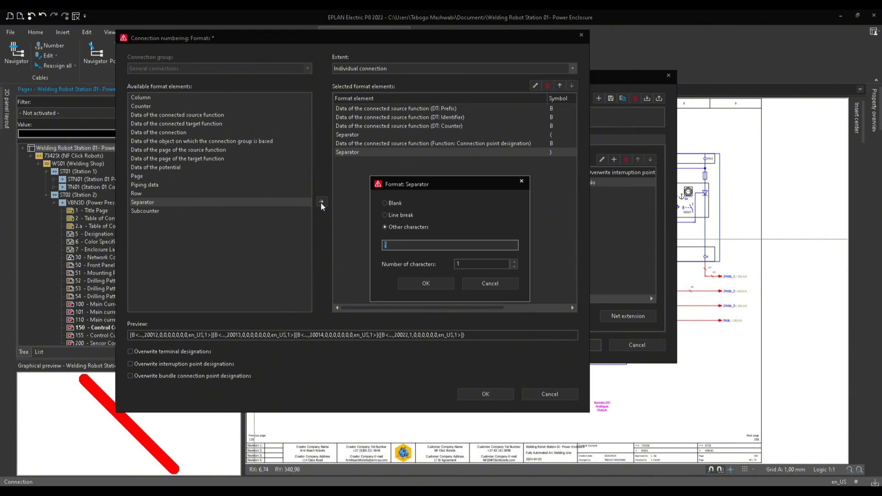
{"action": "left_click", "coordinate": [389, 245]}
{"action": "left_click", "coordinate": [427, 283]}
{"action": "left_click", "coordinate": [510, 160]}
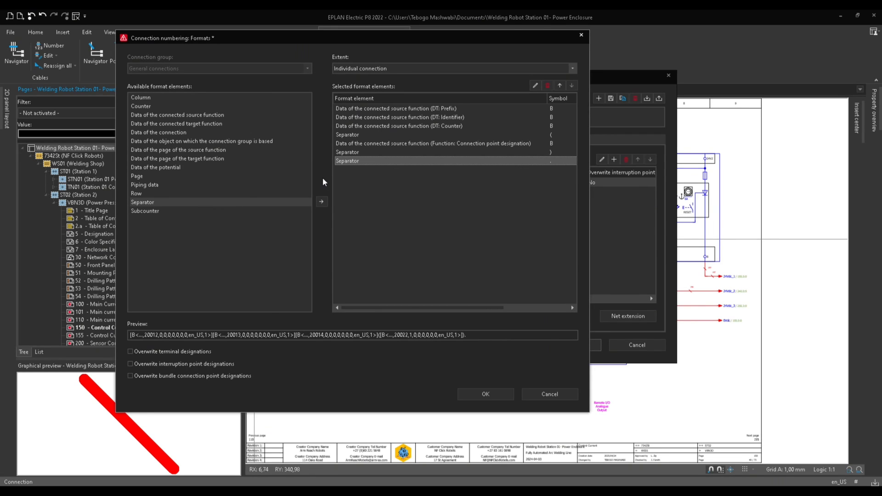
Add Data of the connected target function with the DT: Prefix property as a format element.
{"action": "left_click", "coordinate": [189, 125]}
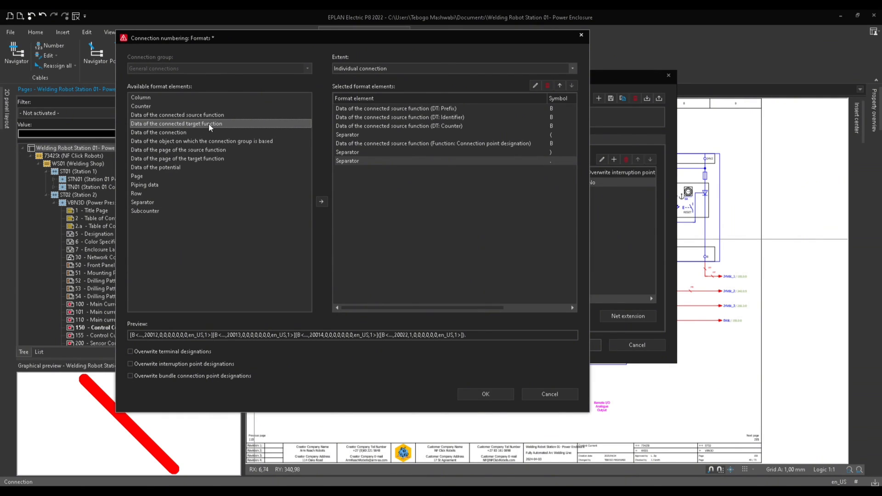
{"action": "left_click", "coordinate": [322, 201]}
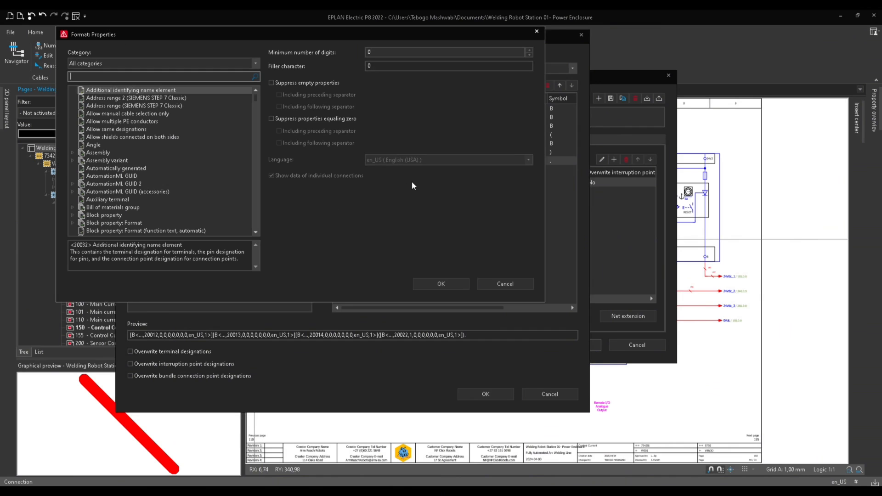
{"action": "scroll", "coordinate": [125, 140], "scroll_direction": "down", "scroll_amount": 12}
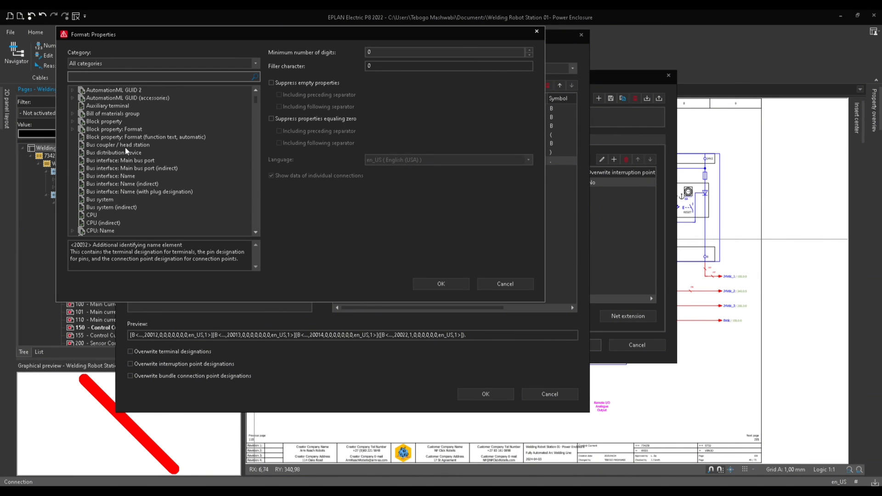
{"action": "scroll", "coordinate": [137, 159], "scroll_direction": "down", "scroll_amount": 12}
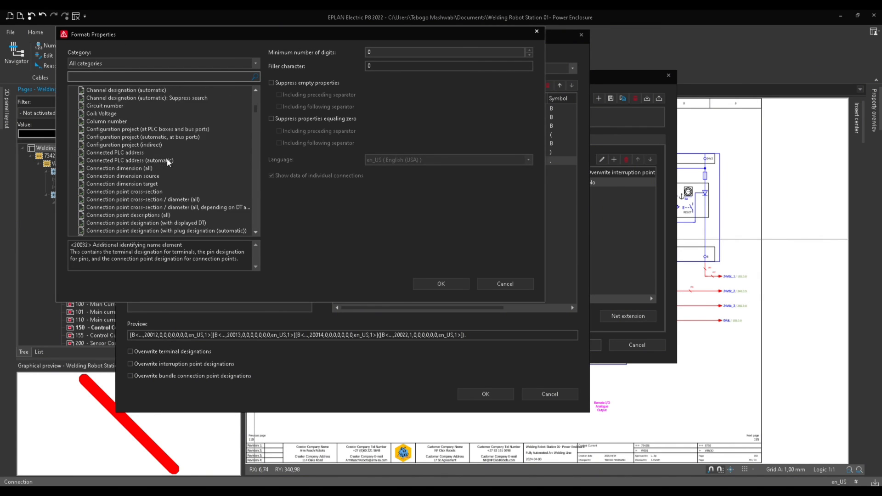
{"action": "scroll", "coordinate": [169, 167], "scroll_direction": "down", "scroll_amount": 10}
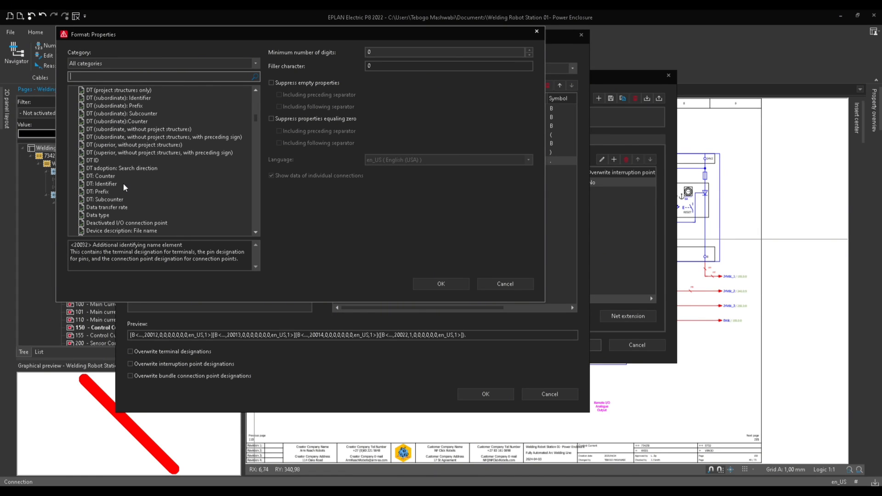
{"action": "left_click", "coordinate": [104, 192]}
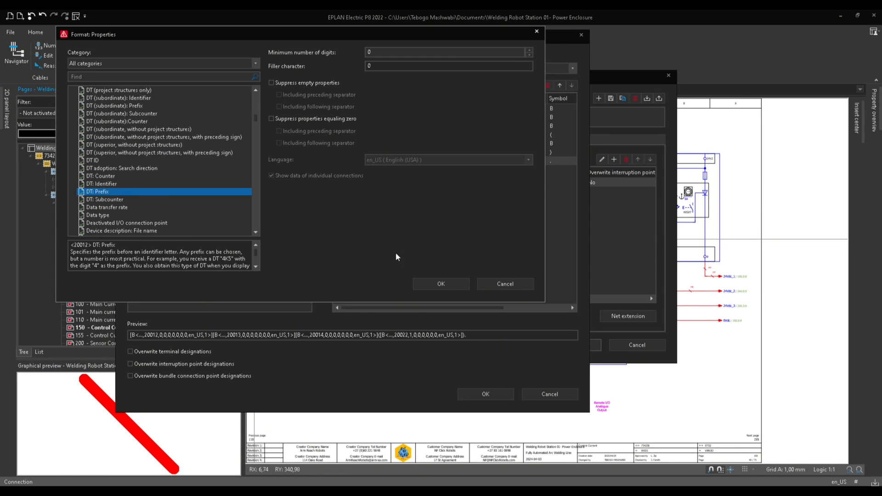
{"action": "left_click", "coordinate": [438, 281]}
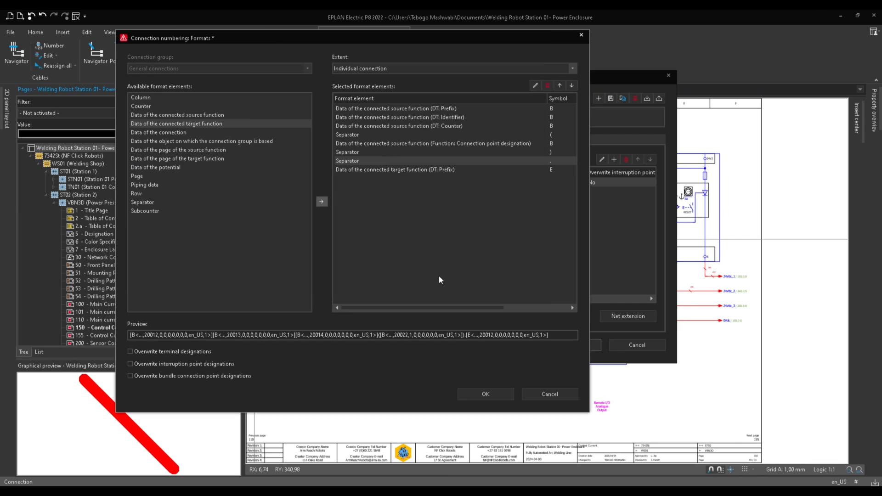
Add Data of the connected target function with the DT: Identifier property as a format element.
{"action": "left_click", "coordinate": [176, 125]}
{"action": "left_click", "coordinate": [322, 201]}
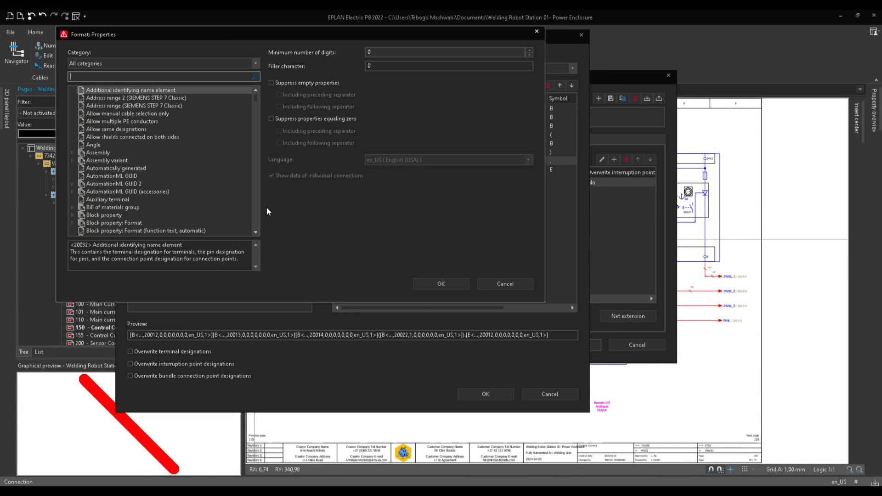
{"action": "scroll", "coordinate": [170, 202], "scroll_direction": "down", "scroll_amount": 5}
{"action": "scroll", "coordinate": [166, 202], "scroll_direction": "down", "scroll_amount": 20}
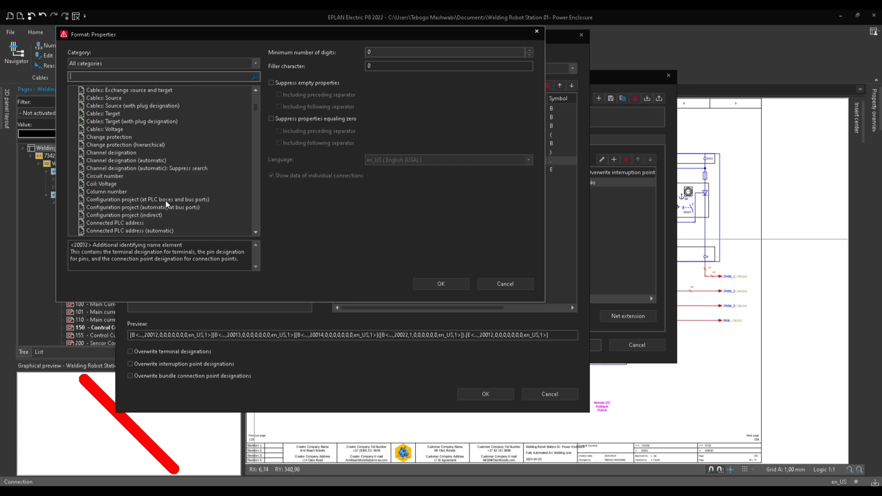
{"action": "scroll", "coordinate": [165, 200], "scroll_direction": "down", "scroll_amount": 12}
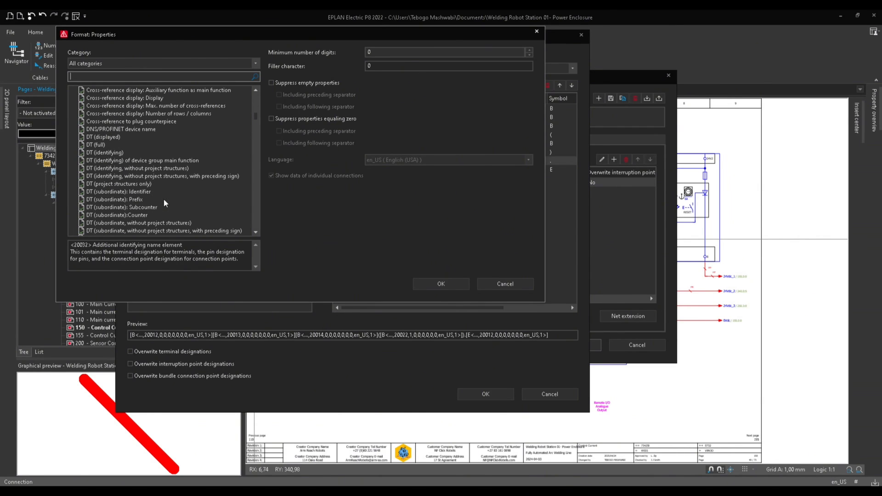
{"action": "scroll", "coordinate": [138, 198], "scroll_direction": "down", "scroll_amount": 2}
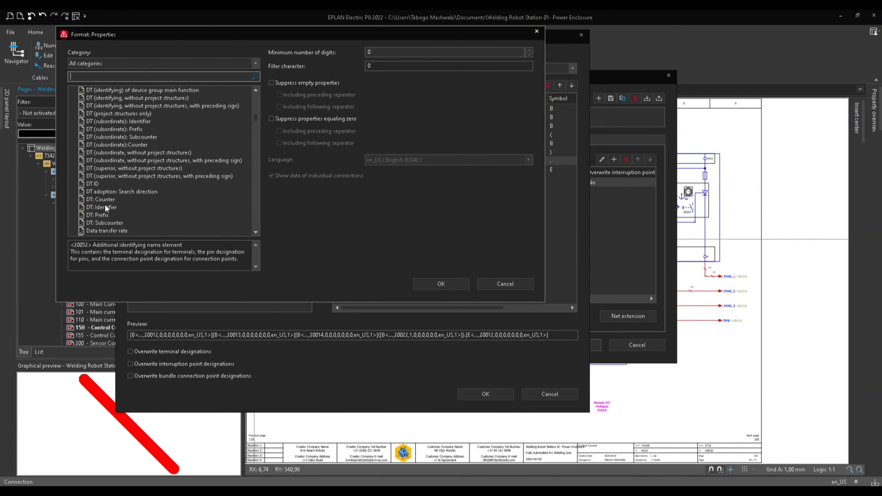
{"action": "left_click", "coordinate": [105, 208]}
{"action": "left_click", "coordinate": [454, 282]}
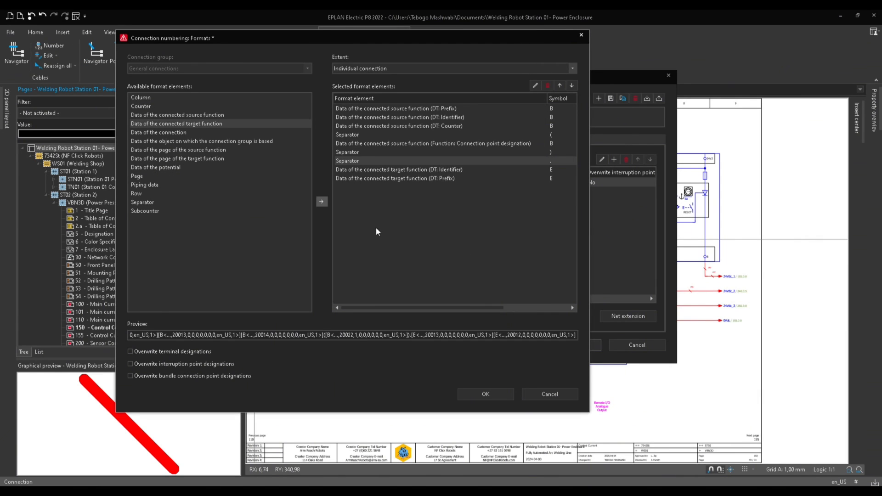
Add Data of the connected target function with the DT: Counter property at the end of the format elements.
{"action": "left_click", "coordinate": [391, 179]}
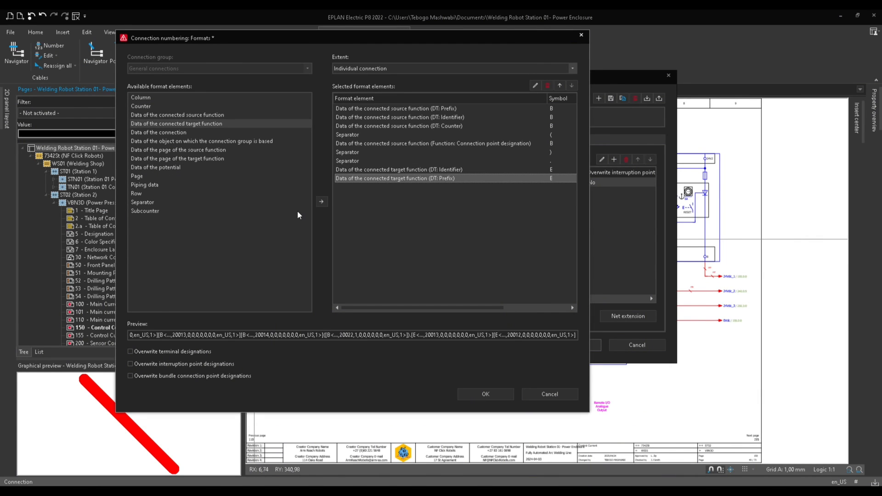
{"action": "left_click", "coordinate": [321, 202]}
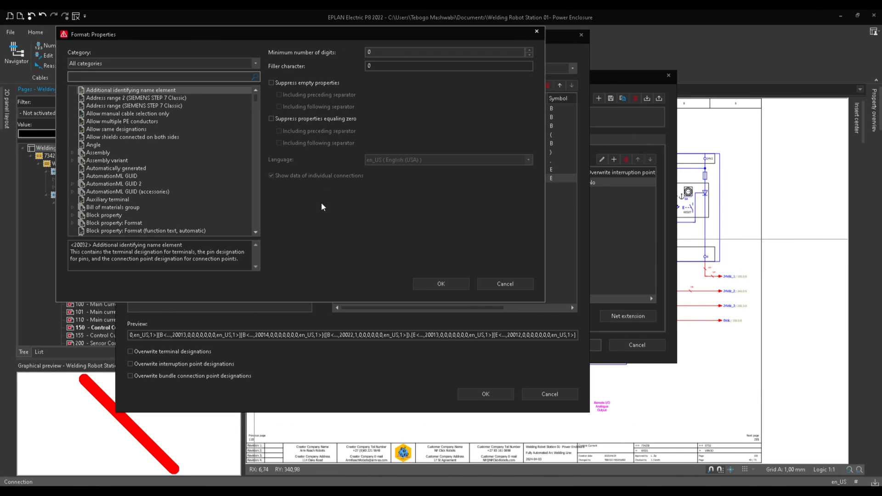
{"action": "scroll", "coordinate": [195, 192], "scroll_direction": "down", "scroll_amount": 12}
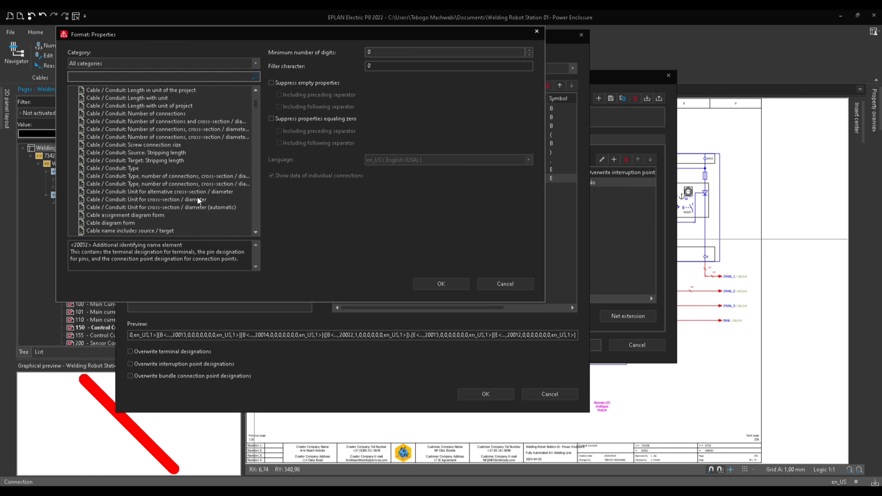
{"action": "scroll", "coordinate": [198, 194], "scroll_direction": "down", "scroll_amount": 20}
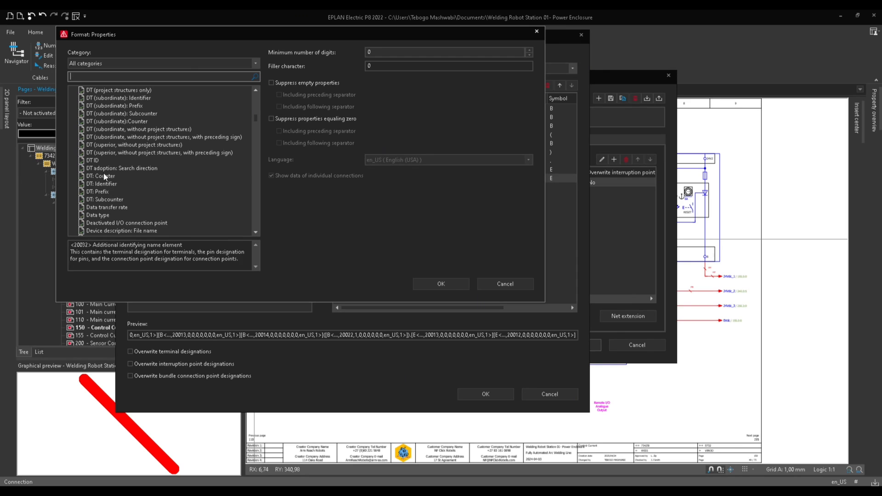
{"action": "left_click", "coordinate": [111, 176]}
{"action": "left_click", "coordinate": [467, 284]}
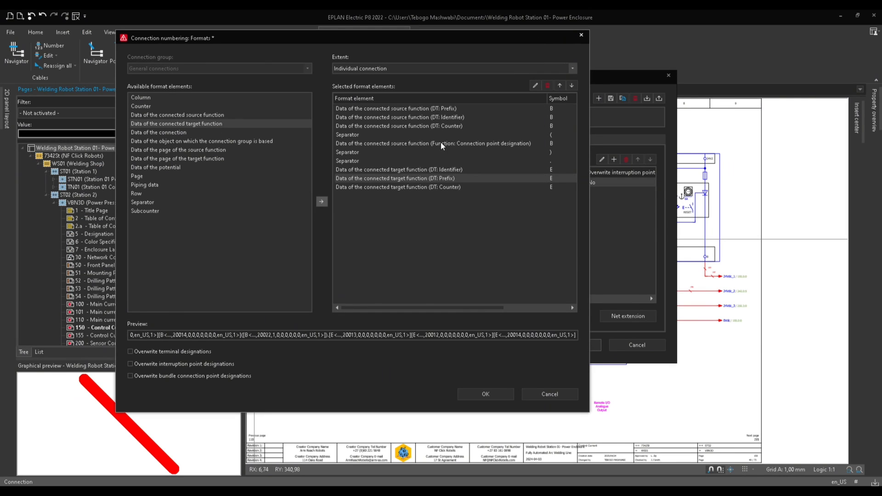
Move the target function's DT: Prefix element above its DT: Identifier element.
{"action": "left_click", "coordinate": [446, 118]}
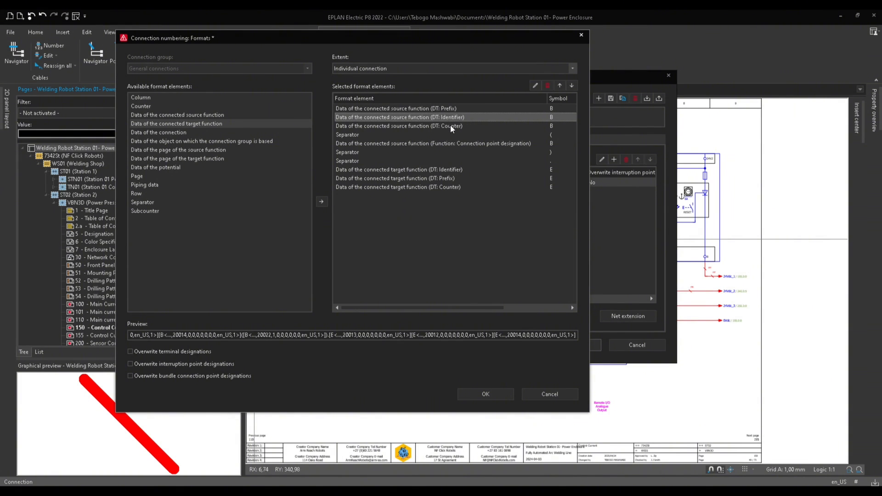
{"action": "left_click", "coordinate": [450, 125]}
{"action": "left_click", "coordinate": [489, 179]}
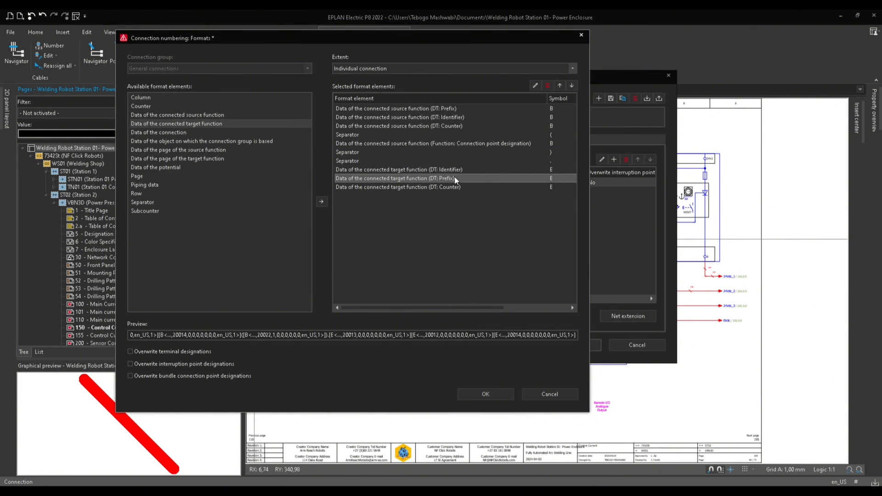
{"action": "left_click", "coordinate": [559, 85]}
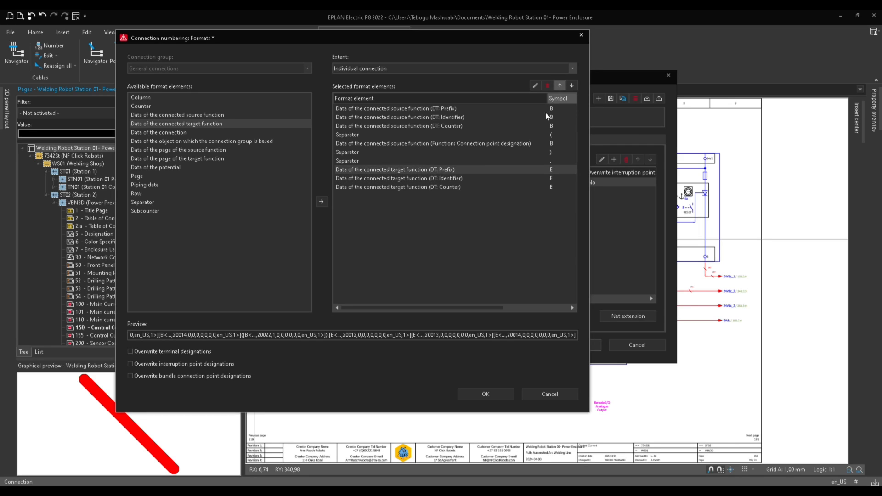
{"action": "left_click", "coordinate": [440, 178]}
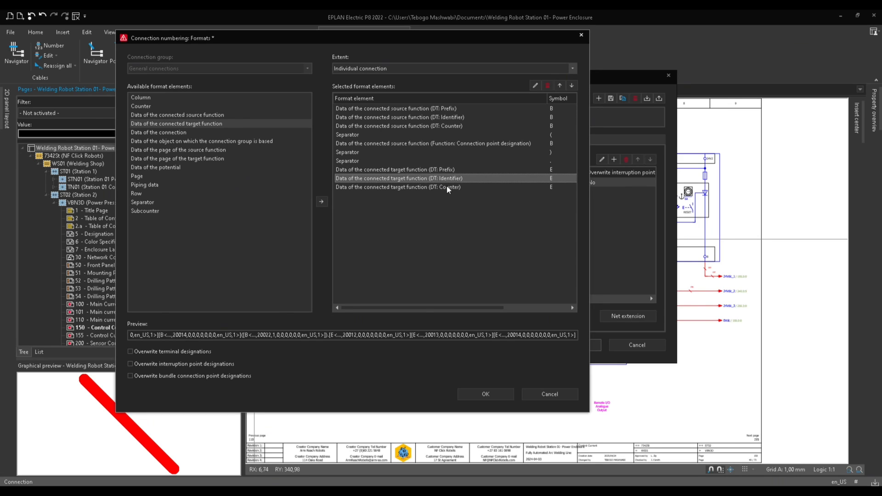
{"action": "left_click", "coordinate": [447, 188]}
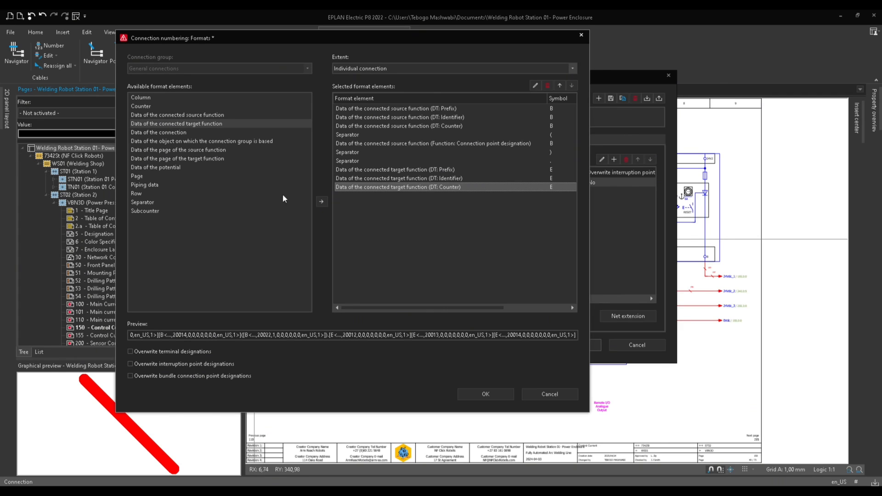
Add a separator with the character ( at the end of the format elements.
{"action": "left_click", "coordinate": [135, 203]}
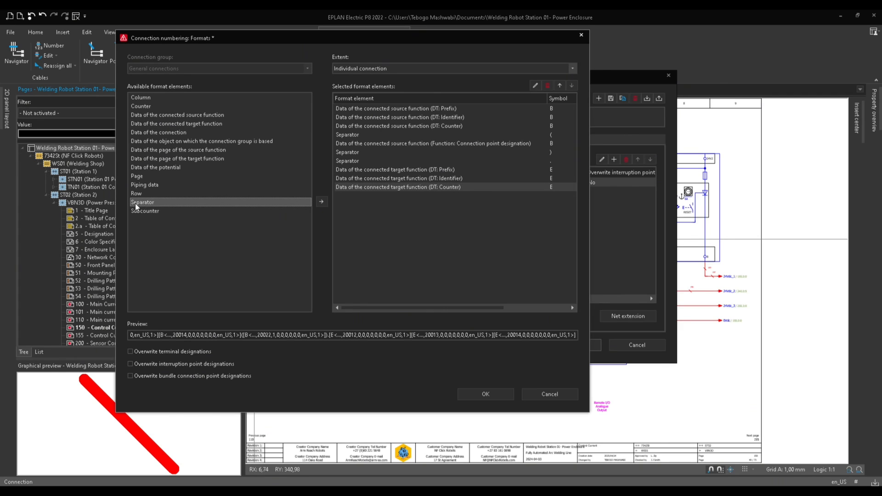
{"action": "left_click", "coordinate": [323, 201]}
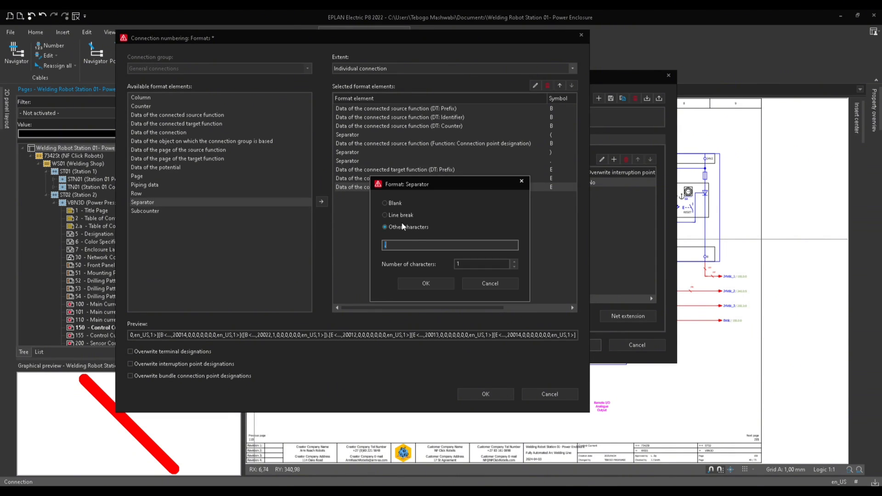
{"action": "type", "text": "("}
{"action": "left_click", "coordinate": [401, 280]}
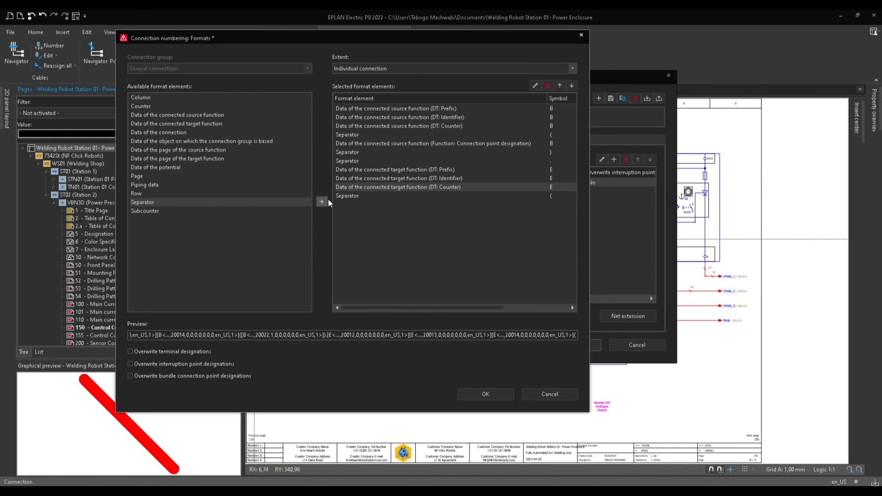
Add another separator with the character ) after the opening parenthesis separator.
{"action": "left_click", "coordinate": [341, 196]}
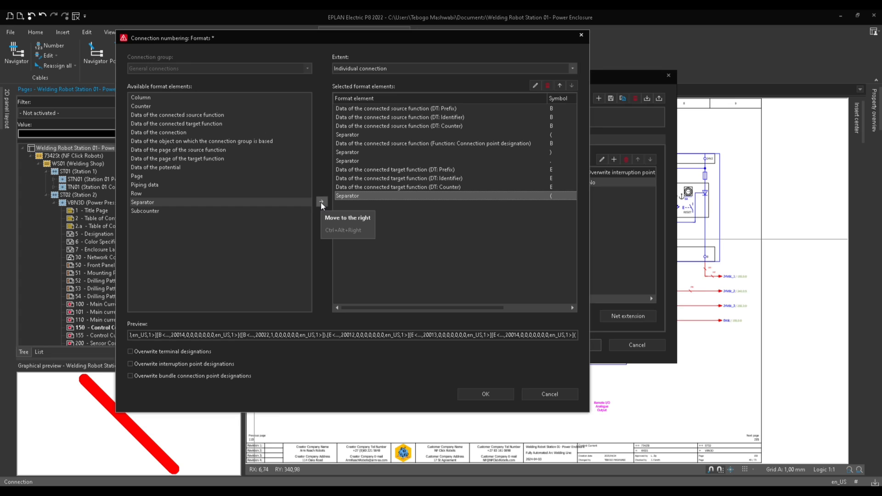
{"action": "left_click", "coordinate": [321, 203]}
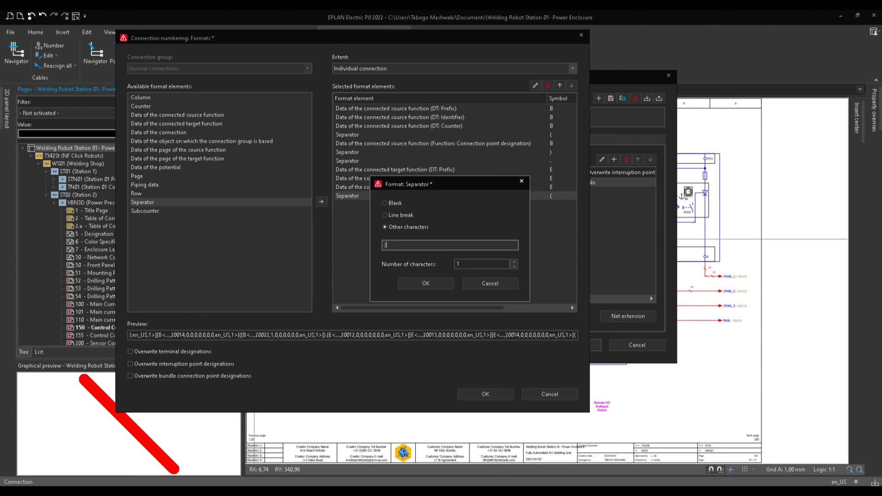
{"action": "left_click", "coordinate": [433, 282]}
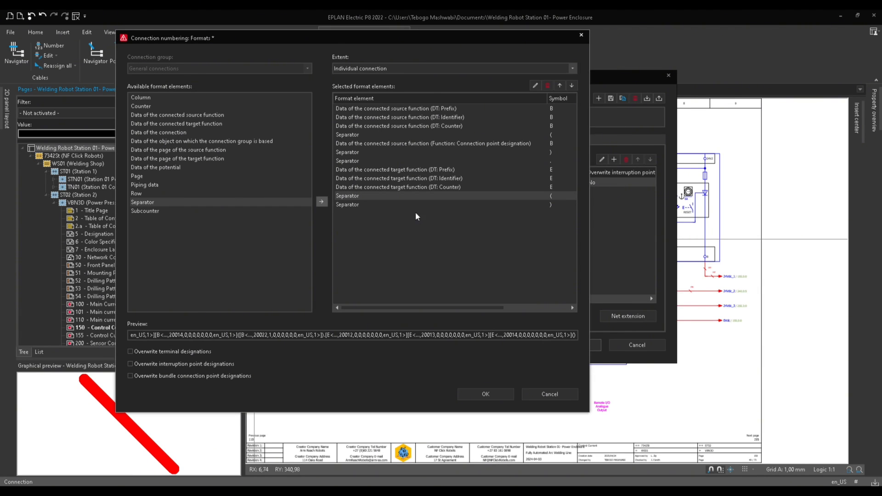
Insert Data of the connected target function with the Function: Connection point designation [1] property between the final parenthesis separators.
{"action": "left_click", "coordinate": [360, 204]}
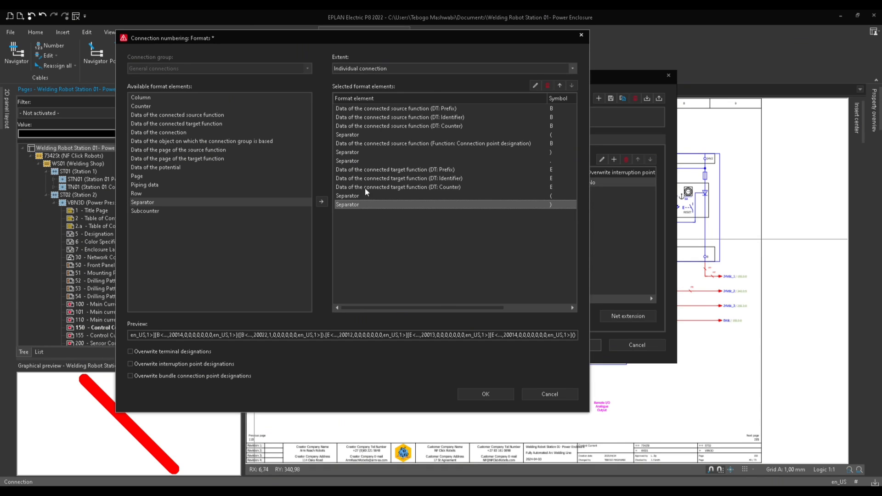
{"action": "left_click", "coordinate": [364, 145]}
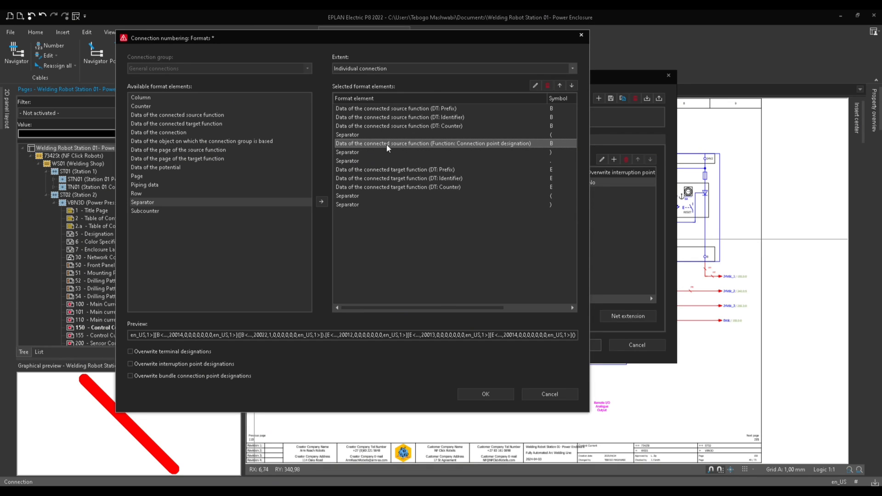
{"action": "left_click", "coordinate": [348, 197]}
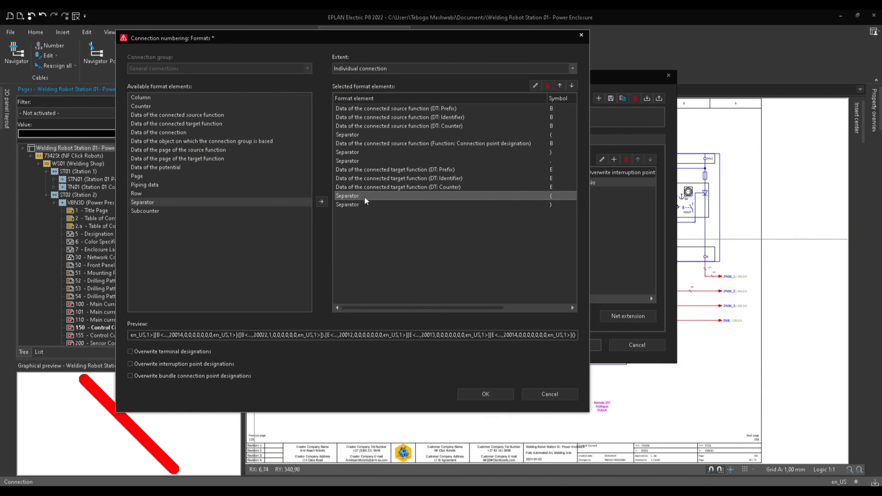
{"action": "left_click", "coordinate": [363, 109]}
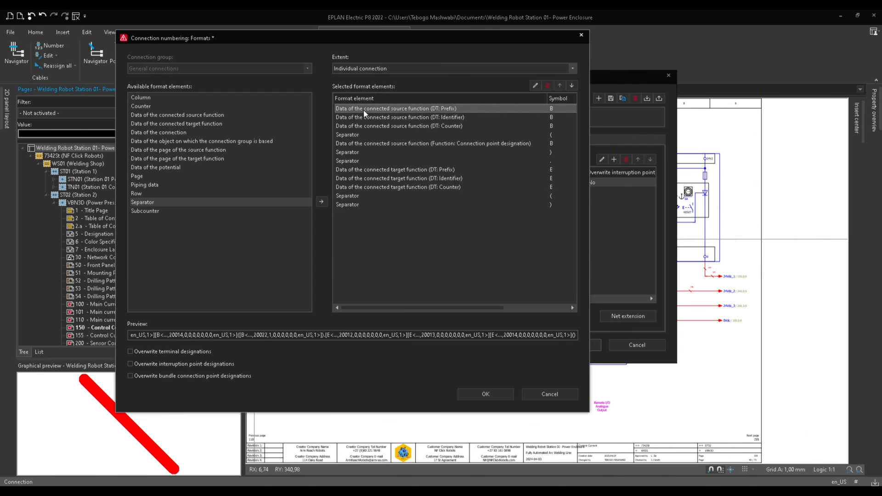
{"action": "left_click", "coordinate": [353, 152]}
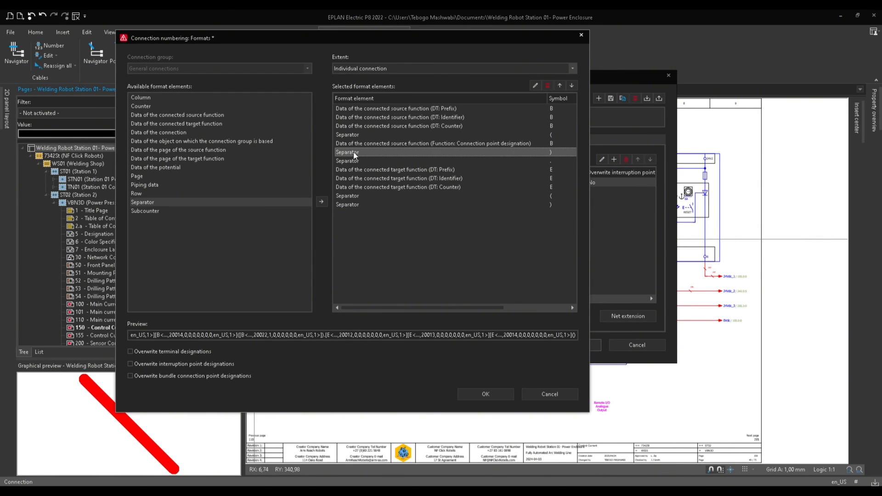
{"action": "left_click", "coordinate": [357, 188]}
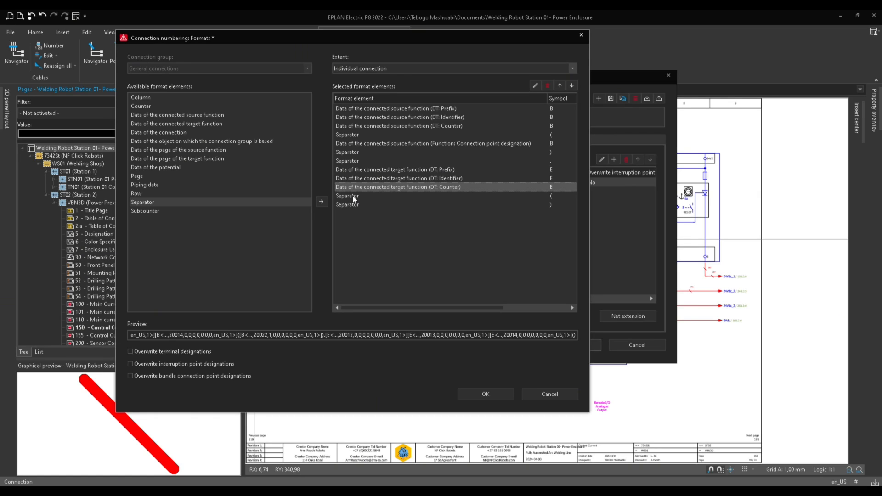
{"action": "left_click", "coordinate": [355, 196]}
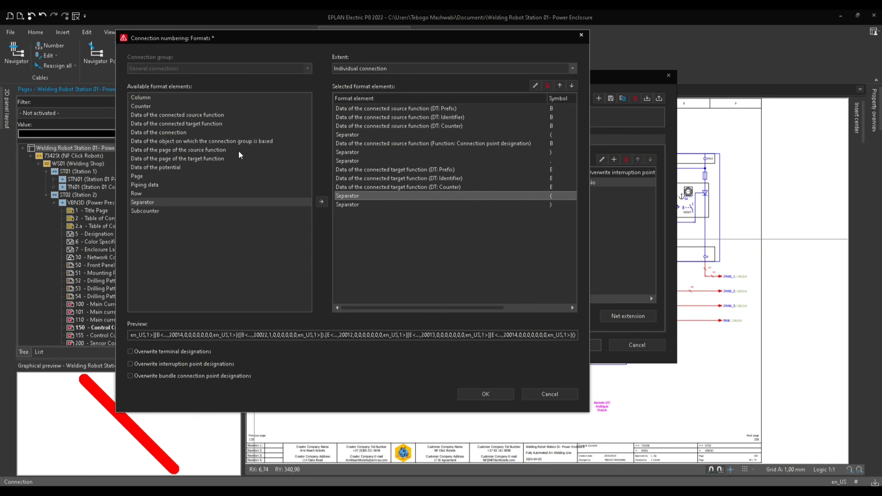
{"action": "left_click", "coordinate": [185, 122]}
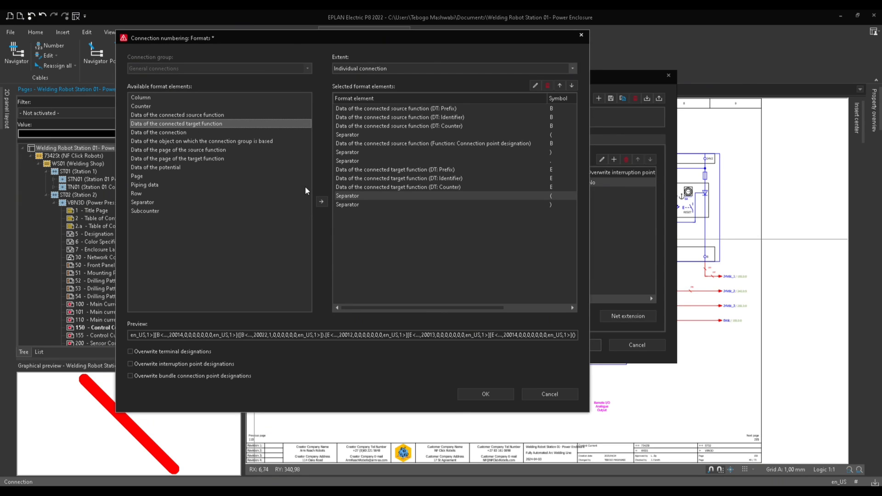
{"action": "left_click", "coordinate": [319, 201]}
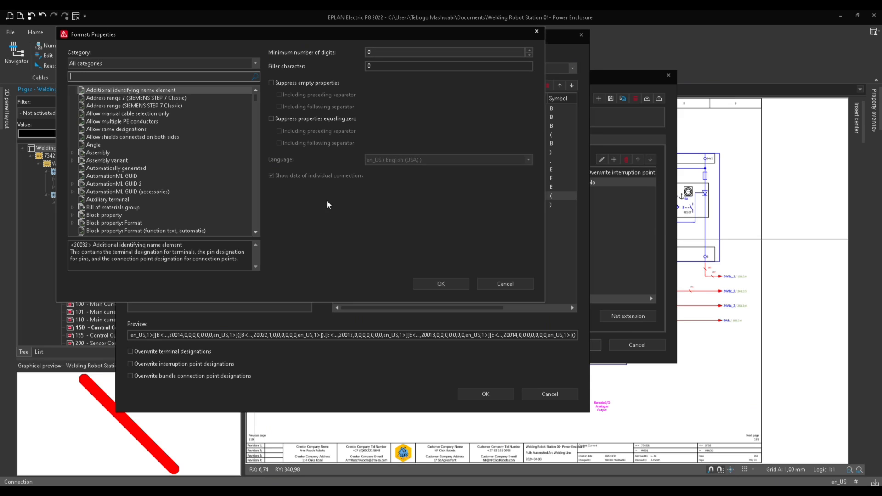
{"action": "scroll", "coordinate": [150, 138], "scroll_direction": "down", "scroll_amount": 3}
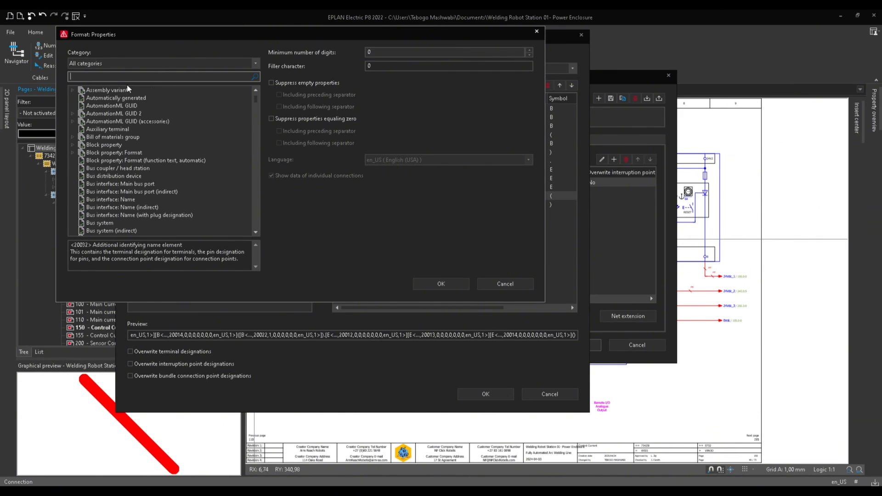
{"action": "type", "text": "DESIGNATION"}
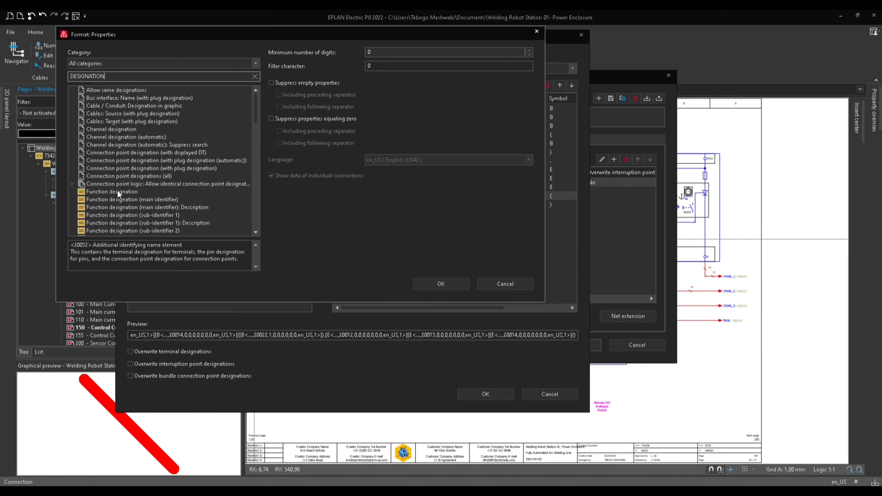
{"action": "scroll", "coordinate": [115, 189], "scroll_direction": "down", "scroll_amount": 8}
{"action": "left_click", "coordinate": [85, 200]}
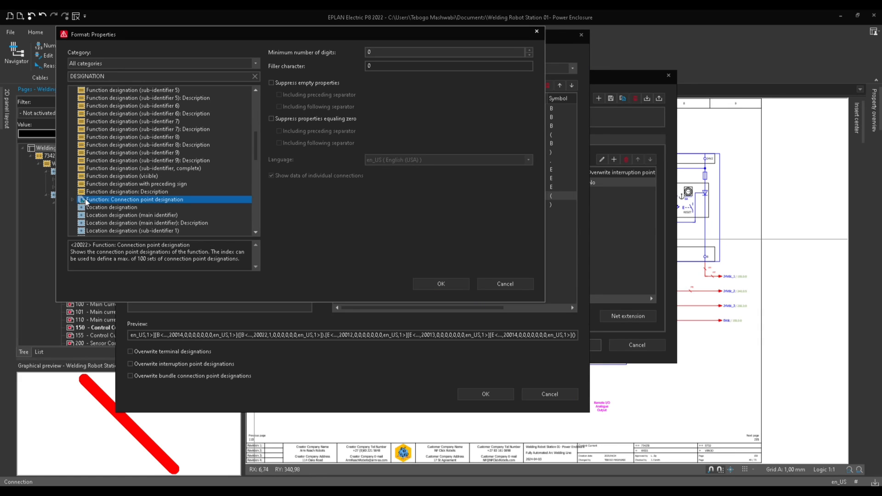
{"action": "left_click", "coordinate": [72, 199]}
{"action": "left_click", "coordinate": [107, 207]}
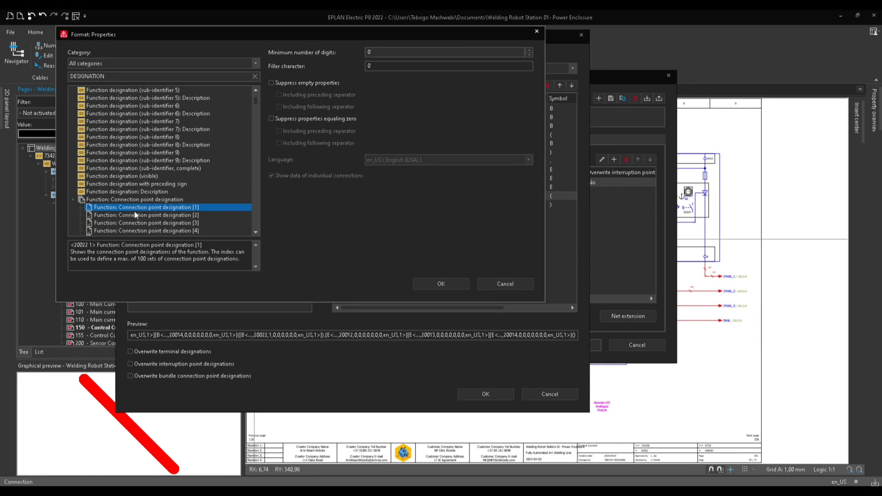
{"action": "left_click", "coordinate": [454, 285]}
{"action": "left_click", "coordinate": [417, 204]}
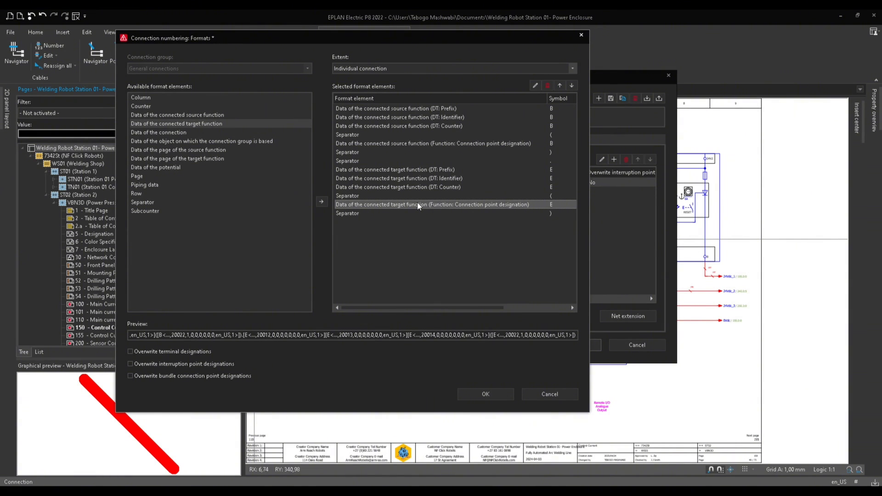
Step through the selected format elements to review the designation format order.
{"action": "left_click", "coordinate": [376, 109]}
{"action": "key", "text": "Down"}
{"action": "key", "text": "Down"}
{"action": "key", "text": "Down"}
{"action": "key", "text": "Down"}
{"action": "key", "text": "Down"}
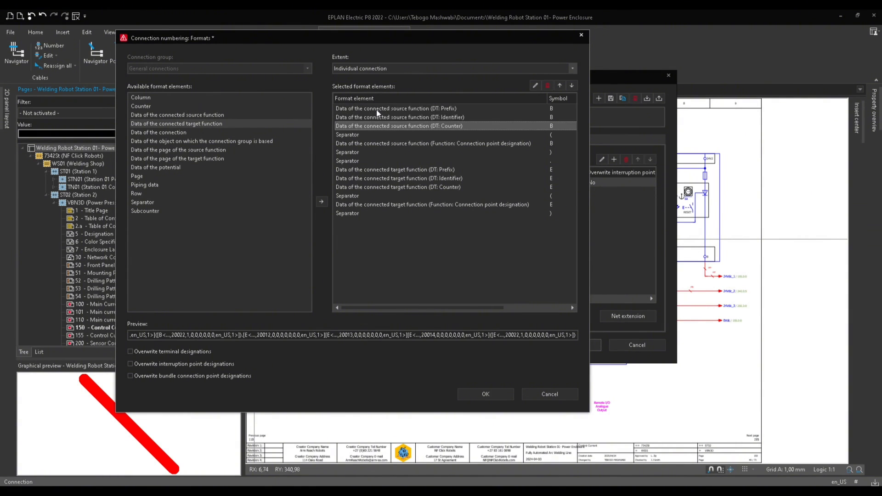
{"action": "key", "text": "Down"}
{"action": "key", "text": "Down"}
{"action": "key", "text": "Down"}
{"action": "key", "text": "Down"}
{"action": "key", "text": "Down"}
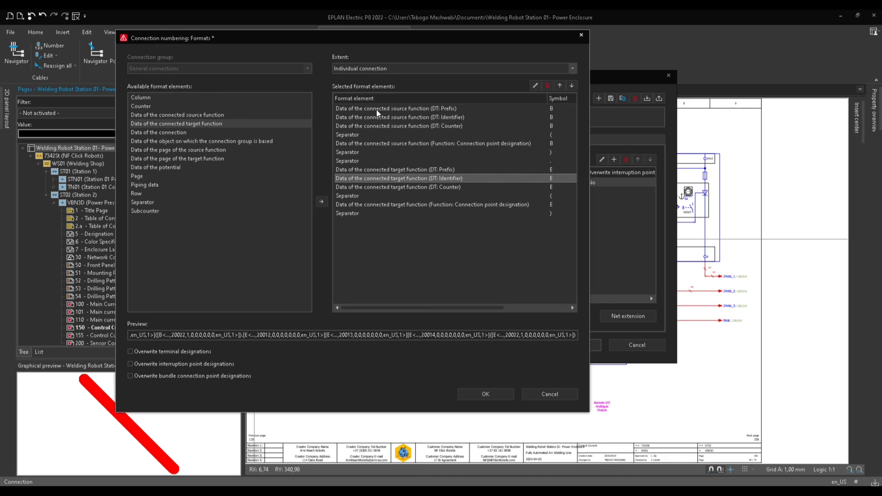
{"action": "key", "text": "Down"}
{"action": "key", "text": "Down"}
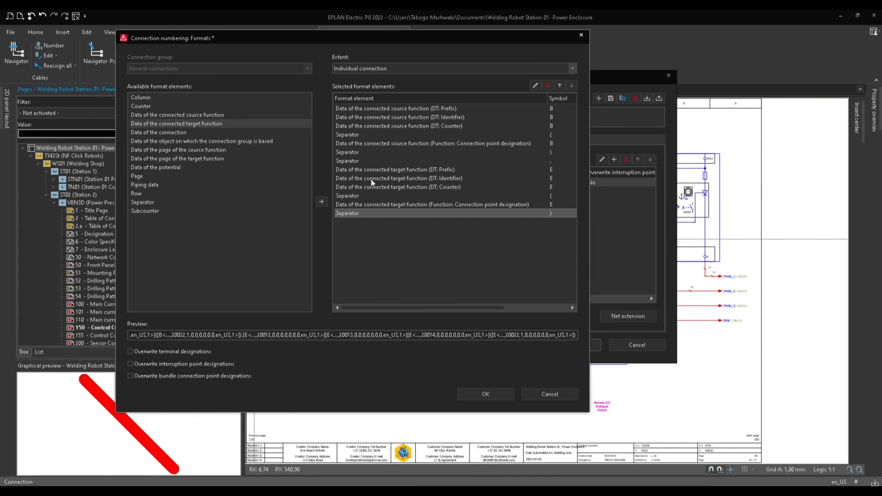
Keep the extent as Individual connection and confirm the connection numbering formats.
{"action": "left_click", "coordinate": [381, 69]}
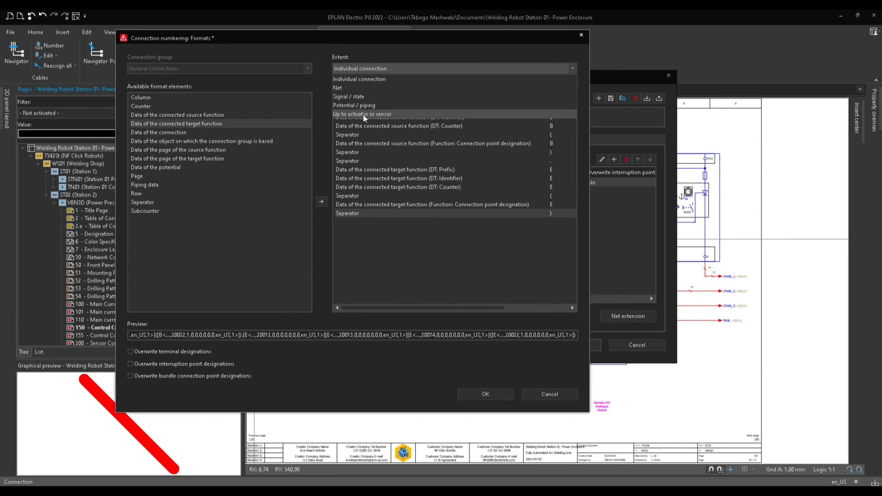
{"action": "left_click", "coordinate": [351, 79]}
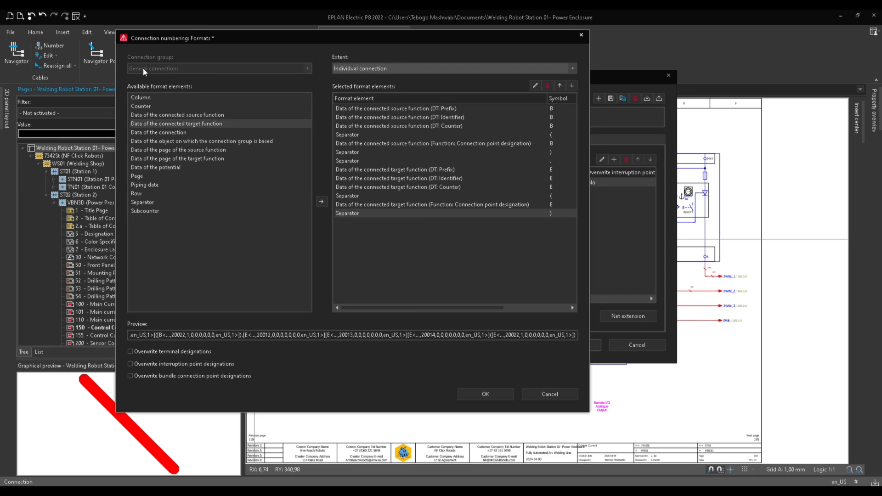
{"action": "left_click_drag", "start_coordinate": [199, 38], "coordinate": [465, 136]}
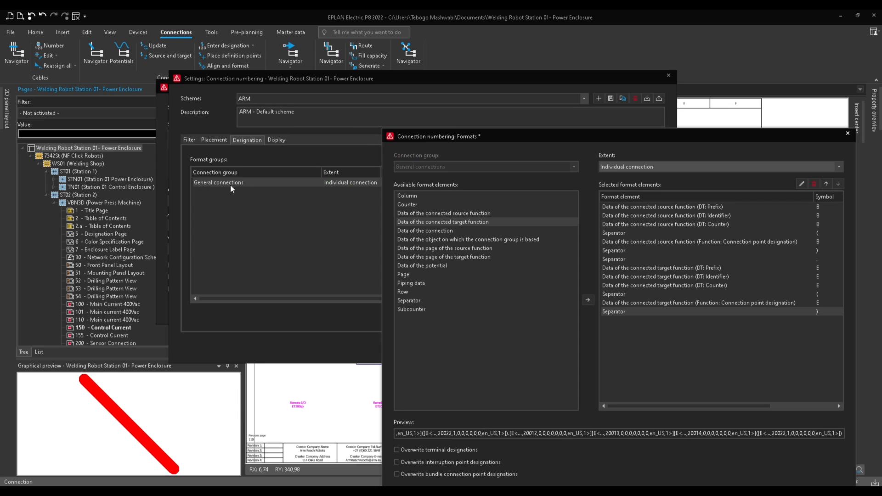
{"action": "left_click_drag", "start_coordinate": [438, 135], "coordinate": [193, 30]}
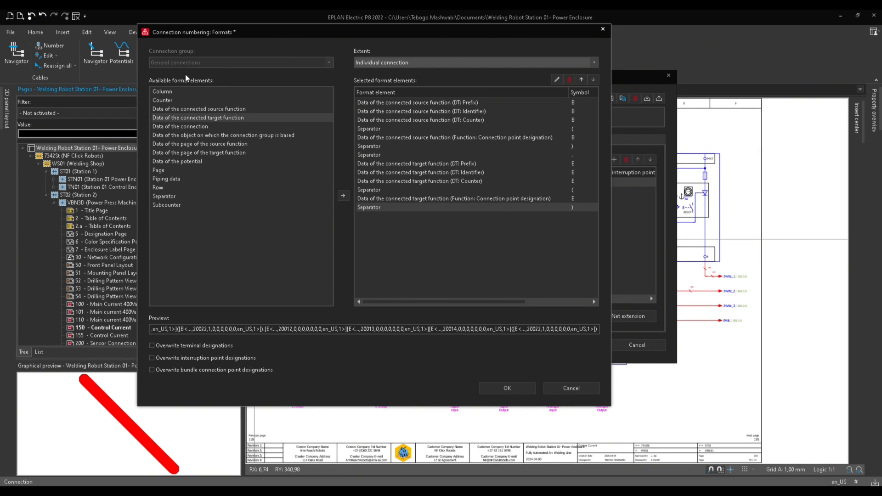
{"action": "left_click", "coordinate": [507, 389]}
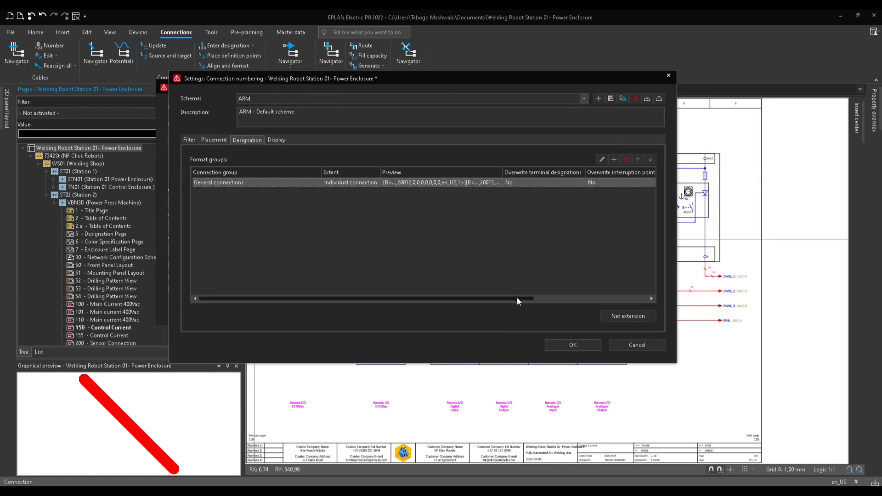
Set the designation display distances to 2 mm horizontally and vertically, font size to 1 mm, and save the scheme settings.
{"action": "left_click_drag", "start_coordinate": [516, 298], "coordinate": [636, 308]}
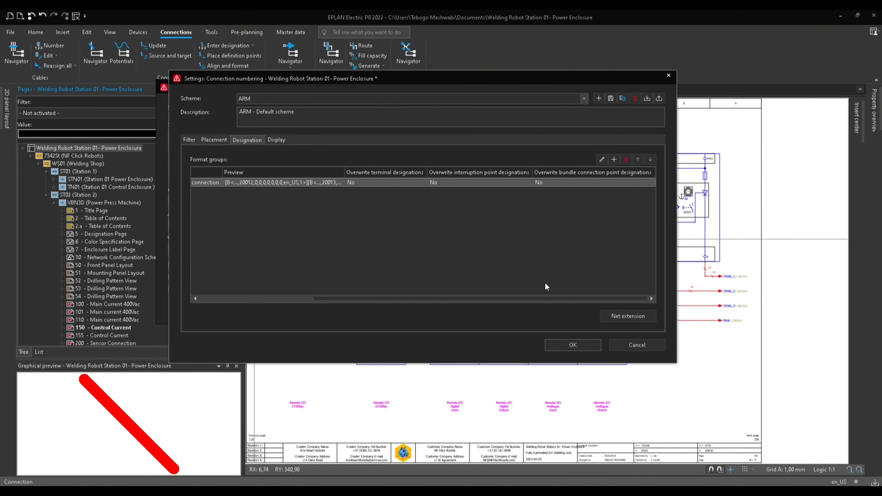
{"action": "left_click_drag", "start_coordinate": [537, 296], "coordinate": [387, 289]}
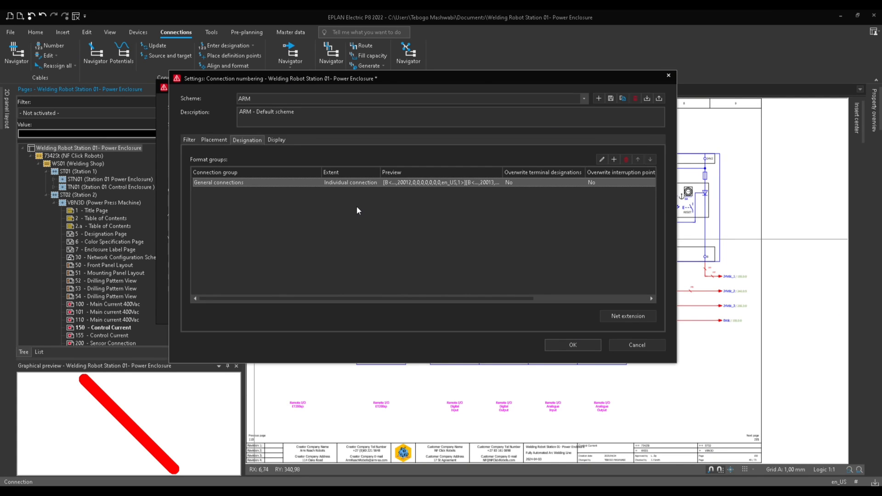
{"action": "left_click", "coordinate": [277, 140]}
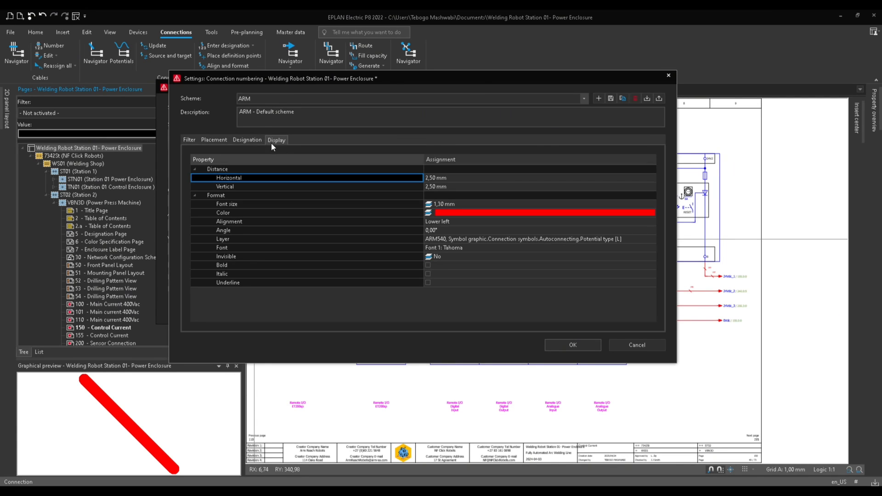
{"action": "left_click", "coordinate": [451, 177]}
{"action": "type", "text": "2"}
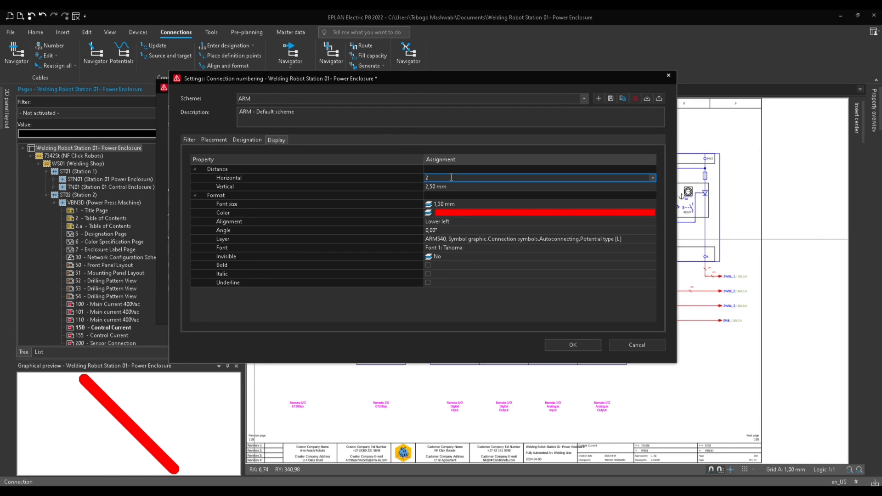
{"action": "left_click", "coordinate": [435, 185]}
{"action": "type", "text": "2"}
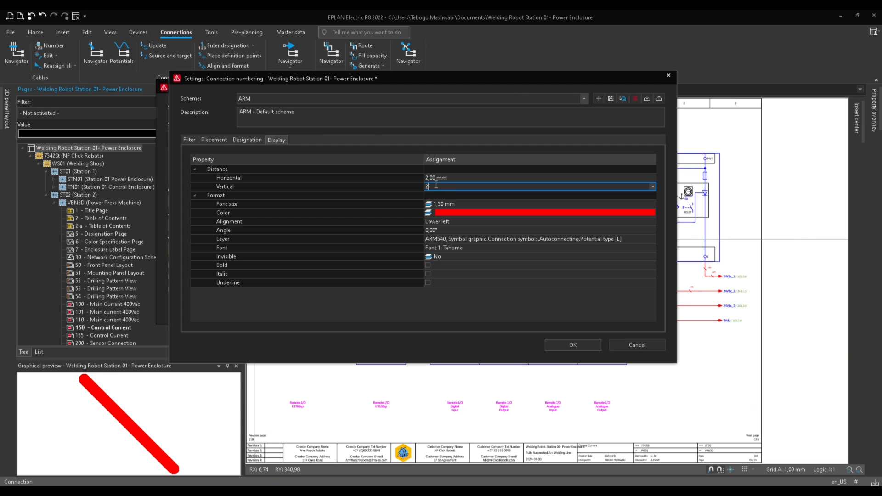
{"action": "left_click", "coordinate": [456, 203]}
{"action": "type", "text": "1"}
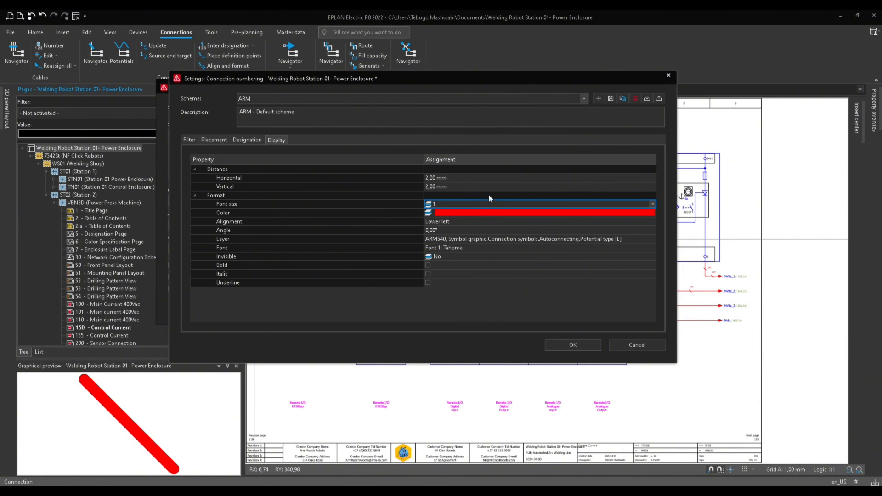
{"action": "left_click", "coordinate": [478, 184]}
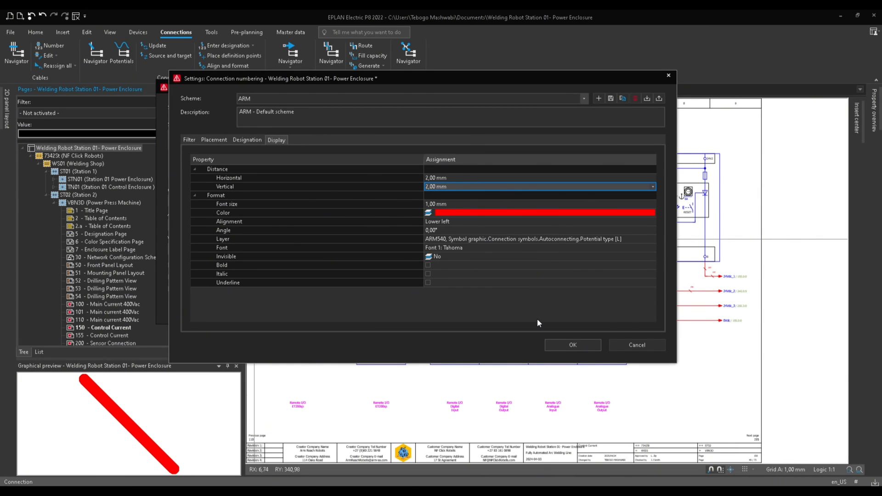
{"action": "left_click", "coordinate": [260, 139]}
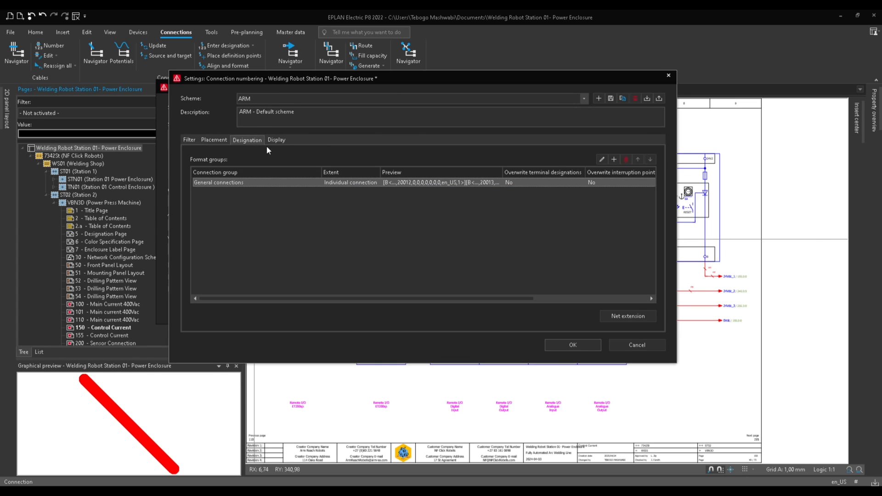
{"action": "left_click", "coordinate": [572, 346]}
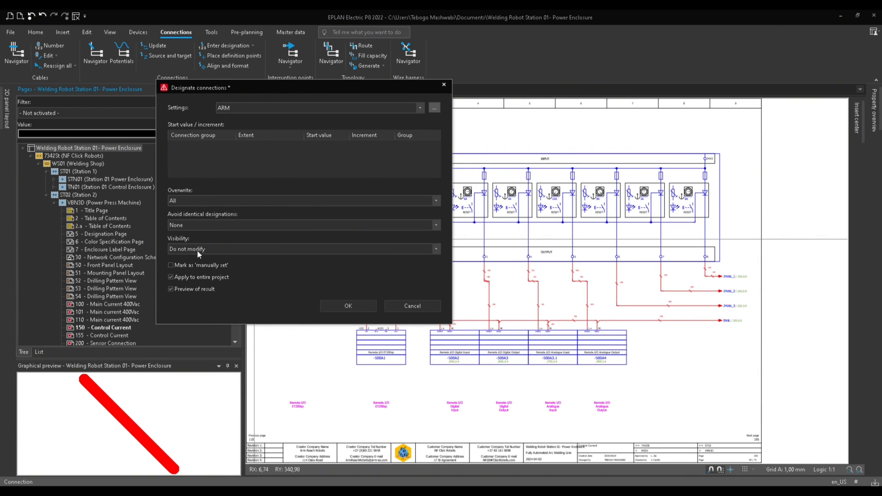
Start designating connections with the ARM settings, leaving visibility as Do not modify.
{"action": "left_click", "coordinate": [437, 249]}
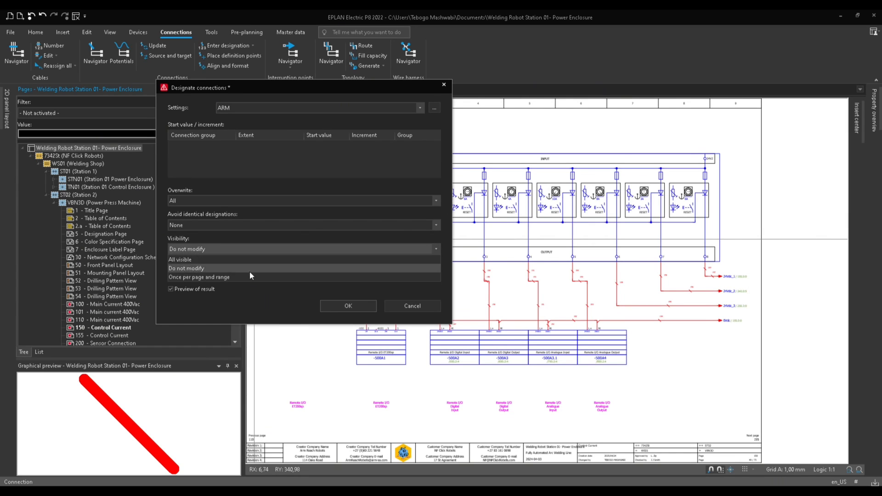
{"action": "left_click", "coordinate": [259, 299]}
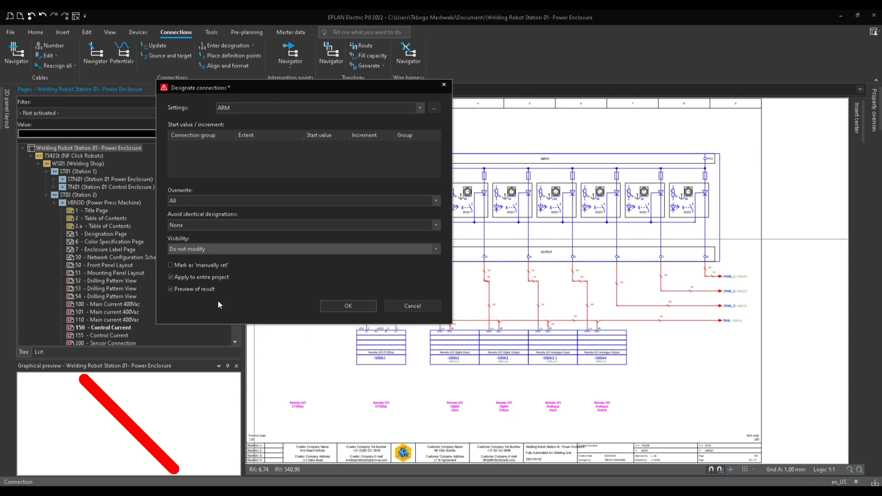
{"action": "left_click", "coordinate": [335, 306]}
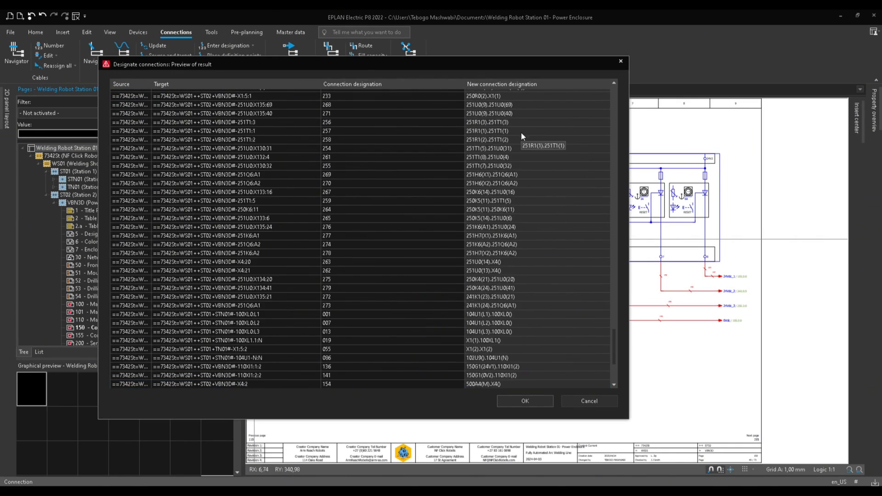
Review the new connection designations in the result preview and apply them.
{"action": "scroll", "coordinate": [516, 147], "scroll_direction": "up", "scroll_amount": 15}
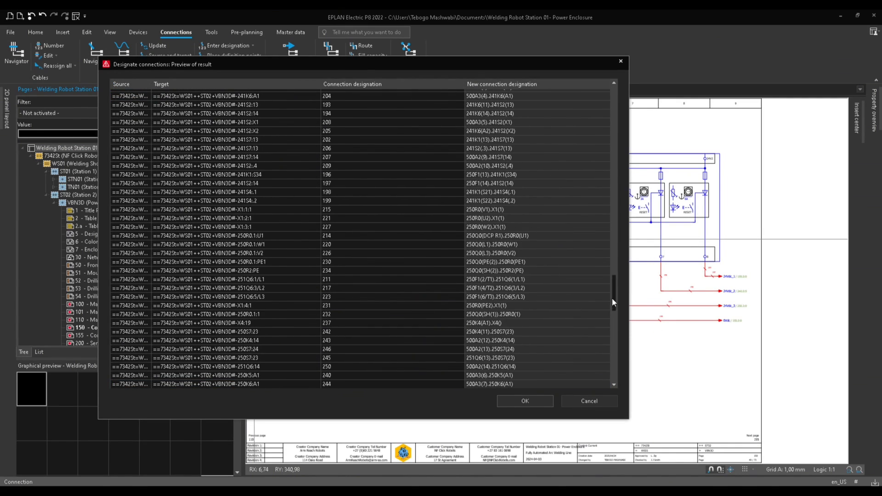
{"action": "left_click_drag", "start_coordinate": [612, 299], "coordinate": [611, 266]}
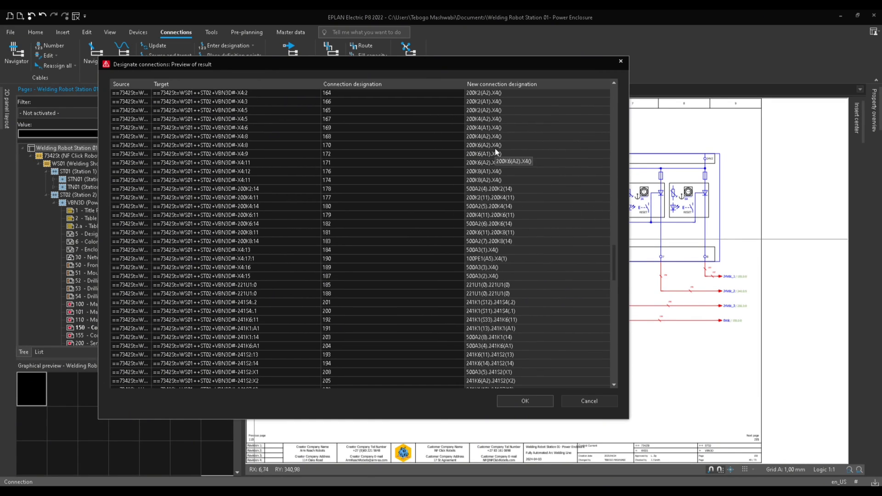
{"action": "scroll", "coordinate": [495, 333], "scroll_direction": "down", "scroll_amount": 8}
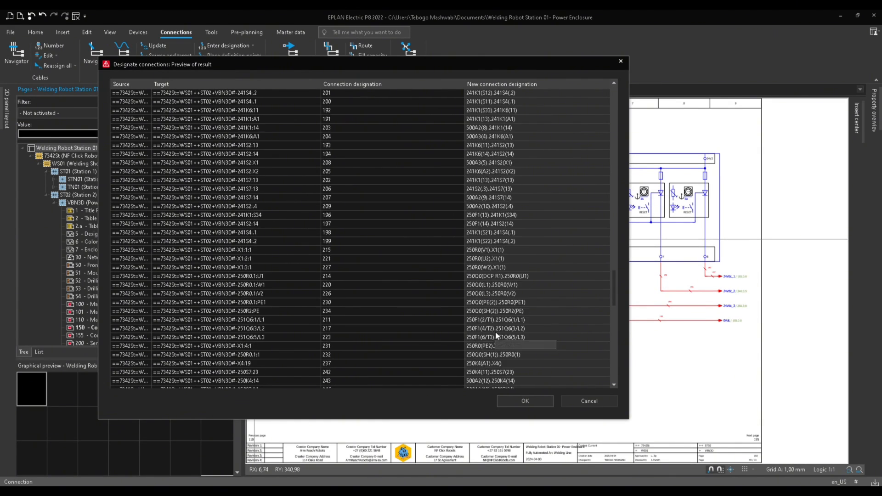
{"action": "scroll", "coordinate": [514, 287], "scroll_direction": "down", "scroll_amount": 9}
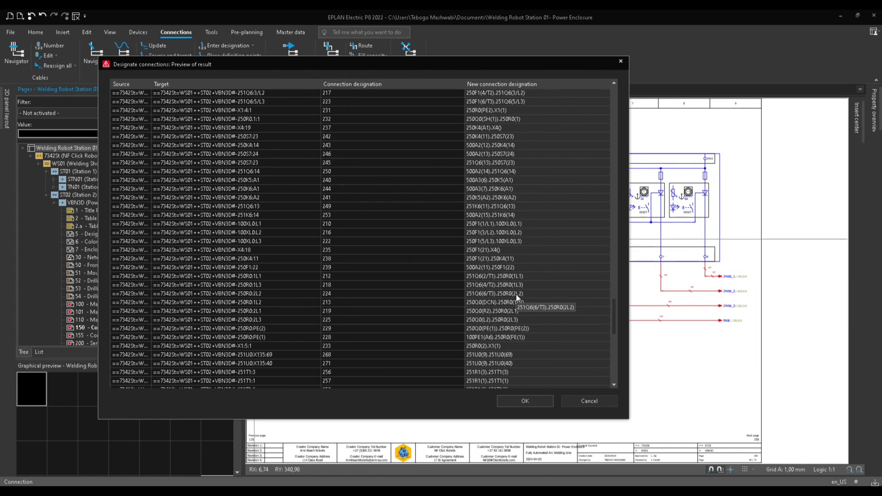
{"action": "left_click", "coordinate": [495, 209]}
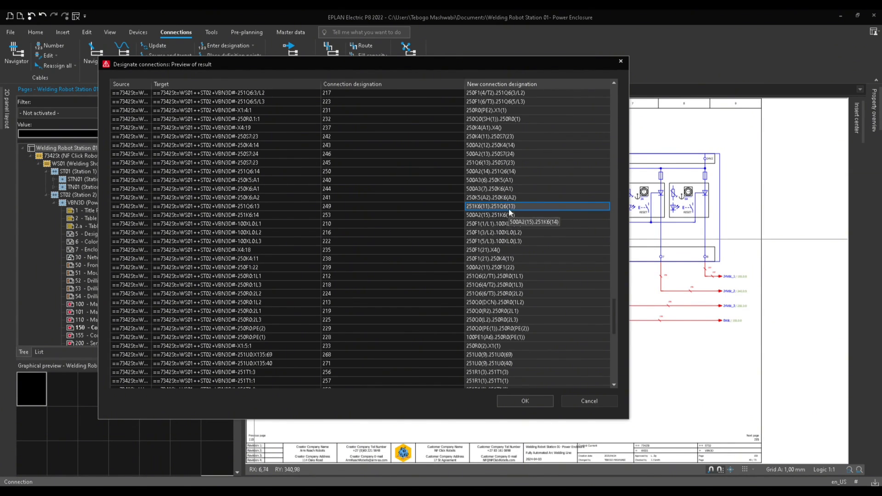
{"action": "scroll", "coordinate": [516, 319], "scroll_direction": "down", "scroll_amount": 4}
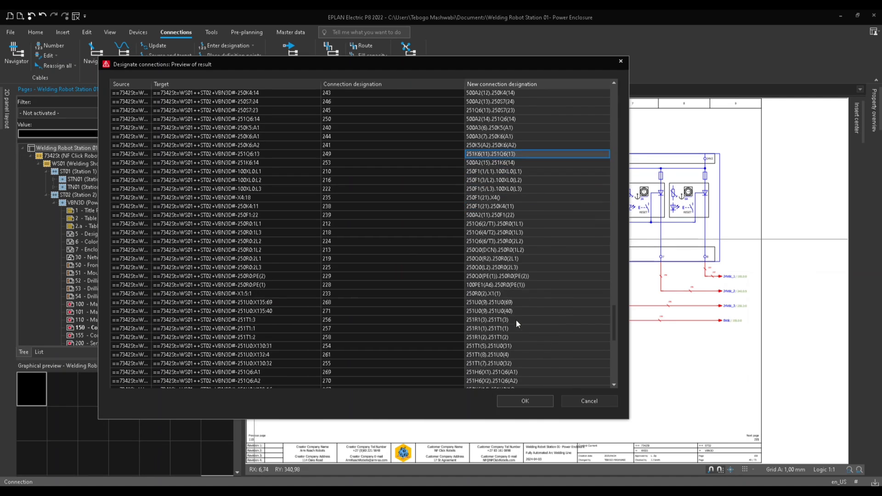
{"action": "left_click", "coordinate": [518, 401]}
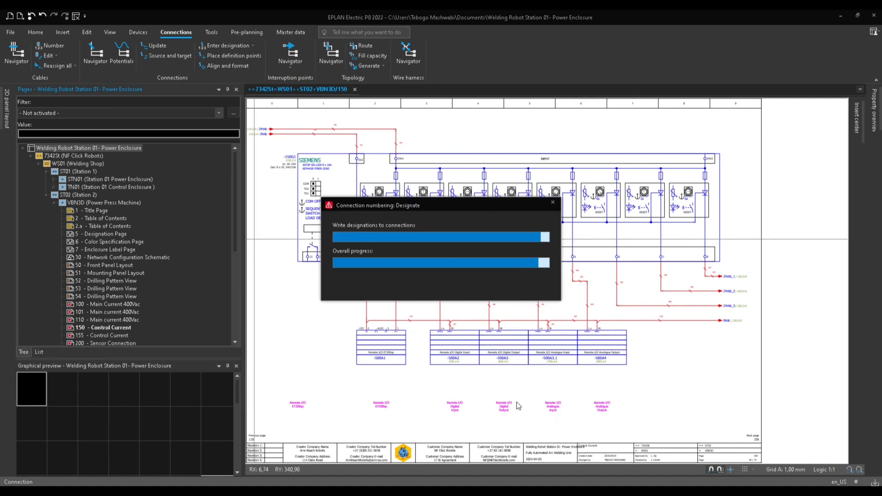
Inspect the new connection designations on the control current schematic page.
{"action": "scroll", "coordinate": [500, 282], "scroll_direction": "up", "scroll_amount": 5}
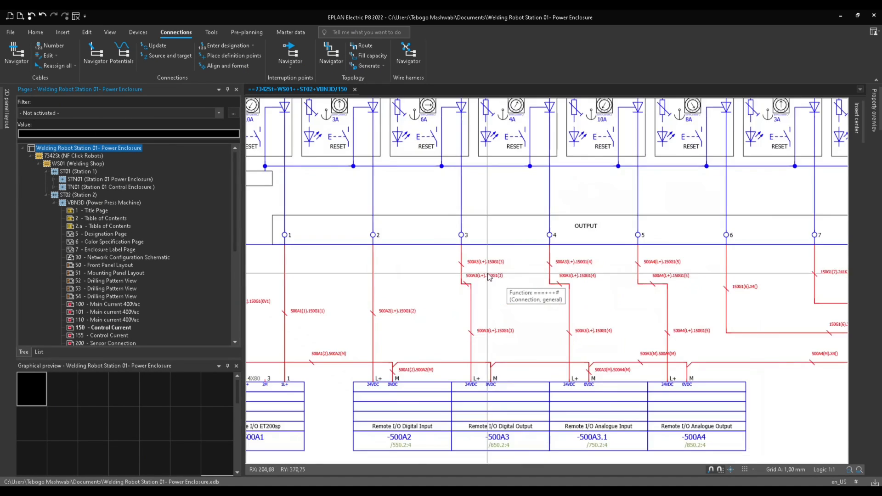
{"action": "scroll", "coordinate": [492, 277], "scroll_direction": "down", "scroll_amount": 1}
{"action": "middle_click_drag", "start_coordinate": [493, 340], "coordinate": [484, 281]}
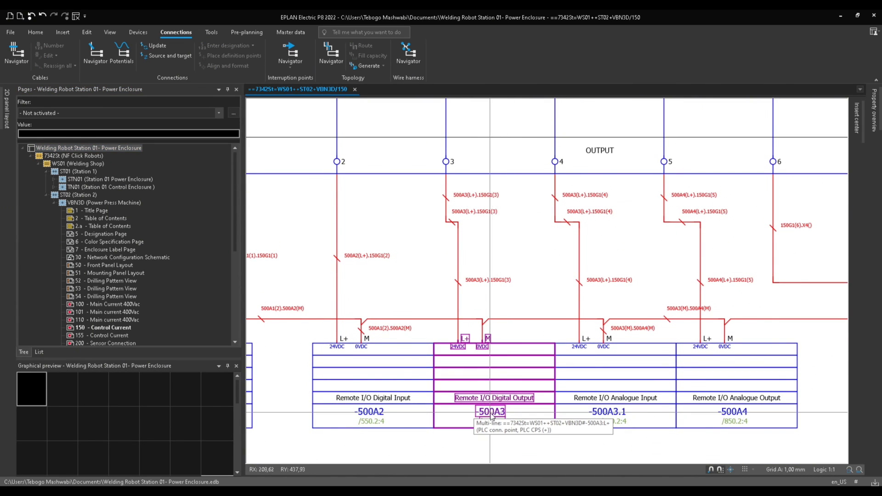
{"action": "left_click", "coordinate": [476, 282]}
{"action": "scroll", "coordinate": [476, 287], "scroll_direction": "up", "scroll_amount": 2}
{"action": "scroll", "coordinate": [476, 291], "scroll_direction": "up", "scroll_amount": 1}
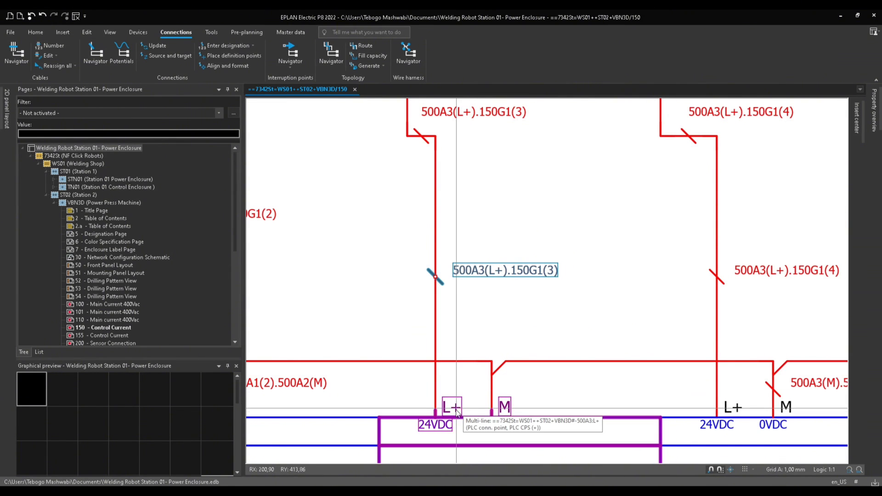
{"action": "left_click", "coordinate": [512, 287]}
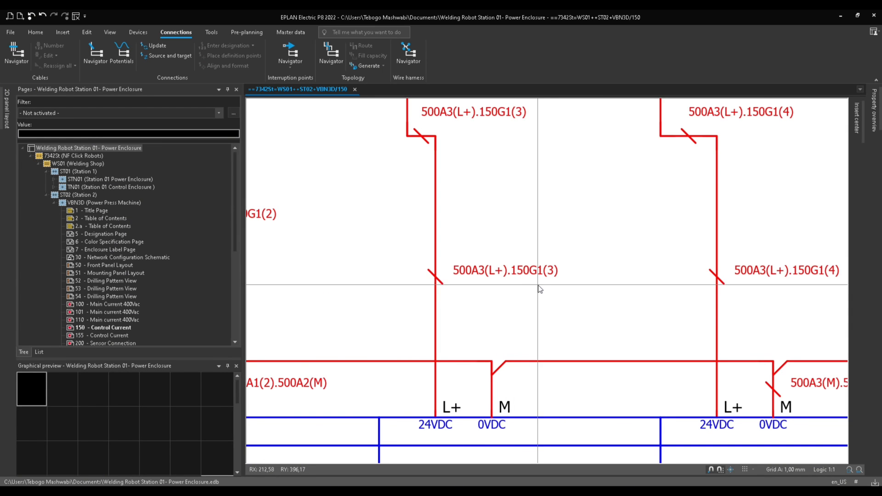
{"action": "scroll", "coordinate": [540, 289], "scroll_direction": "down", "scroll_amount": 4}
{"action": "middle_click_drag", "start_coordinate": [541, 291], "coordinate": [627, 345]}
{"action": "scroll", "coordinate": [555, 280], "scroll_direction": "down", "scroll_amount": 2}
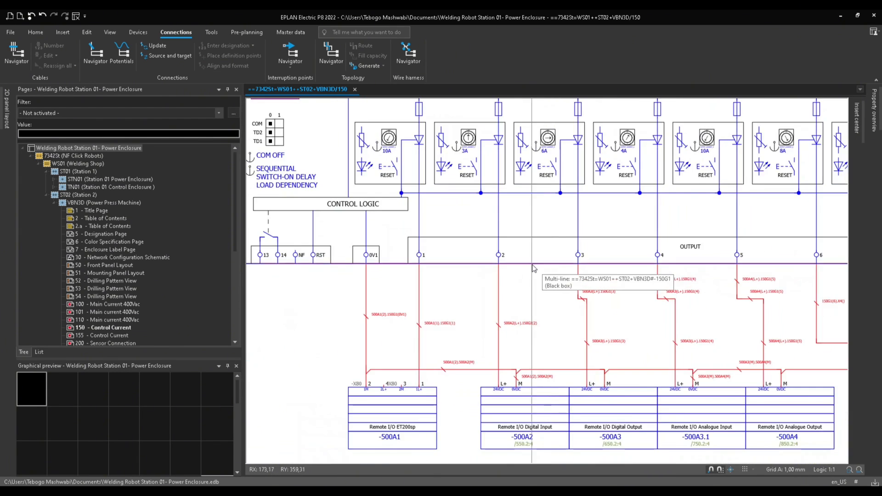
{"action": "left_click", "coordinate": [526, 264]}
{"action": "scroll", "coordinate": [522, 265], "scroll_direction": "down", "scroll_amount": 2}
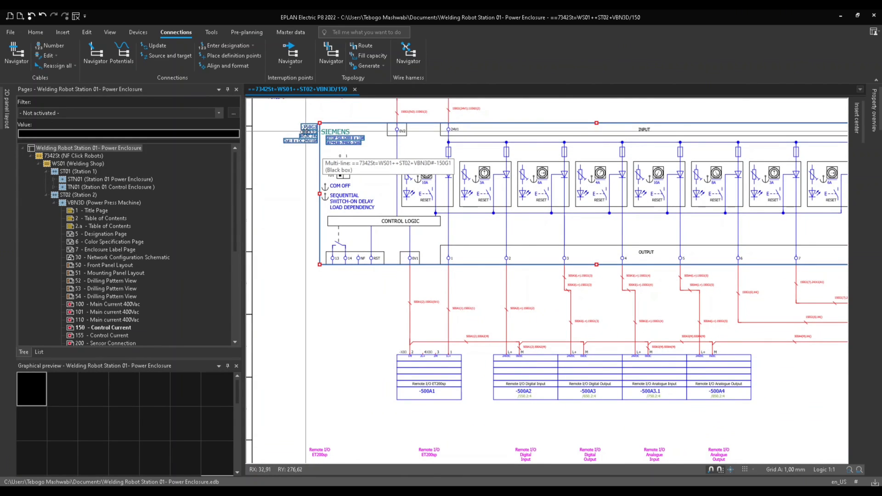
{"action": "scroll", "coordinate": [308, 126], "scroll_direction": "up", "scroll_amount": 2}
{"action": "scroll", "coordinate": [307, 126], "scroll_direction": "up", "scroll_amount": 3}
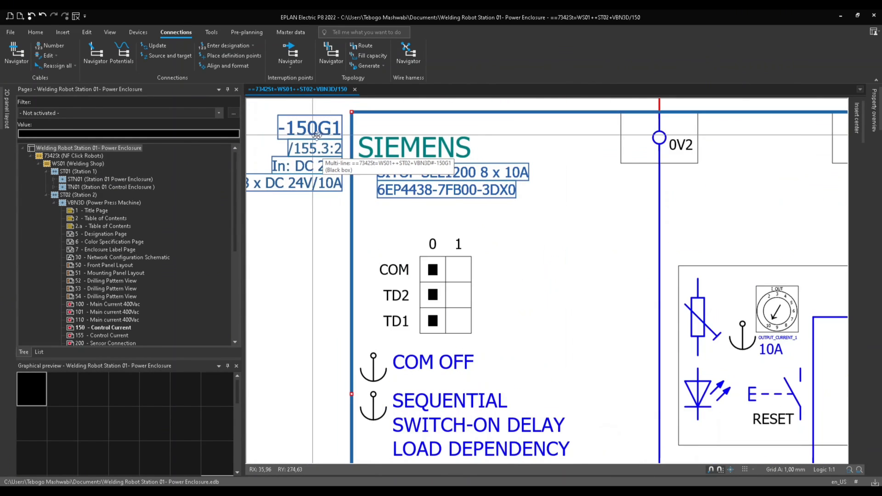
{"action": "scroll", "coordinate": [308, 131], "scroll_direction": "down", "scroll_amount": 3}
{"action": "scroll", "coordinate": [307, 131], "scroll_direction": "up", "scroll_amount": 1}
{"action": "scroll", "coordinate": [671, 425], "scroll_direction": "down", "scroll_amount": 3}
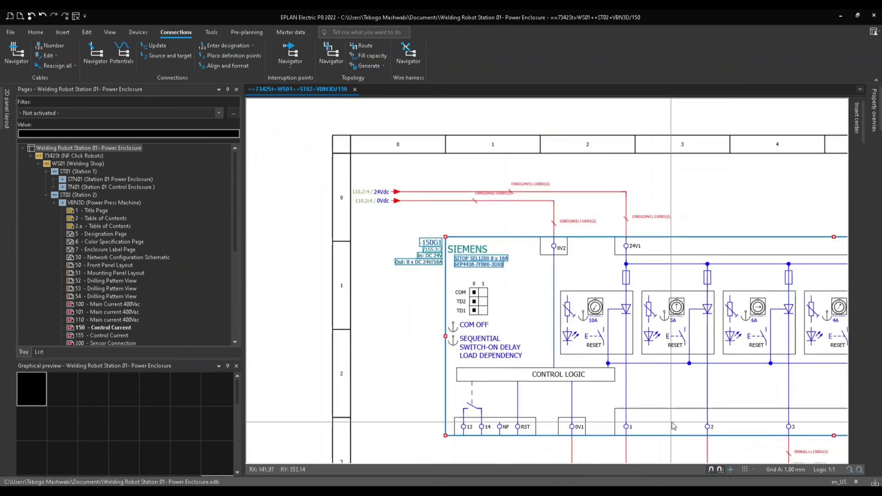
Inspect the new connection designations along the output terminal wires of the control current page.
{"action": "middle_click_drag", "start_coordinate": [673, 405], "coordinate": [416, 204]}
{"action": "scroll", "coordinate": [494, 262], "scroll_direction": "up", "scroll_amount": 3}
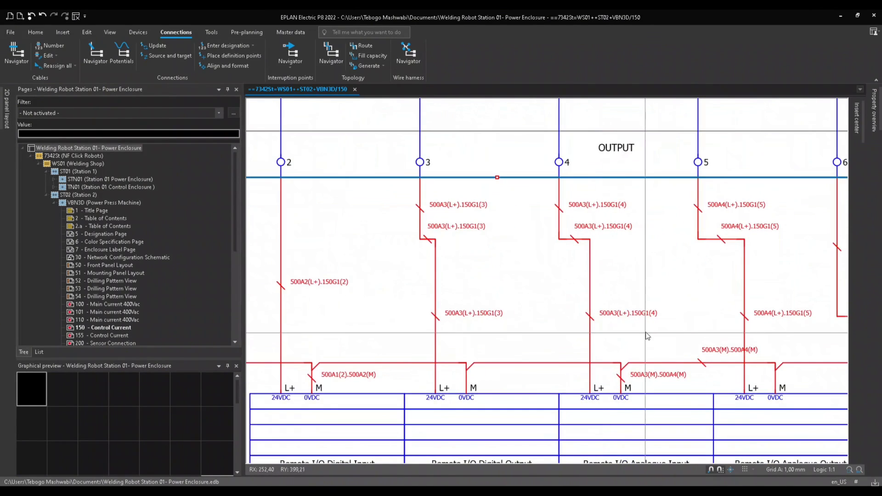
{"action": "scroll", "coordinate": [520, 317], "scroll_direction": "up", "scroll_amount": 2}
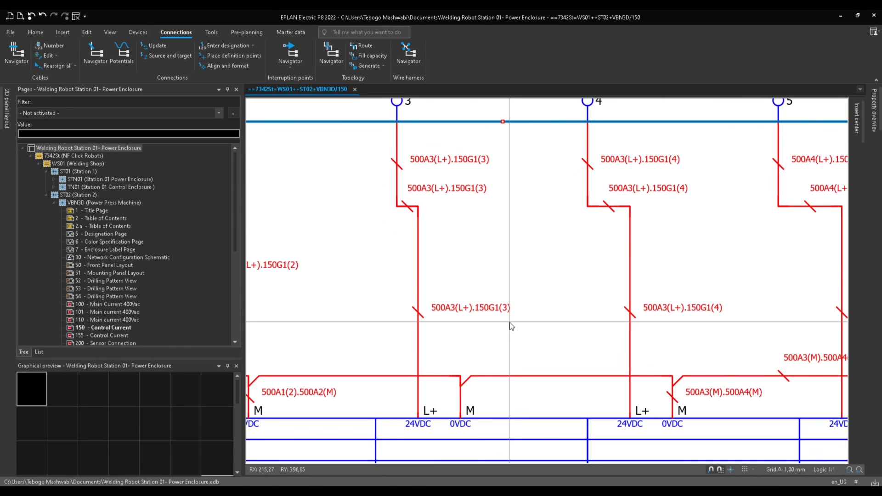
{"action": "scroll", "coordinate": [519, 251], "scroll_direction": "down", "scroll_amount": 1}
{"action": "middle_click_drag", "start_coordinate": [490, 229], "coordinate": [471, 302]}
{"action": "left_click", "coordinate": [400, 196]}
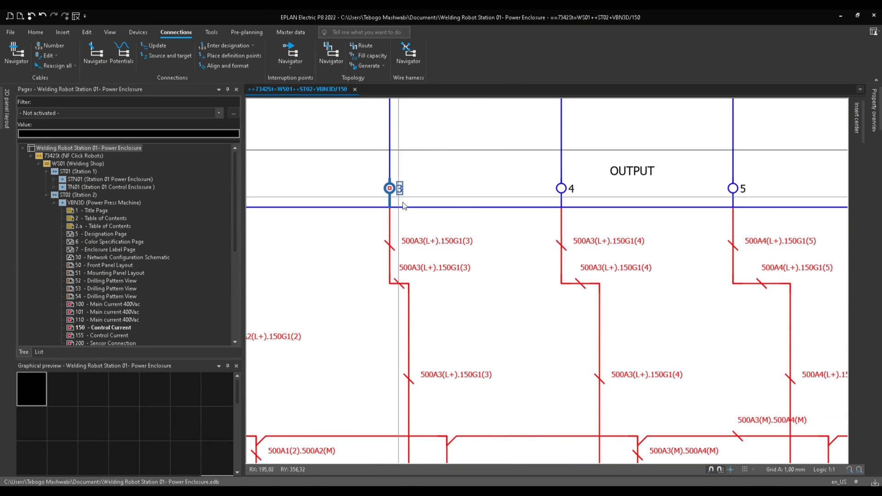
{"action": "left_click", "coordinate": [563, 188]}
{"action": "middle_click_drag", "start_coordinate": [693, 217], "coordinate": [528, 193]}
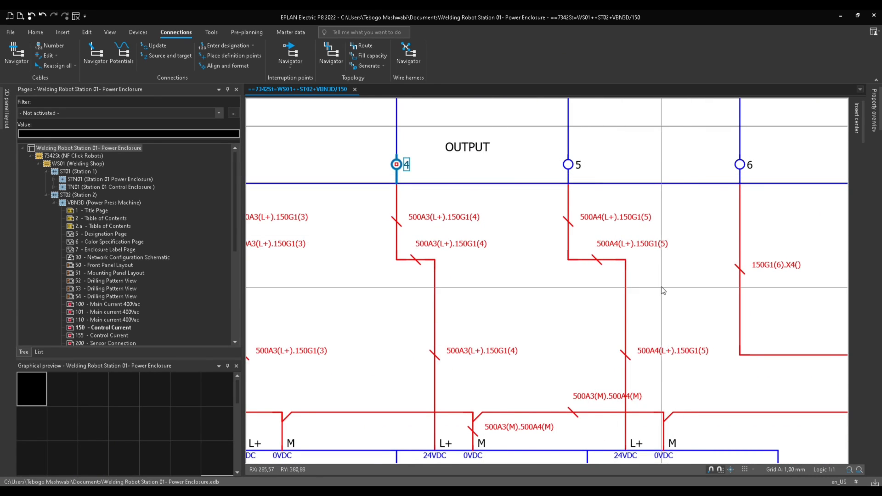
{"action": "scroll", "coordinate": [679, 285], "scroll_direction": "down", "scroll_amount": 1}
{"action": "scroll", "coordinate": [503, 257], "scroll_direction": "up", "scroll_amount": 1}
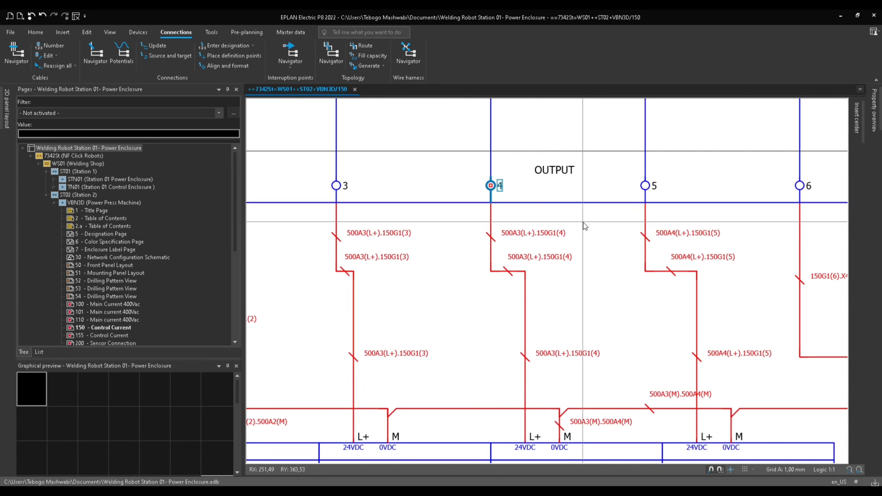
{"action": "left_click", "coordinate": [491, 232]}
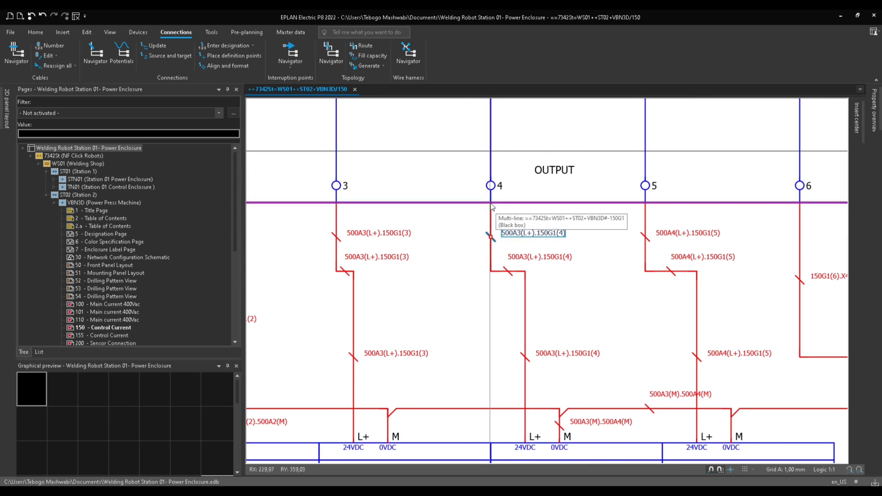
{"action": "left_click", "coordinate": [507, 271]}
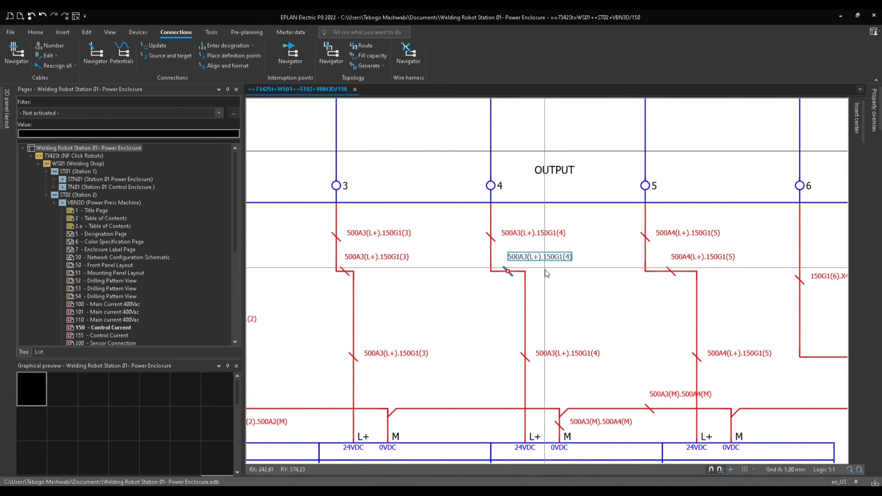
{"action": "left_click", "coordinate": [550, 356]}
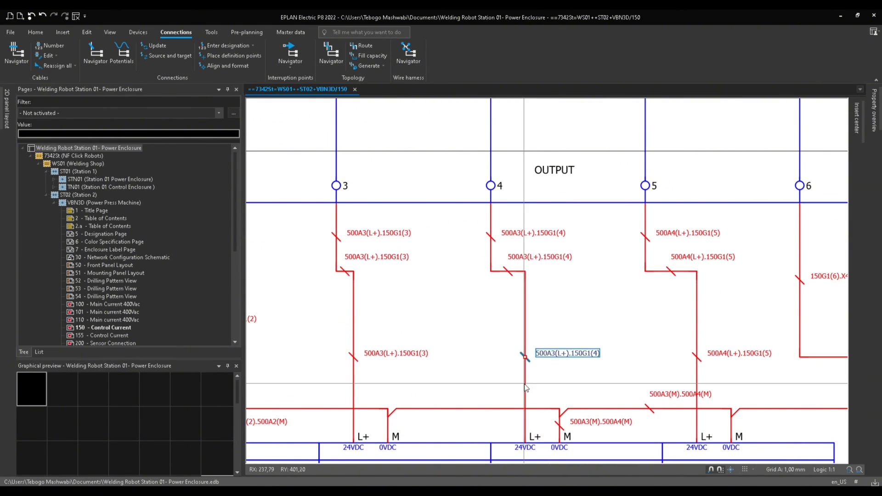
{"action": "scroll", "coordinate": [533, 373], "scroll_direction": "down", "scroll_amount": 4}
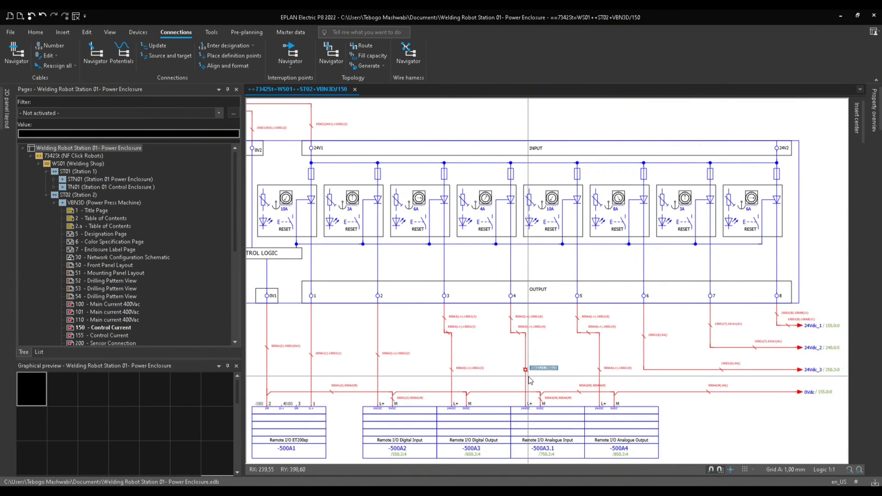
{"action": "scroll", "coordinate": [541, 297], "scroll_direction": "up", "scroll_amount": 3}
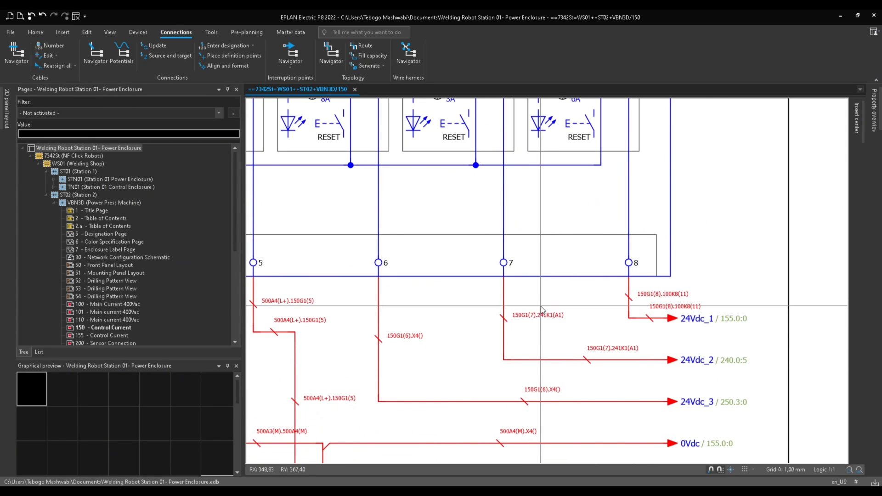
Delete the connection designation on the wire leaving output terminal 5.
{"action": "left_click", "coordinate": [588, 358]}
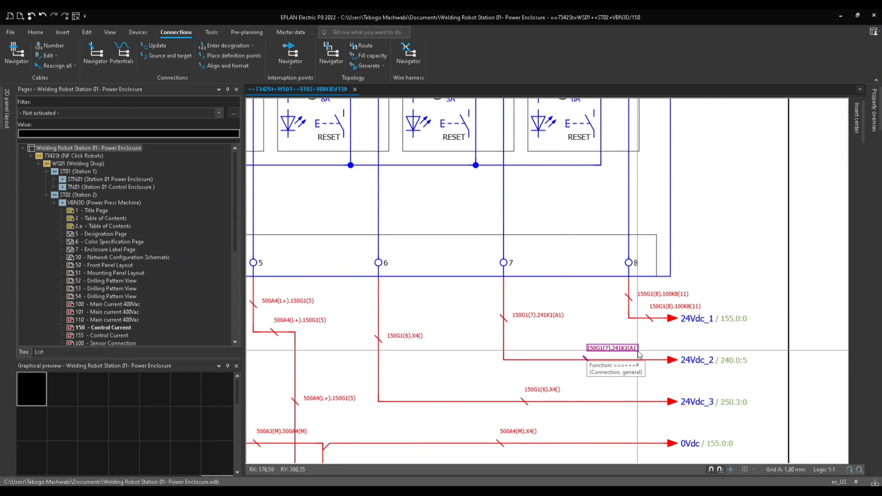
{"action": "left_click", "coordinate": [551, 316]}
{"action": "left_click", "coordinate": [586, 335]}
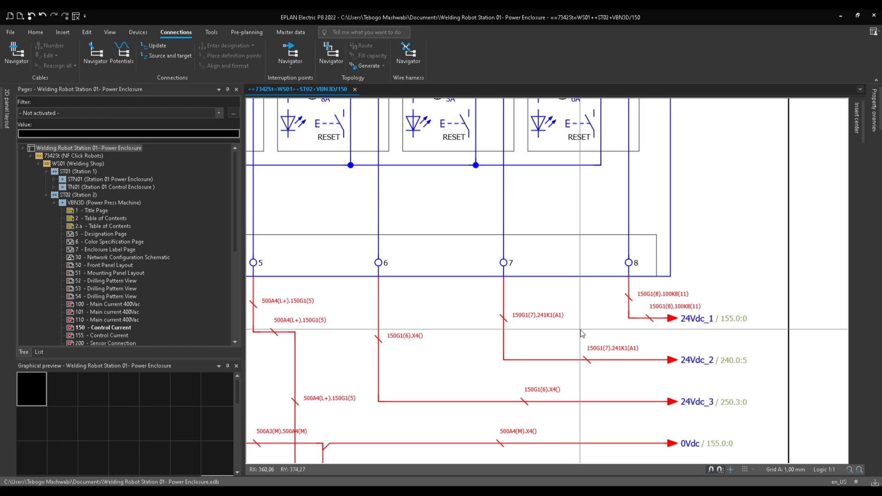
{"action": "scroll", "coordinate": [527, 345], "scroll_direction": "down", "scroll_amount": 3}
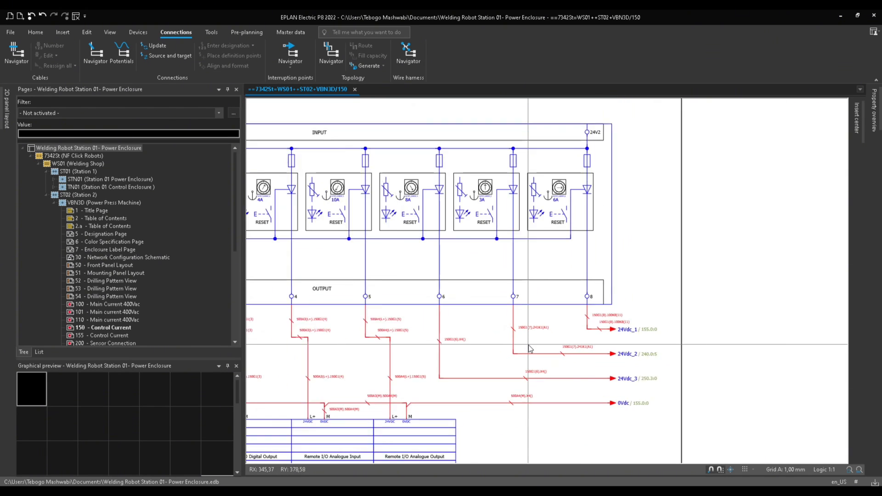
{"action": "middle_click_drag", "start_coordinate": [464, 343], "coordinate": [569, 330]}
{"action": "scroll", "coordinate": [532, 327], "scroll_direction": "up", "scroll_amount": 2}
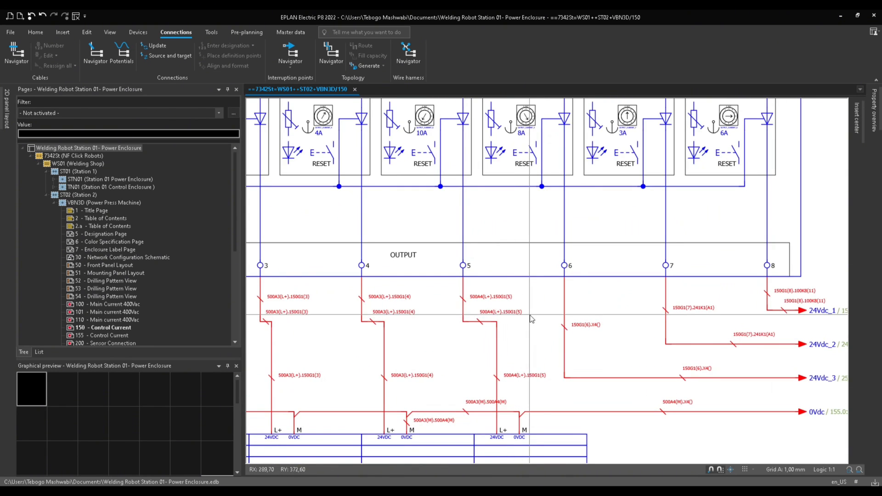
{"action": "left_click_drag", "start_coordinate": [532, 311], "coordinate": [490, 322]}
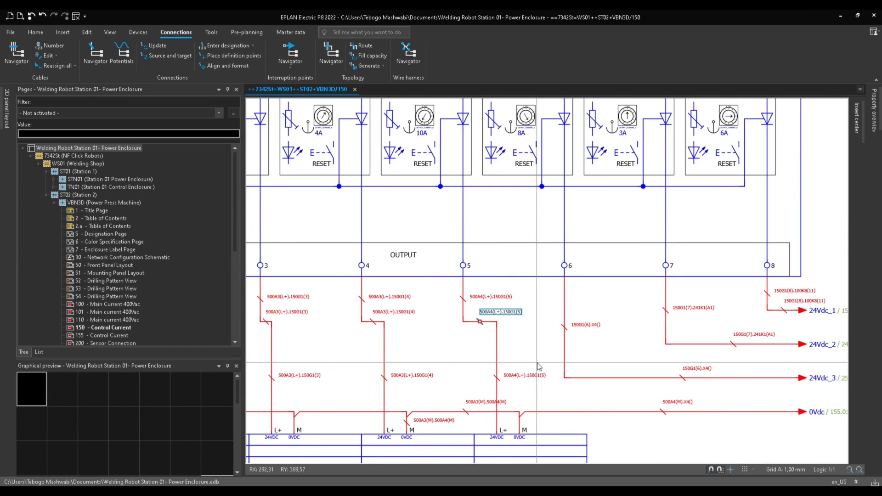
{"action": "key", "text": "Delete"}
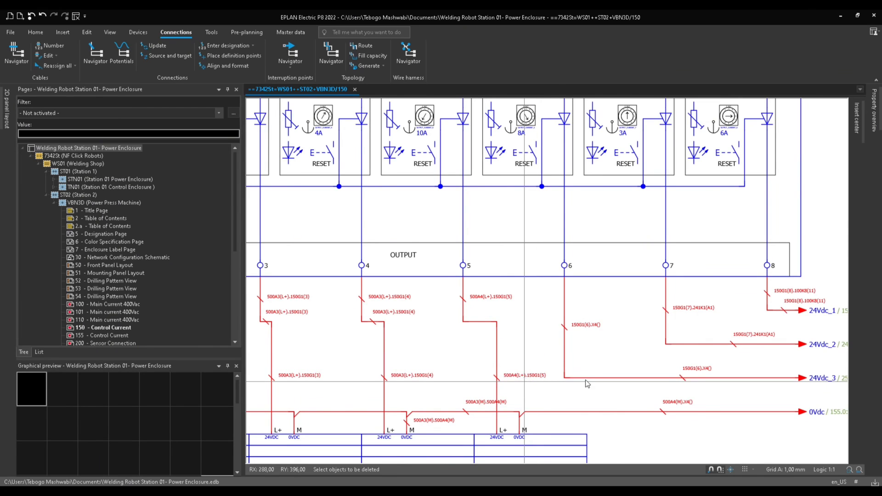
Delete the connection designations on the output 6 wire, the 24Vdc_1 line and the remote I/O wires.
{"action": "left_click", "coordinate": [692, 375]}
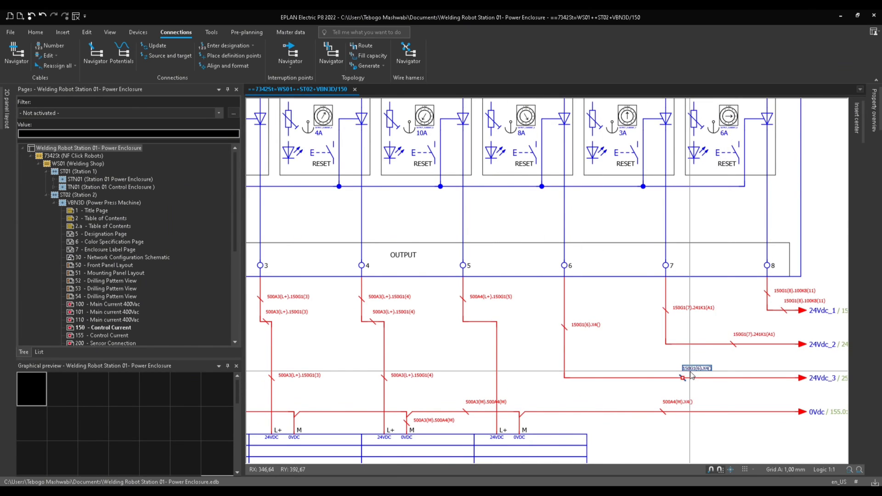
{"action": "key", "text": "Delete"}
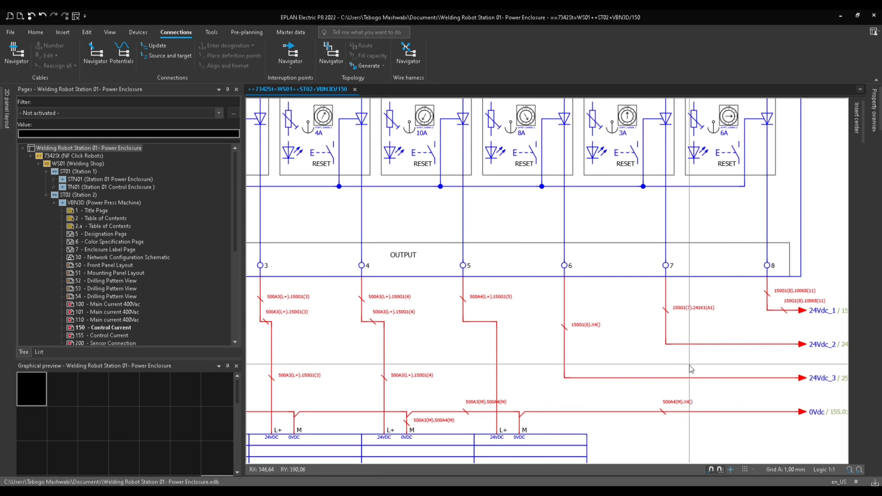
{"action": "scroll", "coordinate": [691, 365], "scroll_direction": "down", "scroll_amount": 1}
{"action": "left_click", "coordinate": [776, 314]}
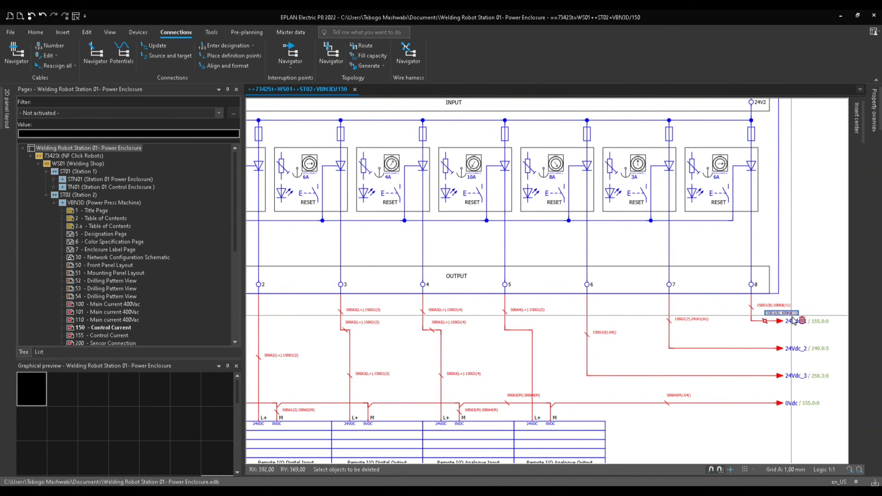
{"action": "key", "text": "Delete"}
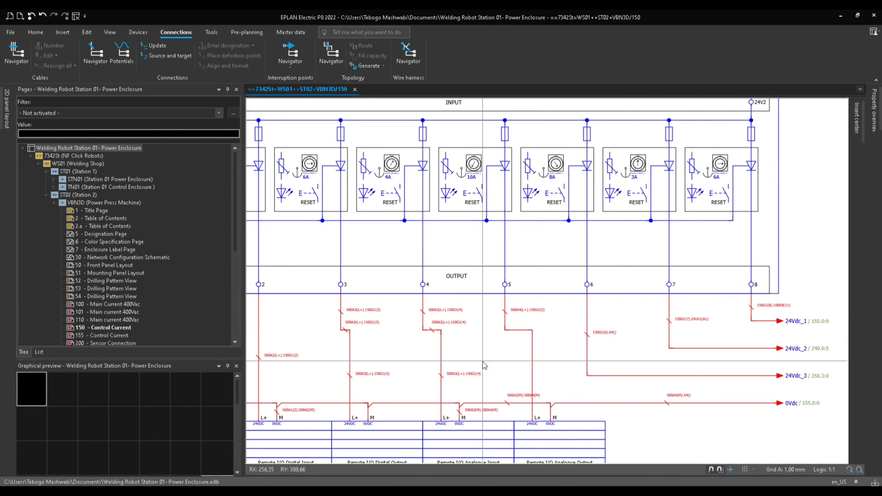
{"action": "left_click_drag", "start_coordinate": [417, 403], "coordinate": [379, 322]}
{"action": "key", "text": "Delete"}
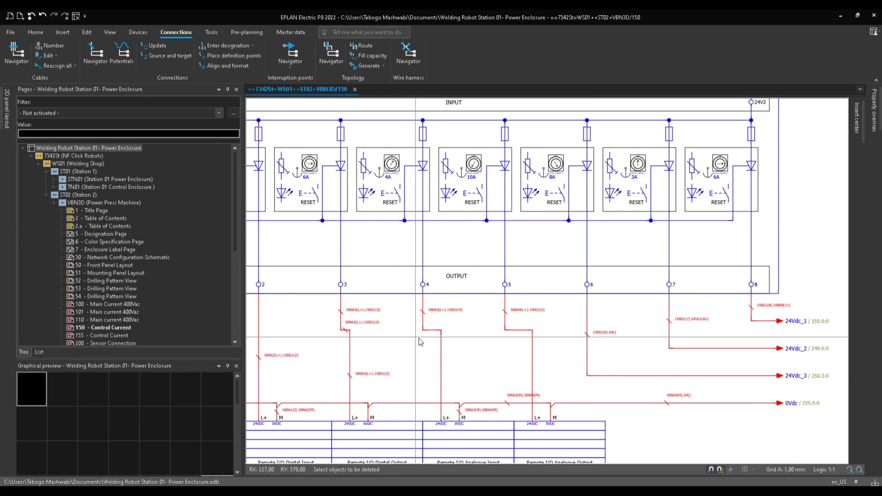
Select and delete the remaining connection designations on the wires below the controller.
{"action": "scroll", "coordinate": [412, 346], "scroll_direction": "down", "scroll_amount": 5}
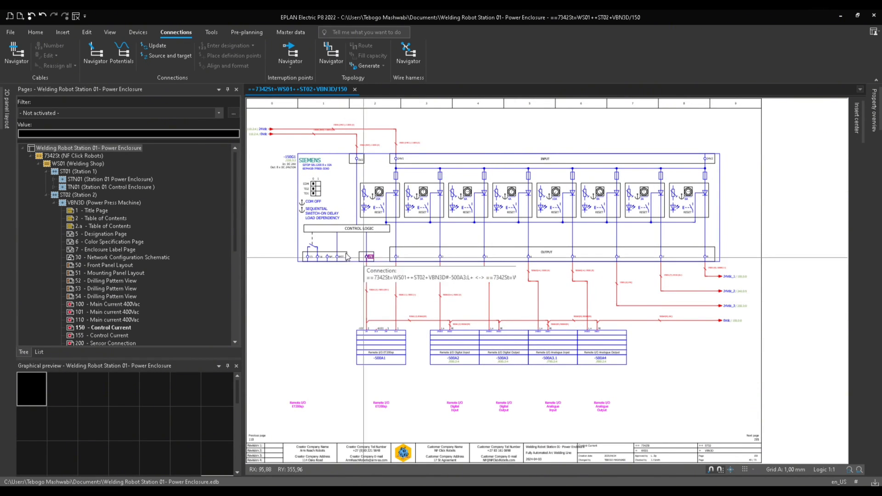
{"action": "left_click", "coordinate": [114, 149]}
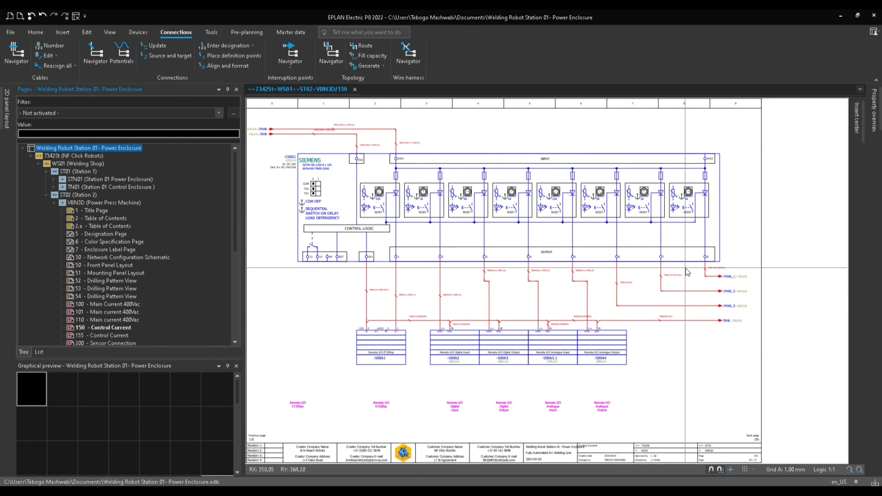
{"action": "left_click_drag", "start_coordinate": [687, 270], "coordinate": [368, 302]}
{"action": "key", "text": "Delete"}
{"action": "key", "text": "Delete"}
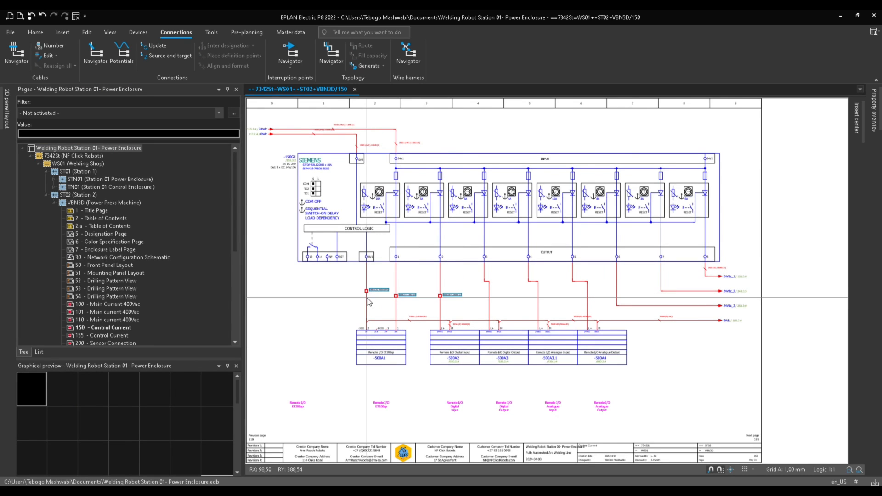
{"action": "key", "text": "Delete"}
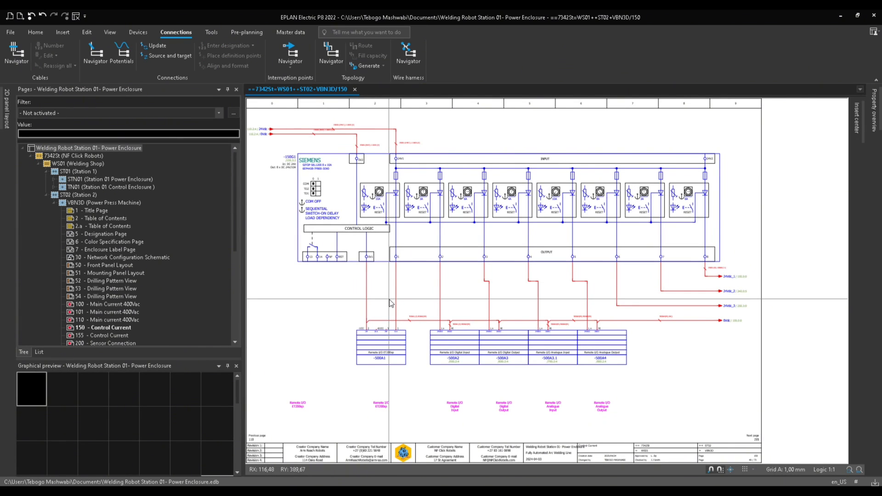
Delete connection designations and empty connection definition points for the entire project, retaining manually set numberings.
{"action": "left_click", "coordinate": [108, 150]}
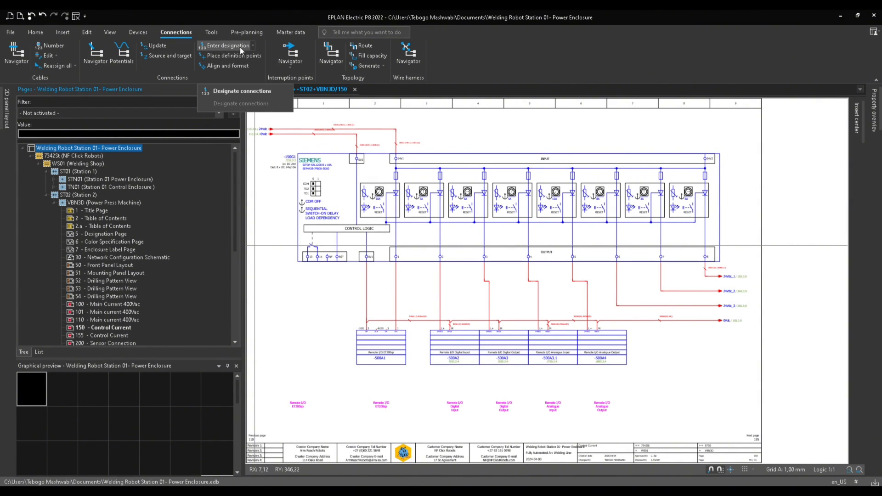
{"action": "left_click", "coordinate": [253, 46]}
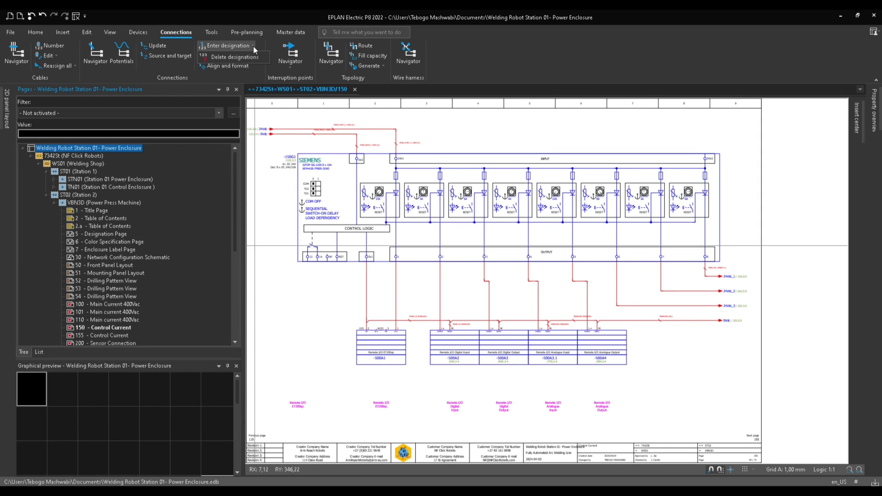
{"action": "left_click", "coordinate": [227, 58]}
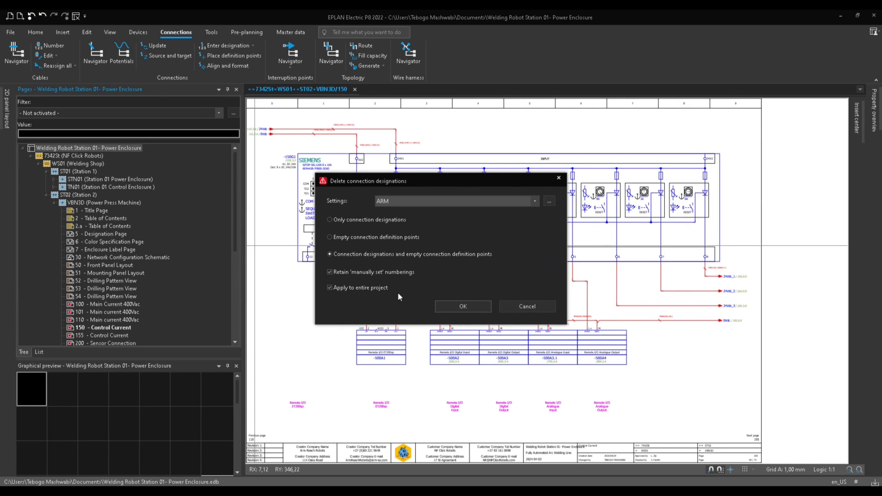
{"action": "left_click", "coordinate": [461, 306]}
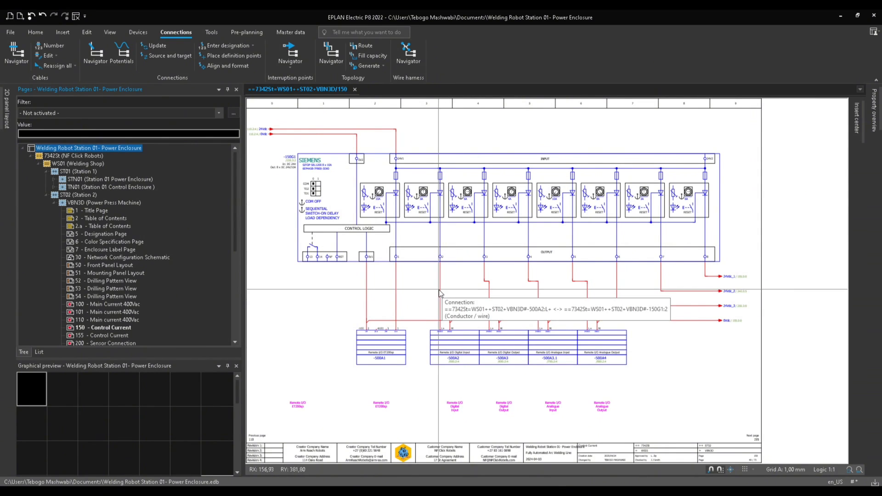
Place connection definition points across the entire project using the ARM settings.
{"action": "left_click", "coordinate": [428, 300]}
{"action": "left_click", "coordinate": [101, 150]}
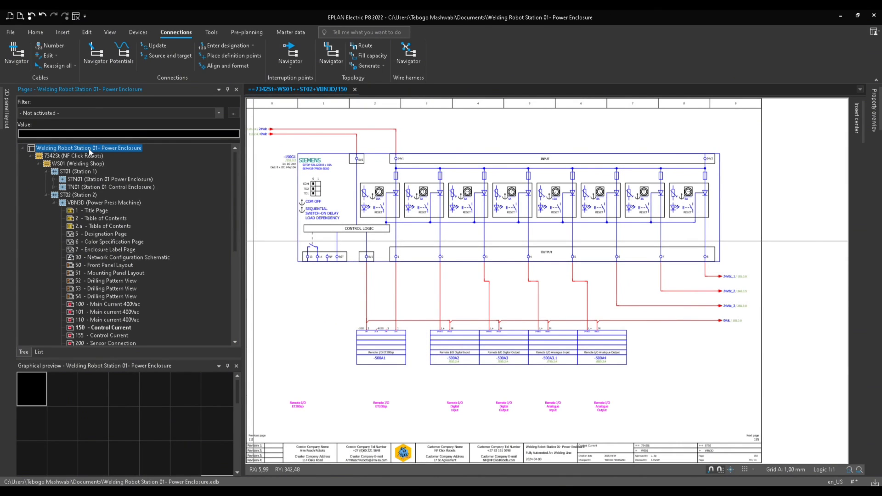
{"action": "left_click", "coordinate": [224, 57]}
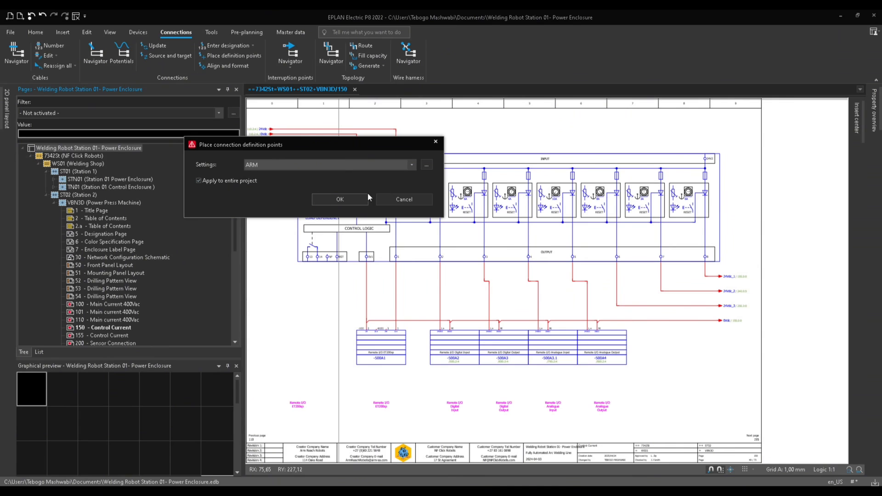
{"action": "left_click", "coordinate": [393, 199]}
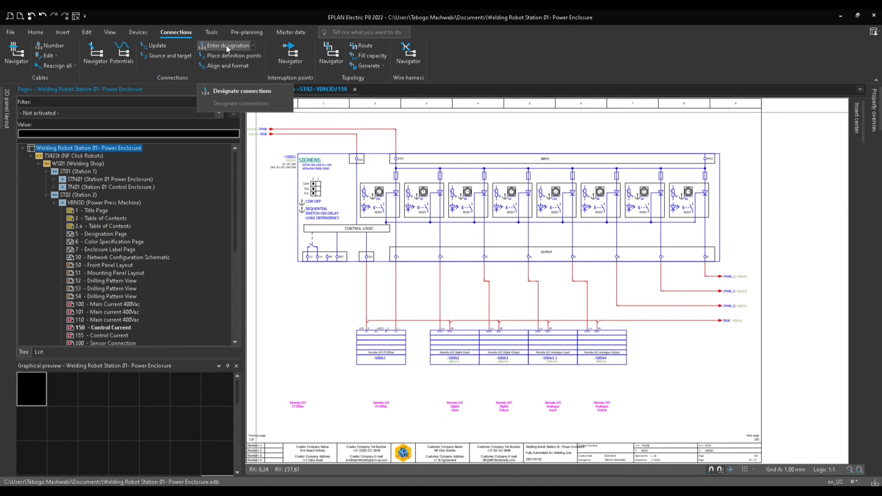
Change the ARM numbering scheme's definition point placement to once per connection, then preview and cancel the connection designation.
{"action": "left_click", "coordinate": [216, 45]}
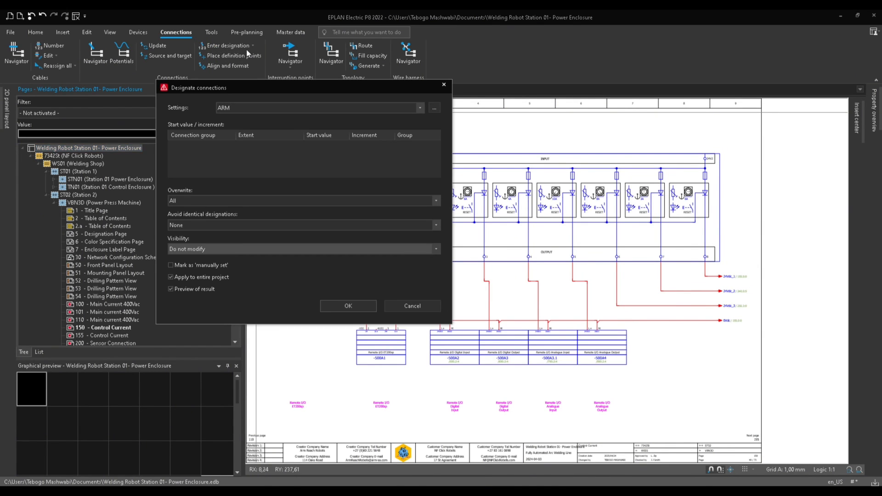
{"action": "left_click", "coordinate": [434, 108]}
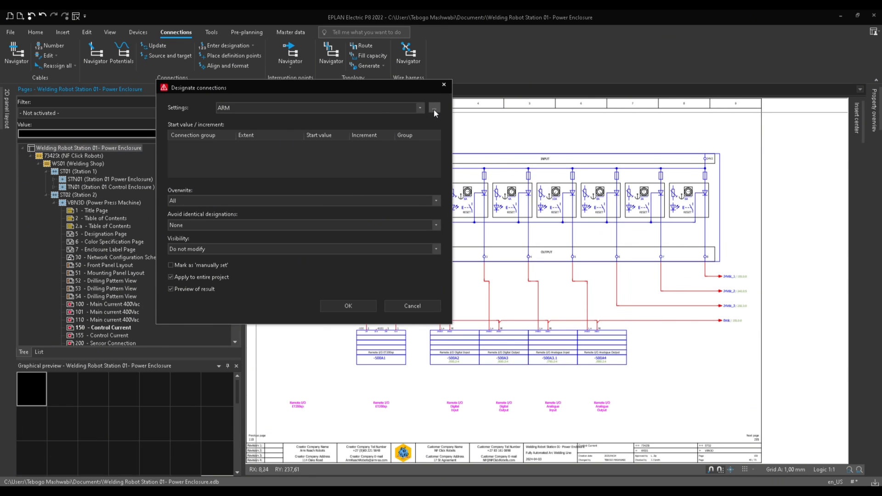
{"action": "left_click", "coordinate": [224, 139]}
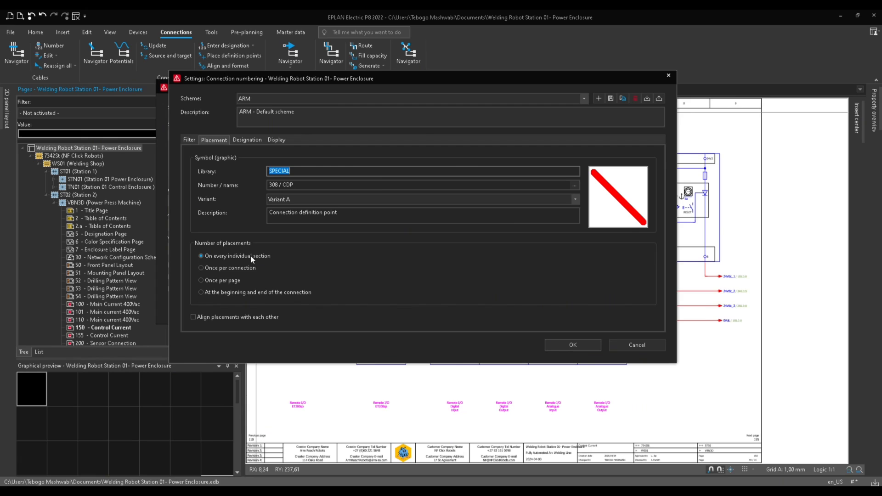
{"action": "left_click", "coordinate": [218, 268]}
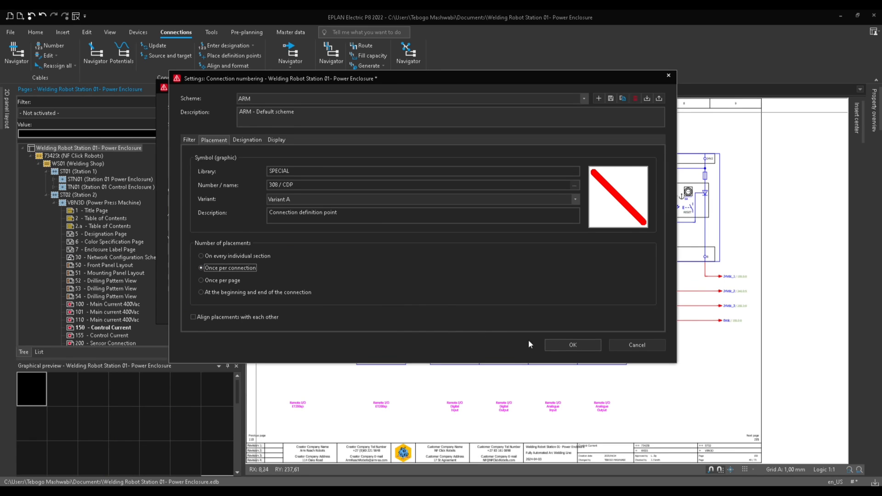
{"action": "left_click", "coordinate": [563, 343]}
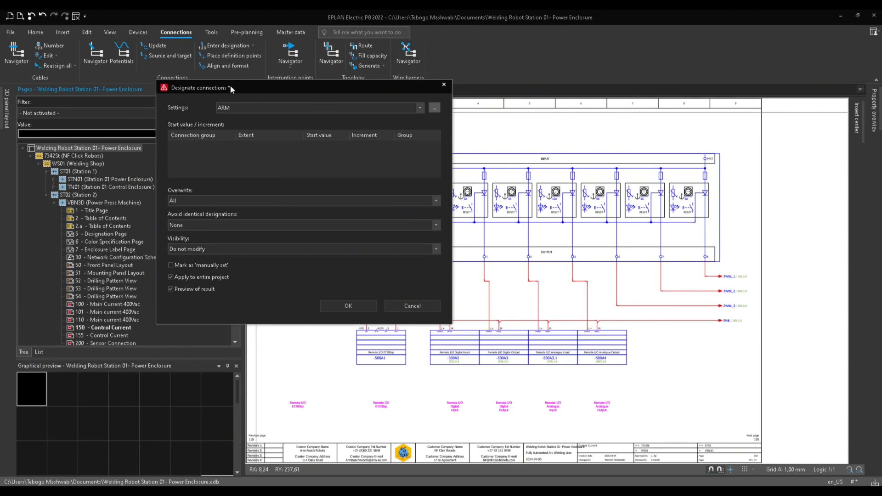
{"action": "left_click", "coordinate": [345, 306]}
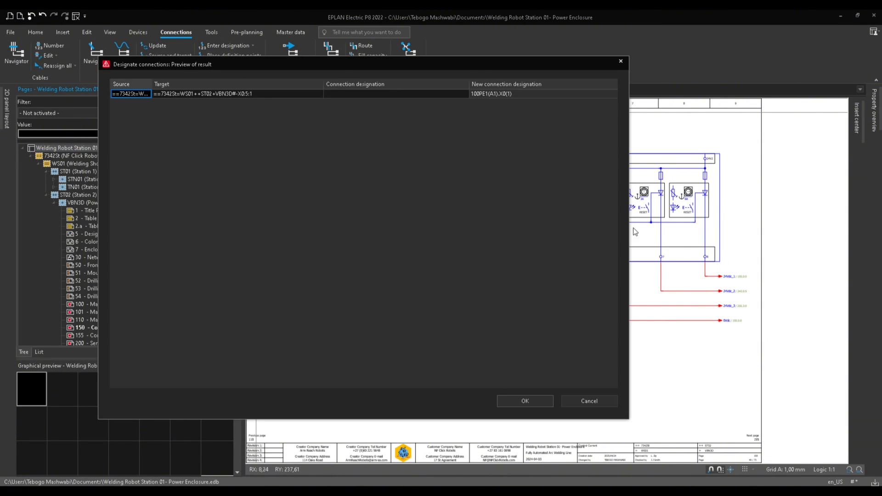
{"action": "left_click", "coordinate": [597, 402]}
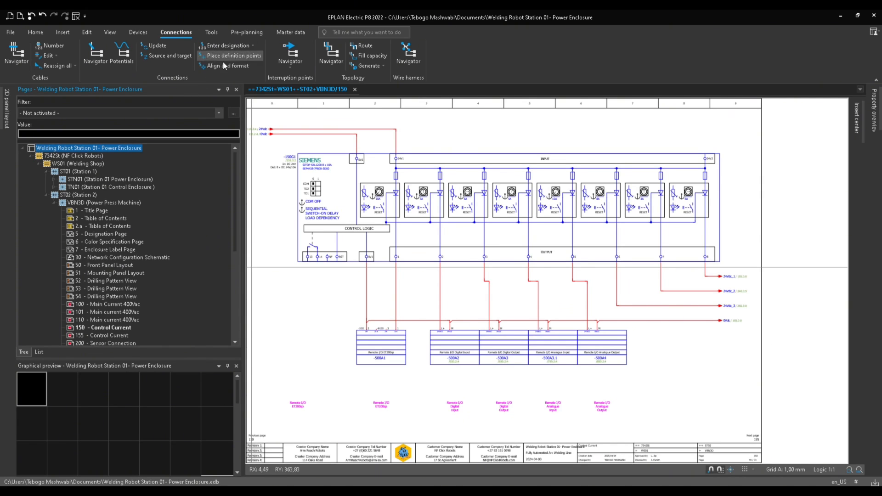
Place connection definition points across the entire project using the ARM settings.
{"action": "left_click", "coordinate": [234, 56]}
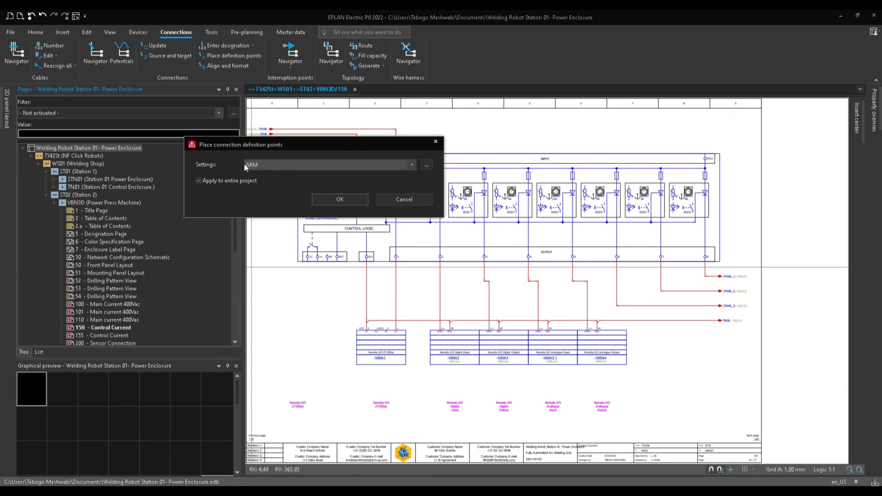
{"action": "left_click", "coordinate": [354, 200]}
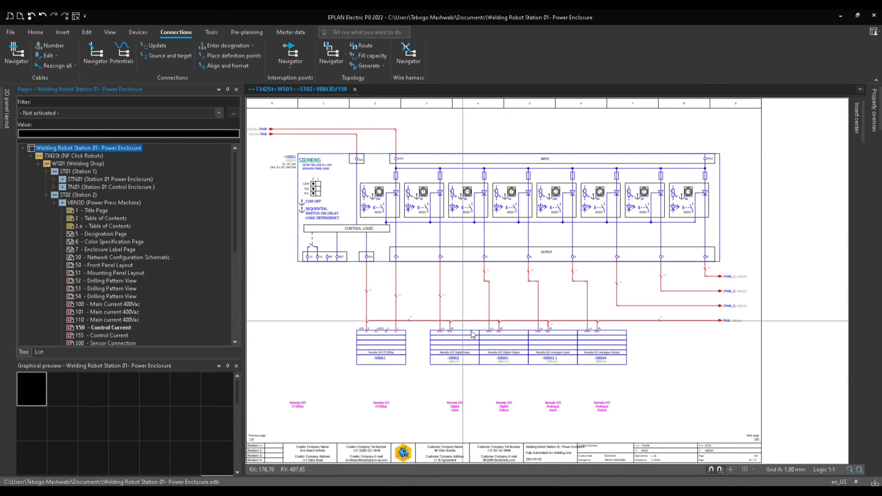
Inspect the newly placed definition points on the output and 24Vdc wires of the control current page.
{"action": "scroll", "coordinate": [703, 317], "scroll_direction": "up", "scroll_amount": 4}
{"action": "scroll", "coordinate": [705, 319], "scroll_direction": "up", "scroll_amount": 2}
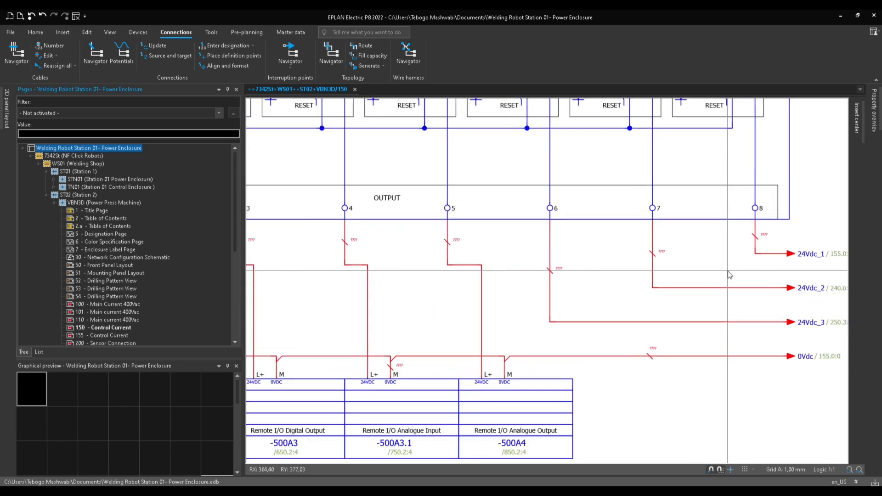
{"action": "left_click_drag", "start_coordinate": [756, 272], "coordinate": [717, 310]}
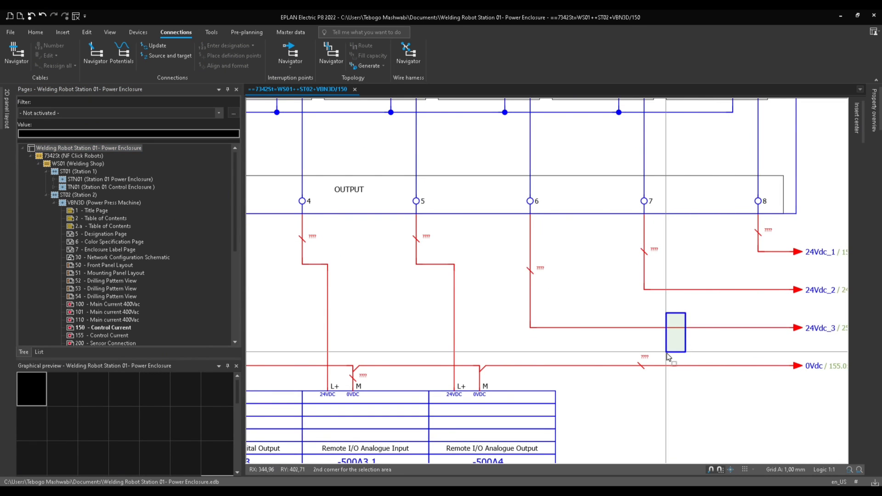
{"action": "scroll", "coordinate": [465, 275], "scroll_direction": "down", "scroll_amount": 2}
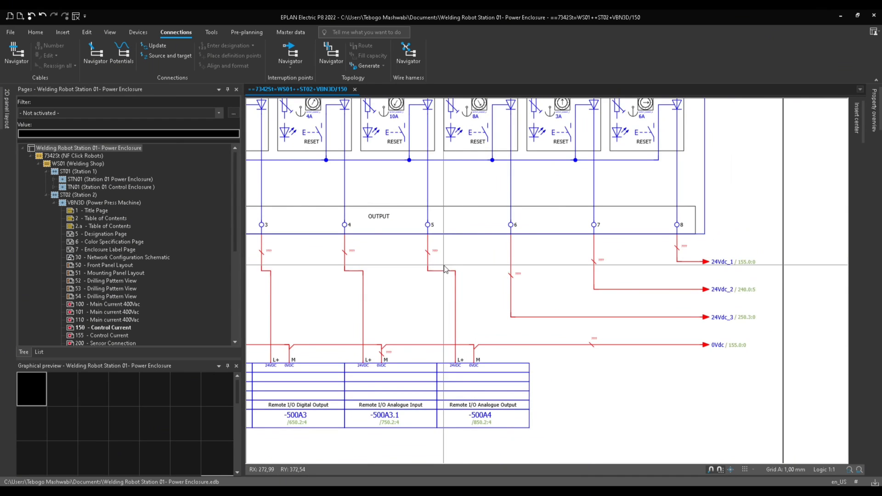
{"action": "scroll", "coordinate": [465, 275], "scroll_direction": "down", "scroll_amount": 2}
{"action": "middle_click_drag", "start_coordinate": [431, 317], "coordinate": [535, 288]}
{"action": "scroll", "coordinate": [519, 276], "scroll_direction": "down", "scroll_amount": 3}
{"action": "scroll", "coordinate": [515, 279], "scroll_direction": "up", "scroll_amount": 2}
{"action": "scroll", "coordinate": [537, 293], "scroll_direction": "down", "scroll_amount": 2}
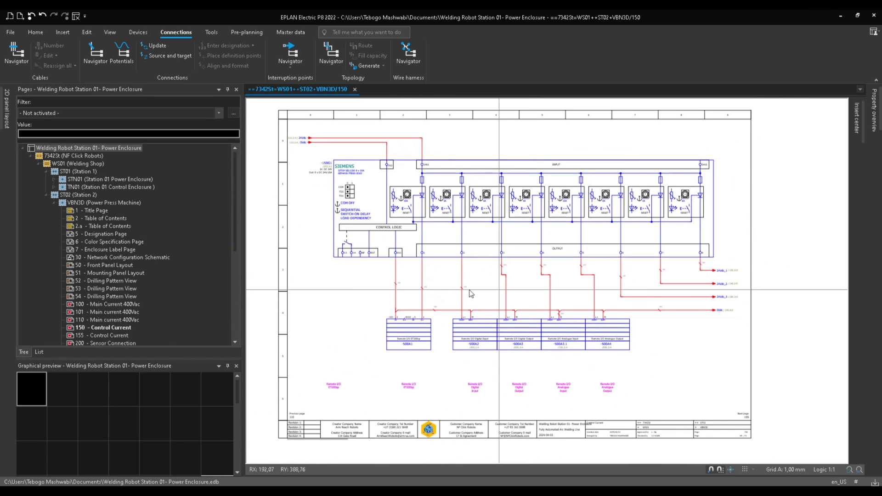
Designate connections for the entire project with the ARM scheme, after reviewing its general connection designation format.
{"action": "left_click", "coordinate": [104, 148]}
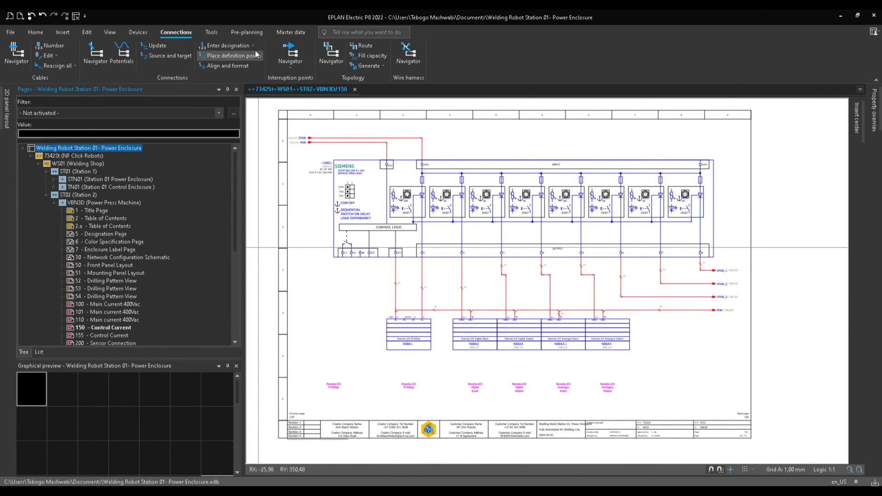
{"action": "left_click", "coordinate": [225, 46]}
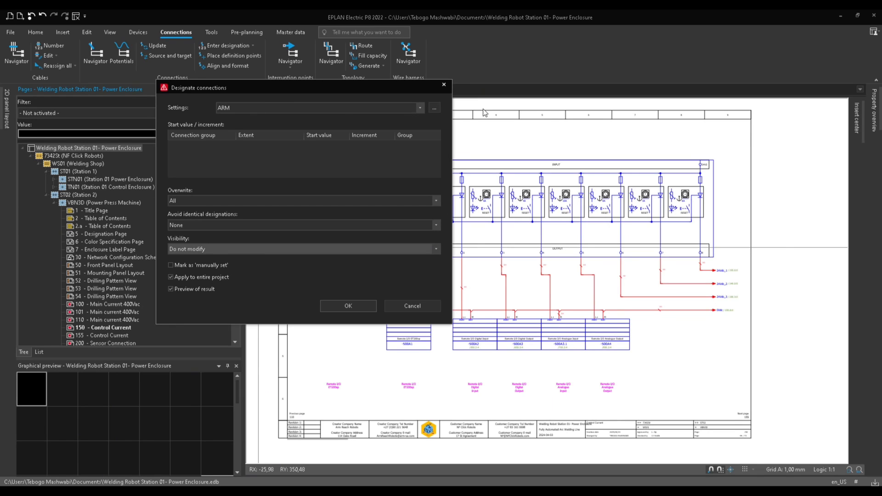
{"action": "left_click", "coordinate": [435, 108]}
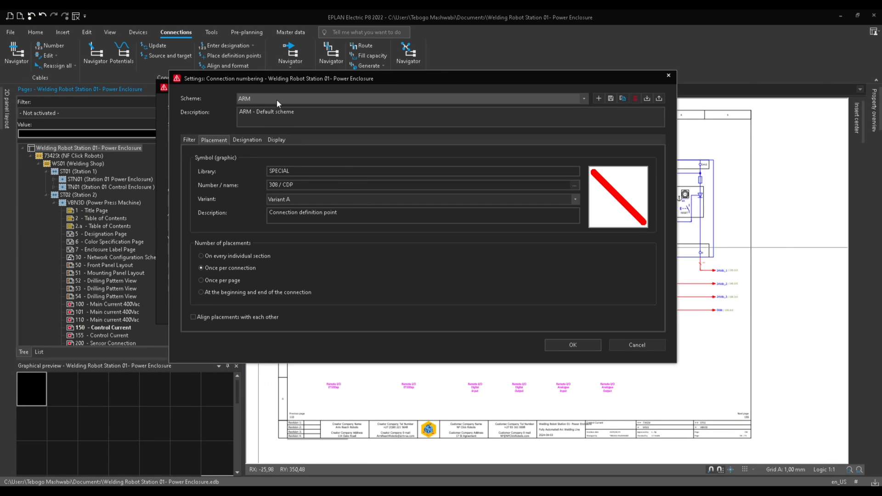
{"action": "left_click", "coordinate": [248, 140]}
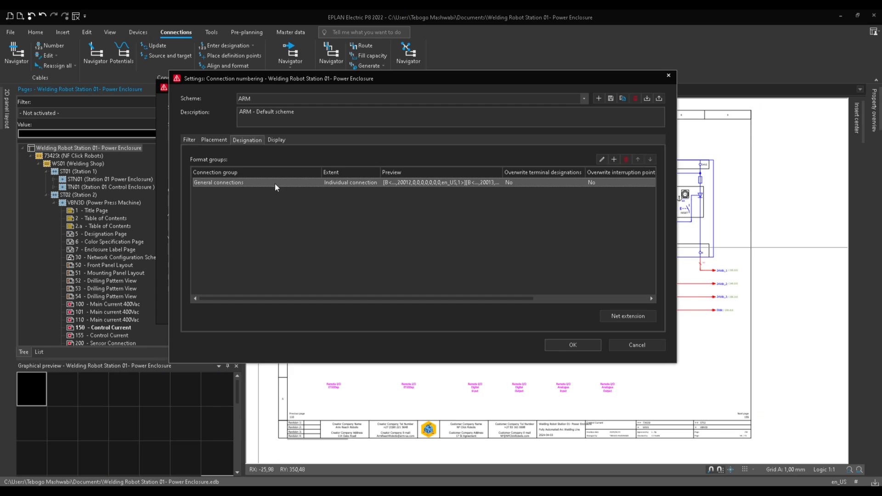
{"action": "double_click", "coordinate": [249, 183]}
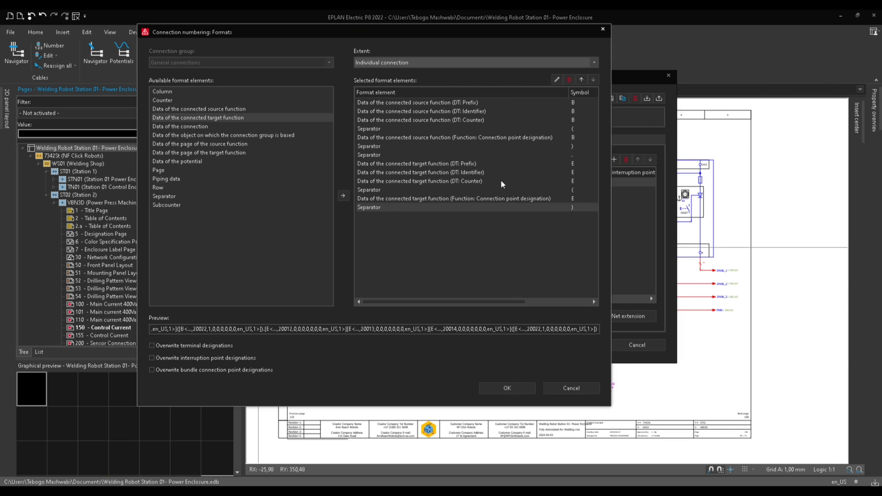
{"action": "left_click", "coordinate": [507, 388]}
{"action": "left_click", "coordinate": [558, 346]}
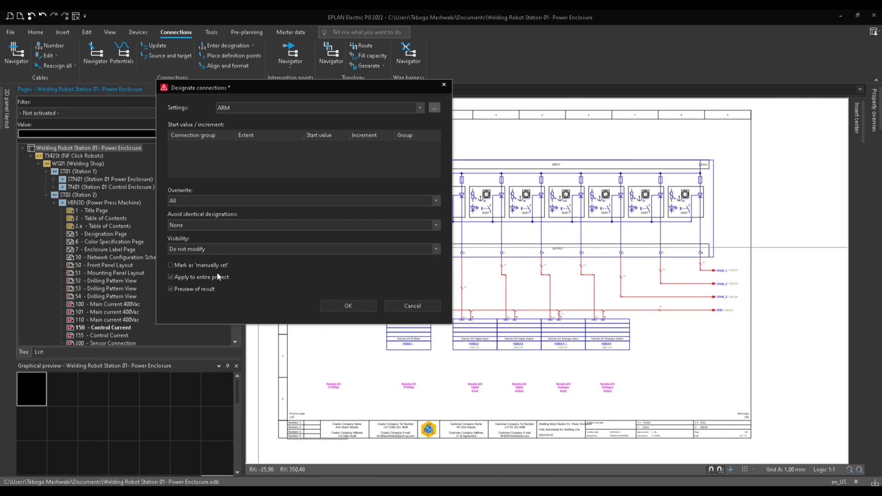
{"action": "left_click", "coordinate": [360, 305]}
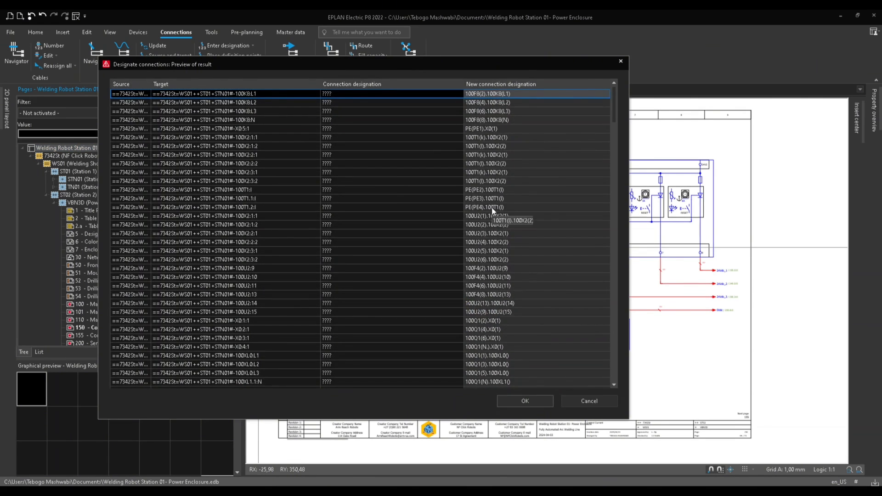
{"action": "left_click", "coordinate": [524, 401]}
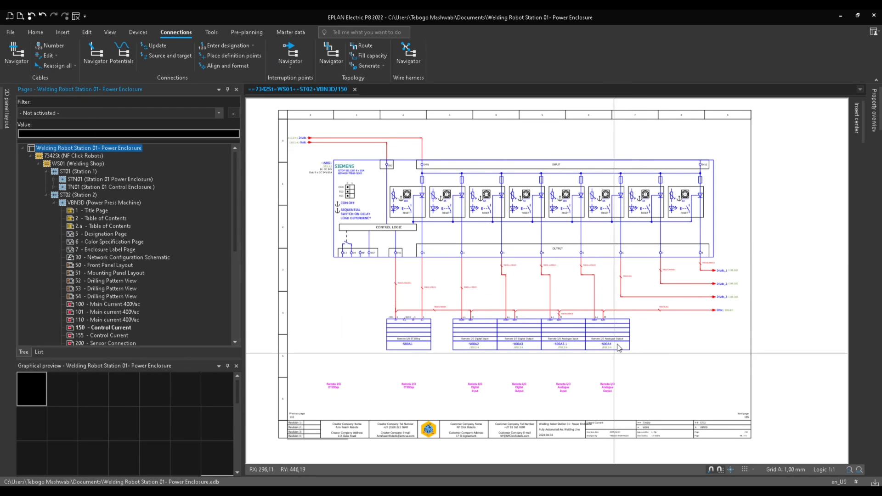
Inspect the new connection designations on the controller output wires of the control current page.
{"action": "scroll", "coordinate": [617, 303], "scroll_direction": "up", "scroll_amount": 2}
{"action": "scroll", "coordinate": [555, 306], "scroll_direction": "up", "scroll_amount": 6}
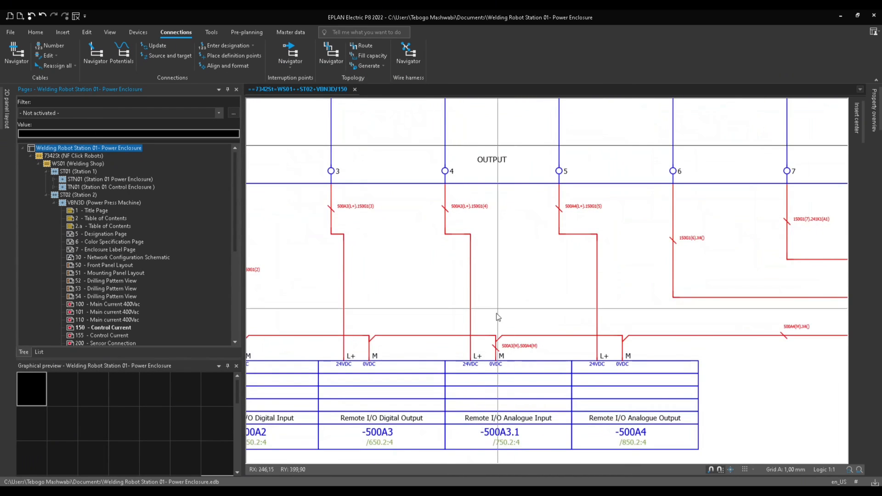
{"action": "scroll", "coordinate": [496, 314], "scroll_direction": "down", "scroll_amount": 1}
{"action": "middle_click_drag", "start_coordinate": [490, 310], "coordinate": [691, 319]}
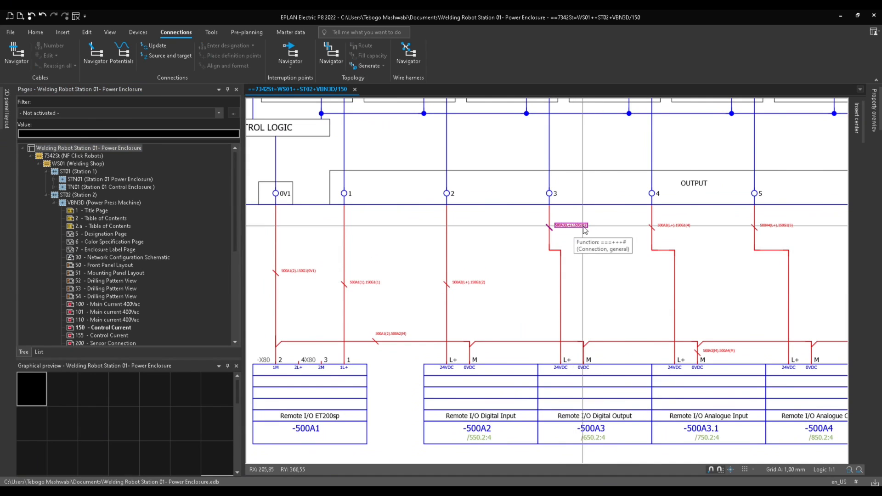
{"action": "scroll", "coordinate": [588, 362], "scroll_direction": "down", "scroll_amount": 3}
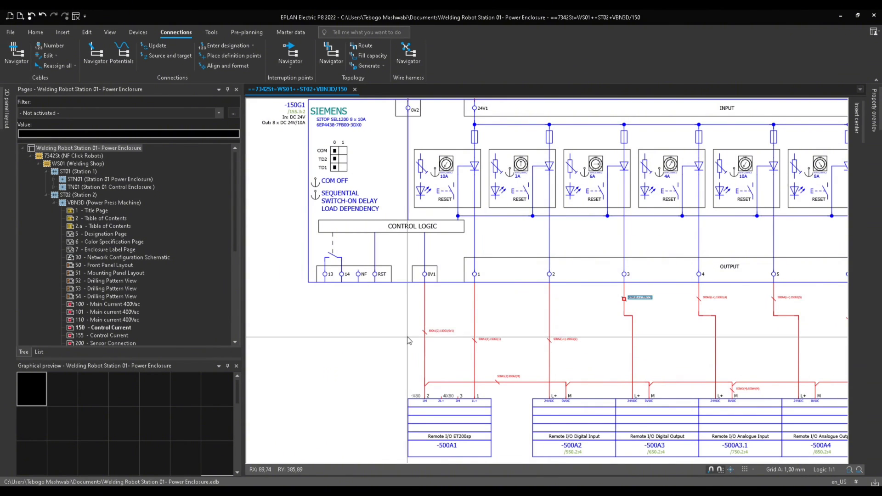
{"action": "middle_click_drag", "start_coordinate": [408, 339], "coordinate": [403, 409]}
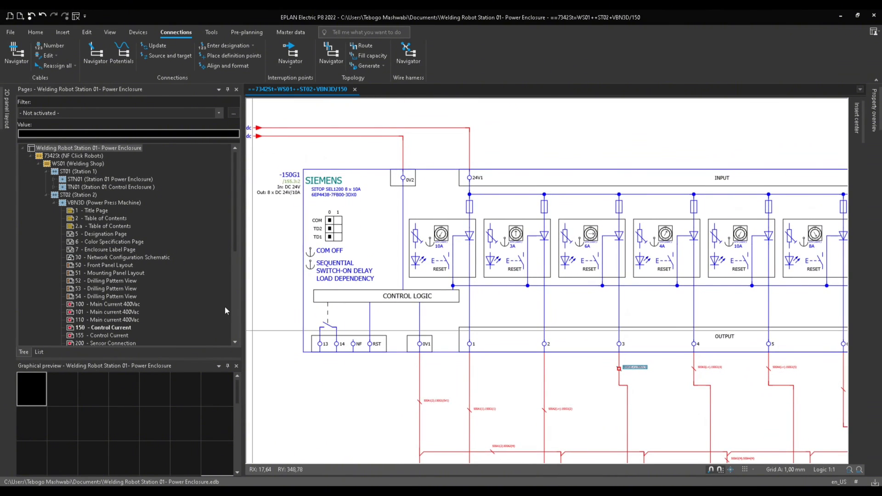
Open page 100 Main Current 400Vac and stagger the definition points on the 100Q1-to-X0 wires so their designations do not overlap.
{"action": "left_click", "coordinate": [94, 307]}
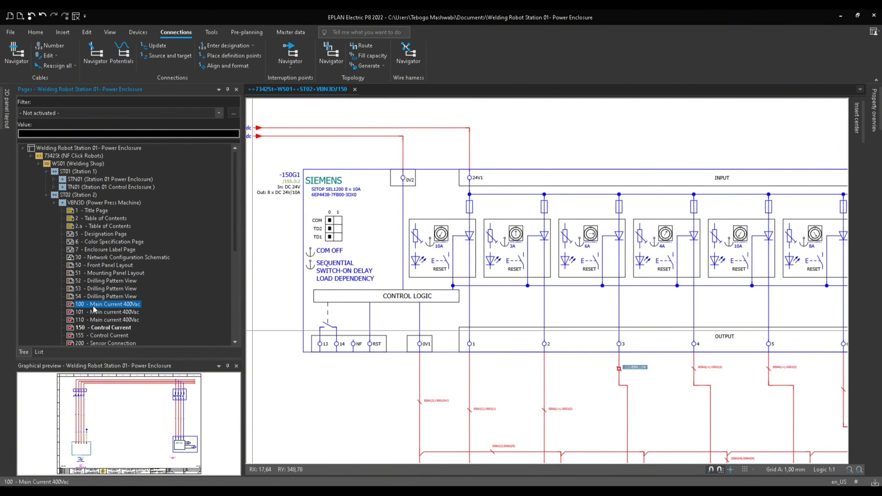
{"action": "double_click", "coordinate": [93, 307]}
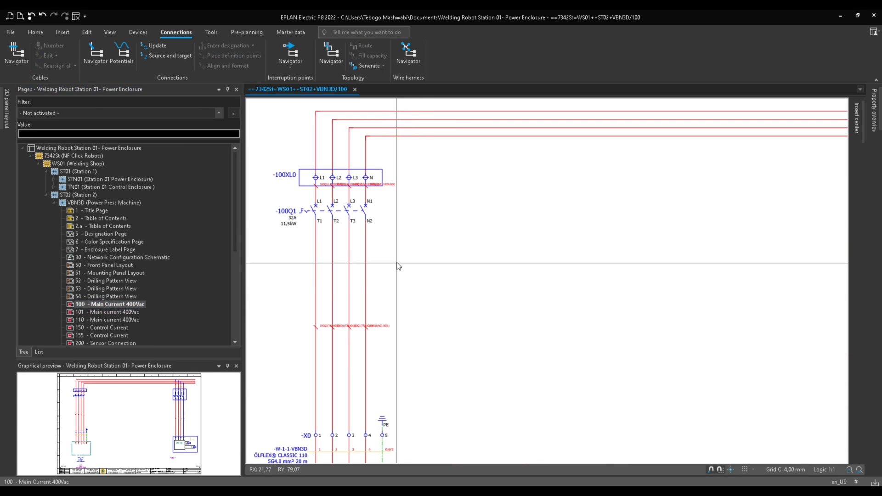
{"action": "scroll", "coordinate": [466, 221], "scroll_direction": "up", "scroll_amount": 5}
{"action": "scroll", "coordinate": [466, 222], "scroll_direction": "up", "scroll_amount": 5}
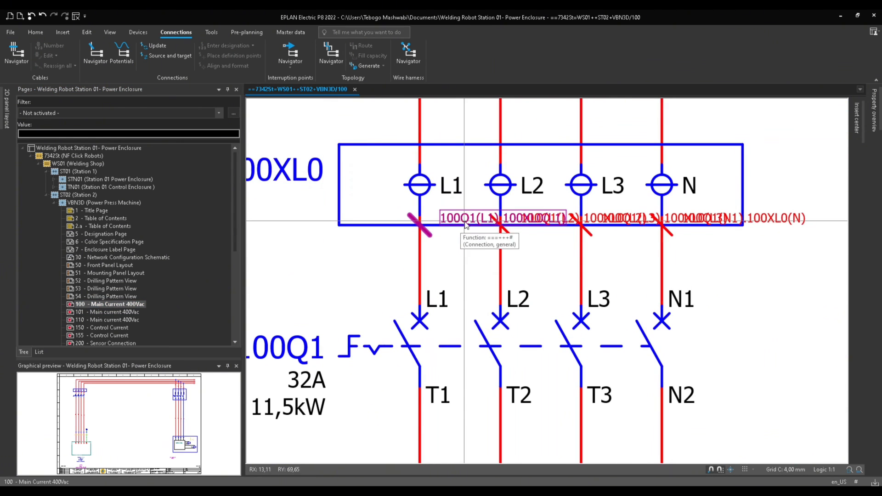
{"action": "scroll", "coordinate": [757, 302], "scroll_direction": "down", "scroll_amount": 2}
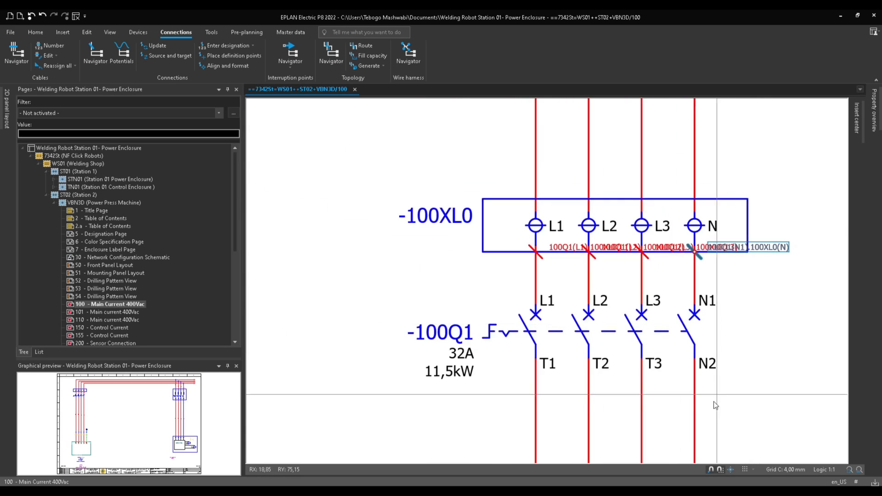
{"action": "middle_click_drag", "start_coordinate": [714, 404], "coordinate": [622, 242]}
{"action": "middle_click_drag", "start_coordinate": [550, 423], "coordinate": [557, 228]}
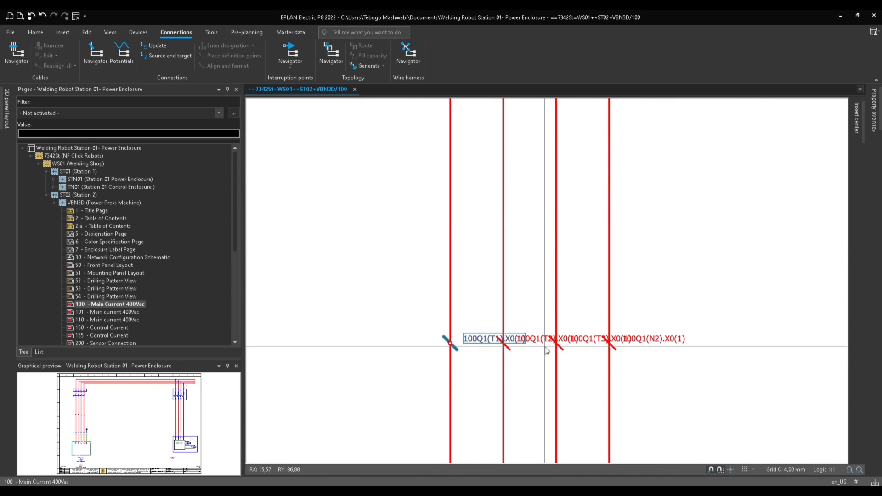
{"action": "left_click_drag", "start_coordinate": [722, 318], "coordinate": [561, 374]}
{"action": "left_click_drag", "start_coordinate": [723, 335], "coordinate": [596, 398]}
{"action": "left_click_drag", "start_coordinate": [665, 390], "coordinate": [669, 421]}
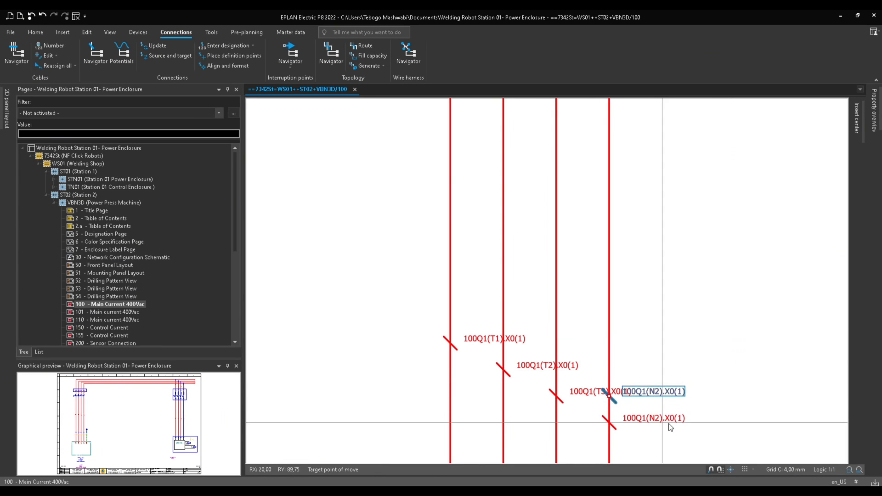
Measure the spacing between the 100Q1(T3) and N wires with a temporary dimension, then delete the dimension.
{"action": "scroll", "coordinate": [715, 332], "scroll_direction": "down", "scroll_amount": 1}
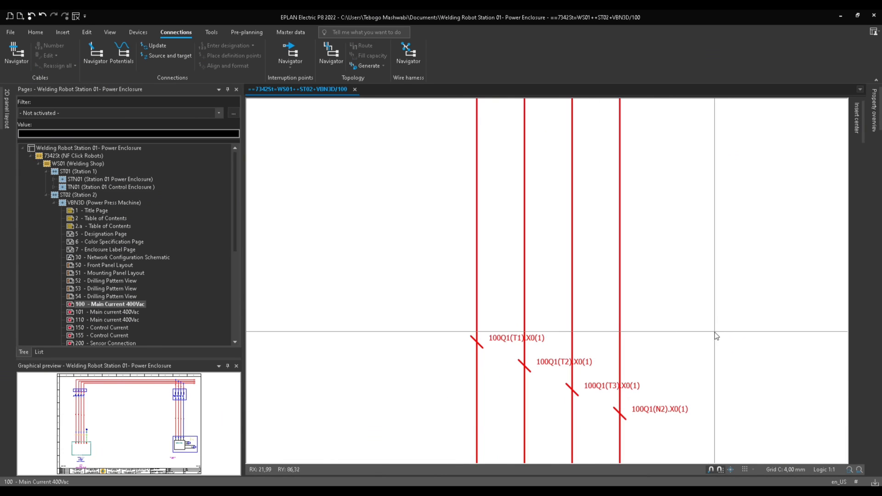
{"action": "left_click", "coordinate": [597, 390]}
{"action": "scroll", "coordinate": [626, 401], "scroll_direction": "up", "scroll_amount": 2}
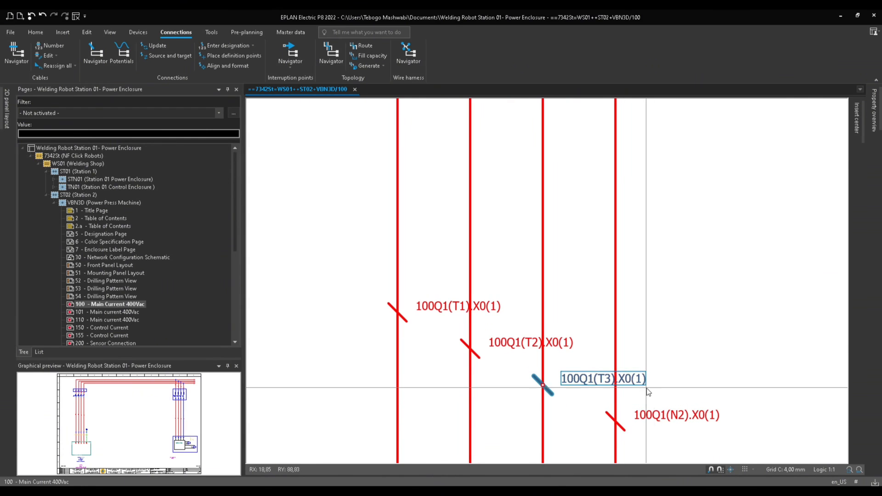
{"action": "left_click", "coordinate": [654, 365]}
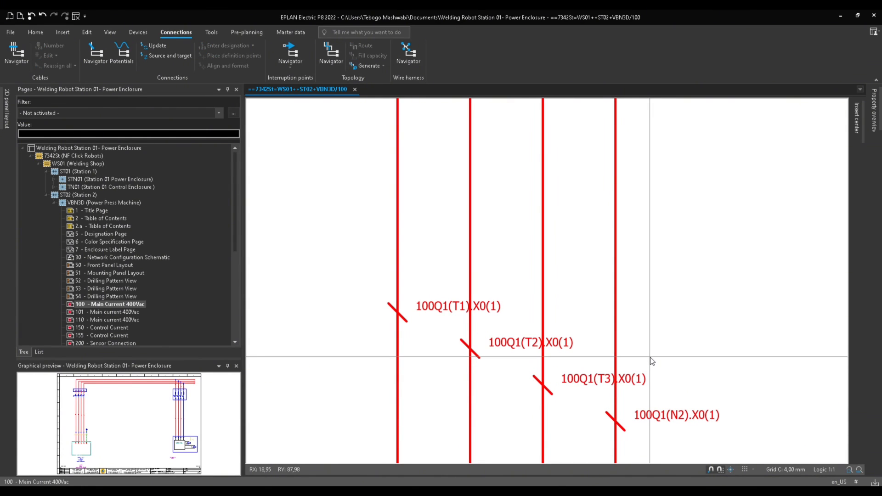
{"action": "key", "text": "m"}
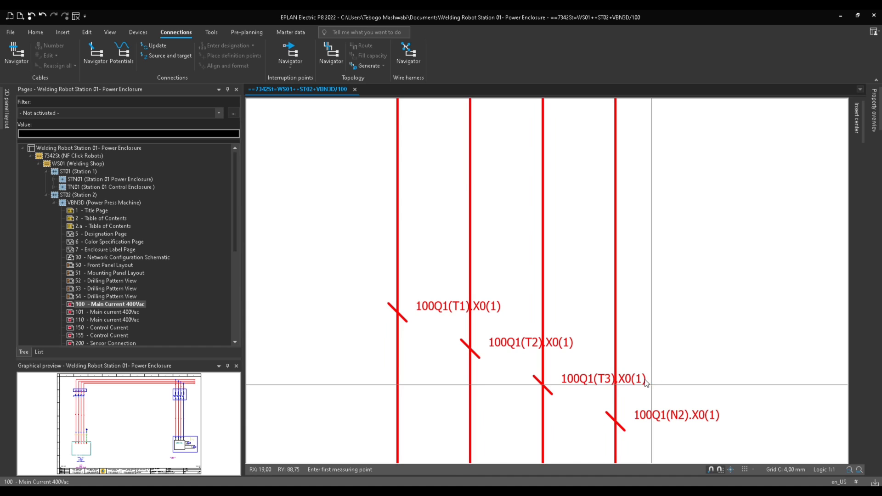
{"action": "left_click", "coordinate": [646, 382]}
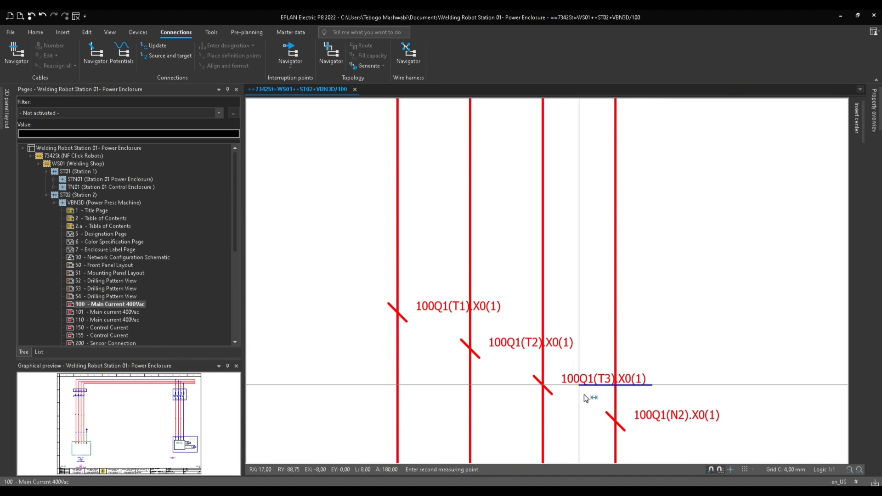
{"action": "left_click", "coordinate": [754, 468]}
{"action": "left_click", "coordinate": [759, 422]}
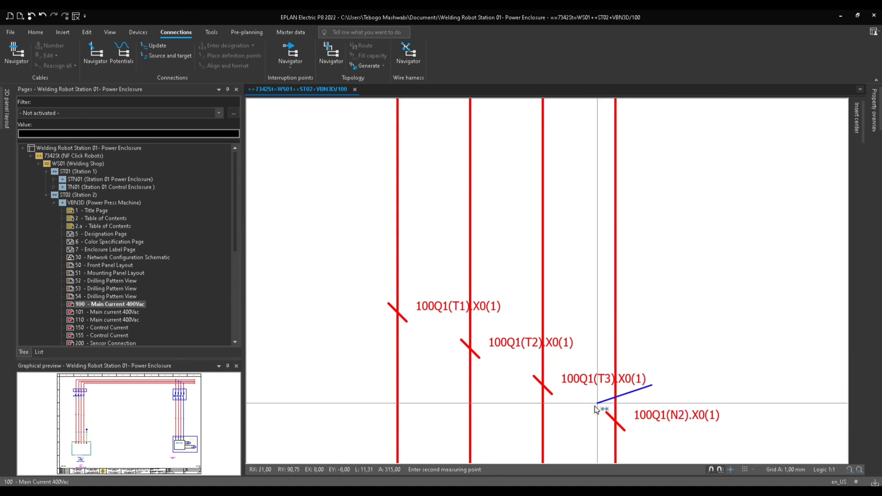
{"action": "left_click", "coordinate": [561, 384]}
{"action": "left_click", "coordinate": [571, 259]}
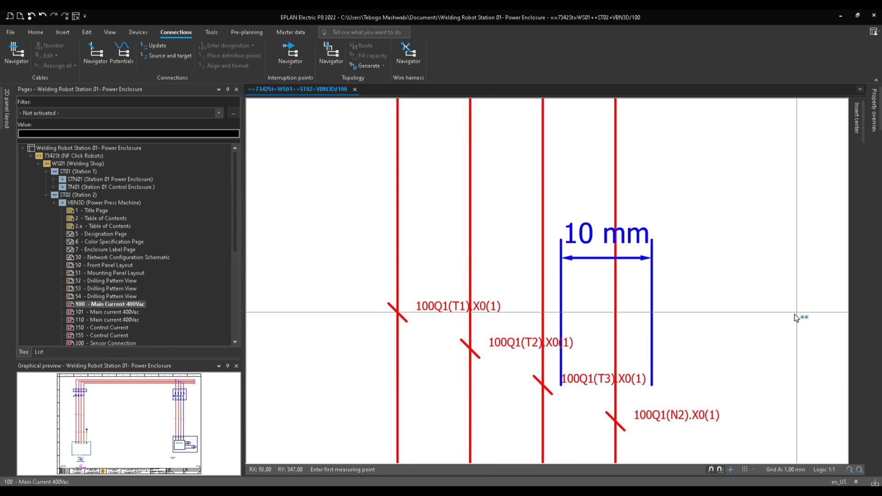
{"action": "key", "text": "Escape"}
{"action": "left_click", "coordinate": [653, 257]}
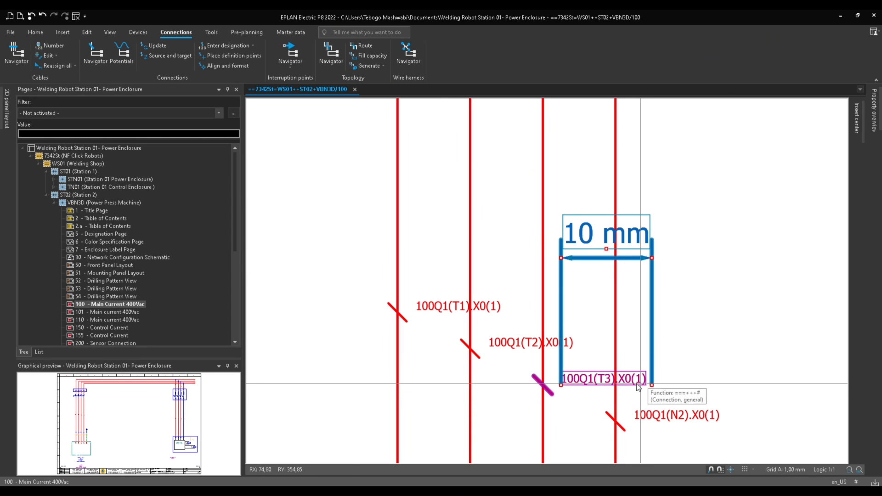
{"action": "left_click_drag", "start_coordinate": [652, 385], "coordinate": [615, 385]}
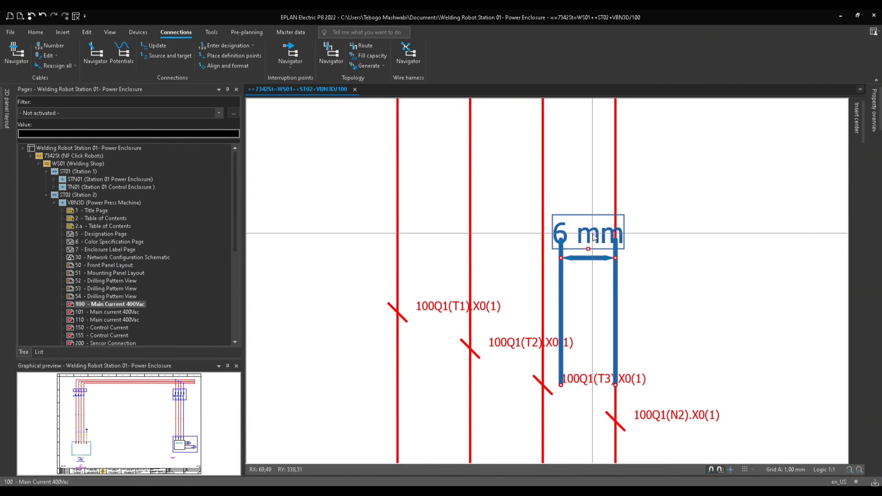
{"action": "double_click", "coordinate": [593, 236]}
{"action": "key", "text": "Escape"}
{"action": "key", "text": "Delete"}
Stagger the definition points on the 100F8-to-100K8 wires so their designations no longer overlap.
{"action": "scroll", "coordinate": [569, 238], "scroll_direction": "down", "scroll_amount": 1}
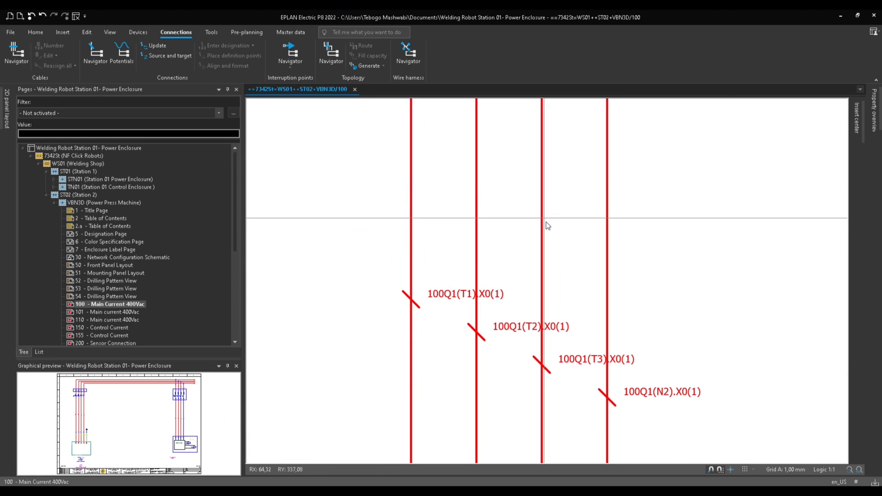
{"action": "key", "text": "Home"}
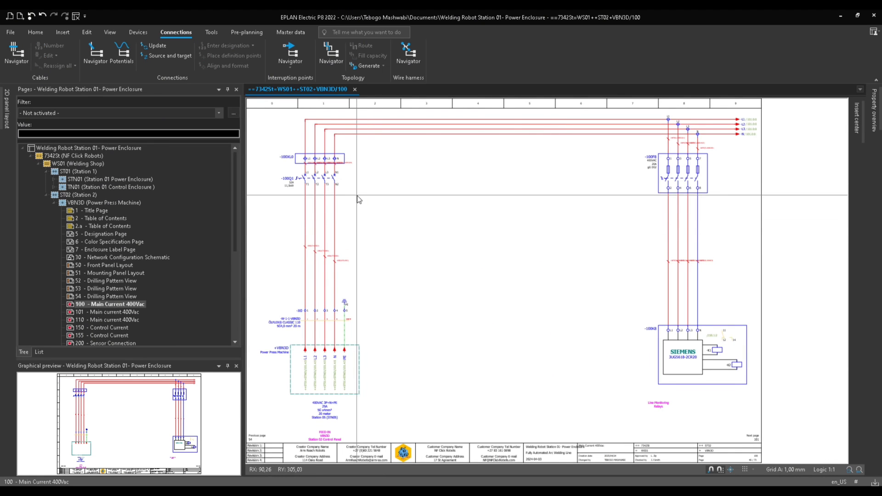
{"action": "scroll", "coordinate": [660, 255], "scroll_direction": "up", "scroll_amount": 6}
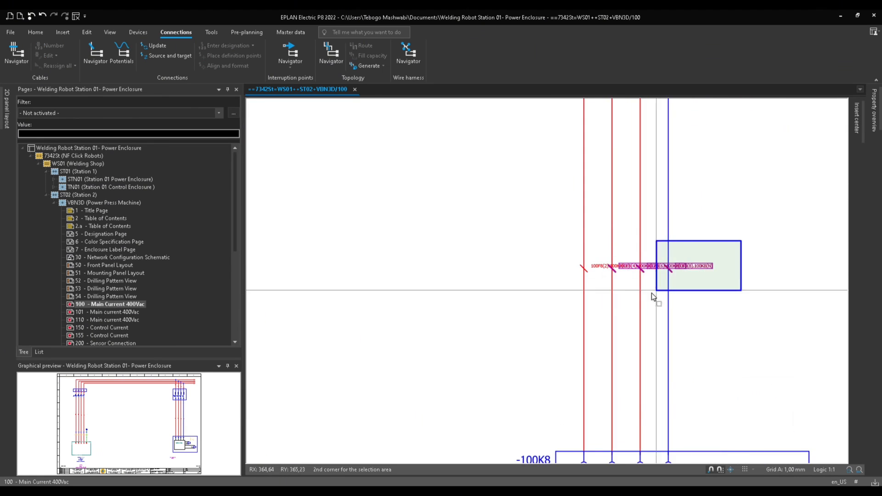
{"action": "left_click_drag", "start_coordinate": [631, 272], "coordinate": [633, 284]}
{"action": "left_click_drag", "start_coordinate": [725, 272], "coordinate": [707, 311]}
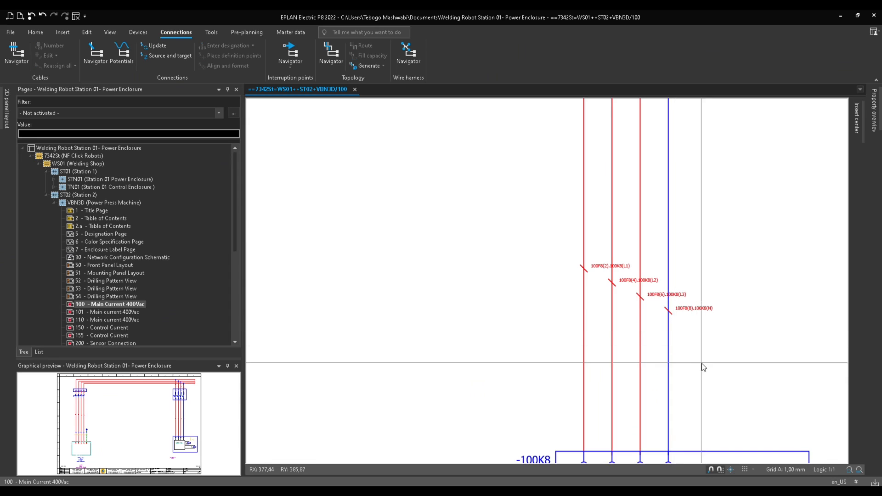
Inspect the staggered designations along the wires between the 100F8 fuse and the 100K8 device.
{"action": "middle_click_drag", "start_coordinate": [722, 445], "coordinate": [646, 287]}
{"action": "scroll", "coordinate": [629, 236], "scroll_direction": "down", "scroll_amount": 1}
{"action": "scroll", "coordinate": [641, 244], "scroll_direction": "up", "scroll_amount": 2}
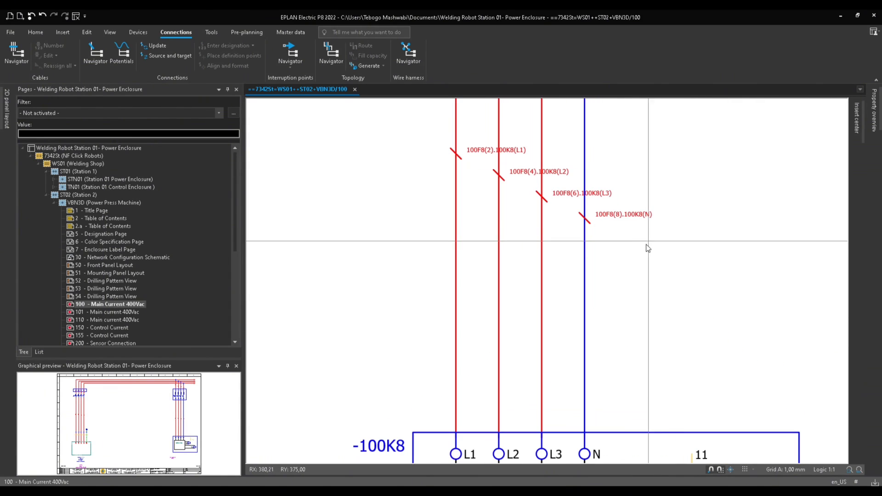
{"action": "middle_click_drag", "start_coordinate": [622, 296], "coordinate": [605, 231]}
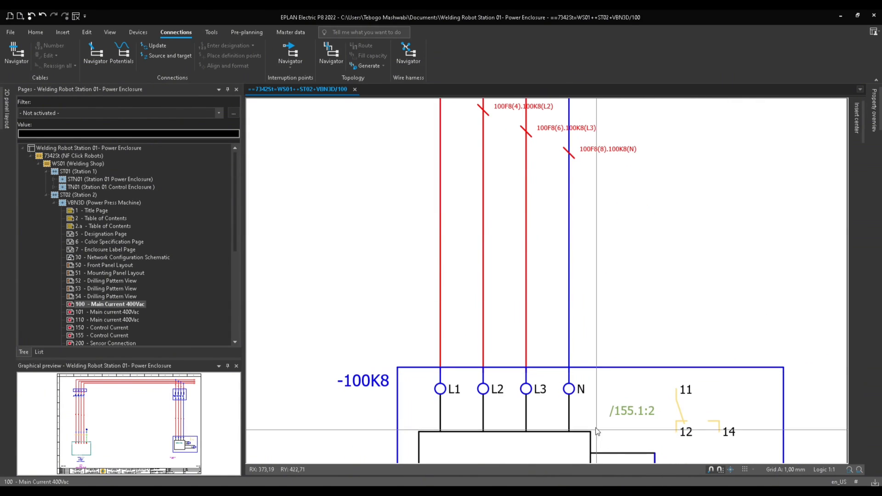
{"action": "left_click", "coordinate": [577, 391]}
{"action": "middle_click_drag", "start_coordinate": [605, 357], "coordinate": [600, 394]}
{"action": "scroll", "coordinate": [652, 200], "scroll_direction": "down", "scroll_amount": 1}
{"action": "middle_click_drag", "start_coordinate": [654, 197], "coordinate": [639, 375]}
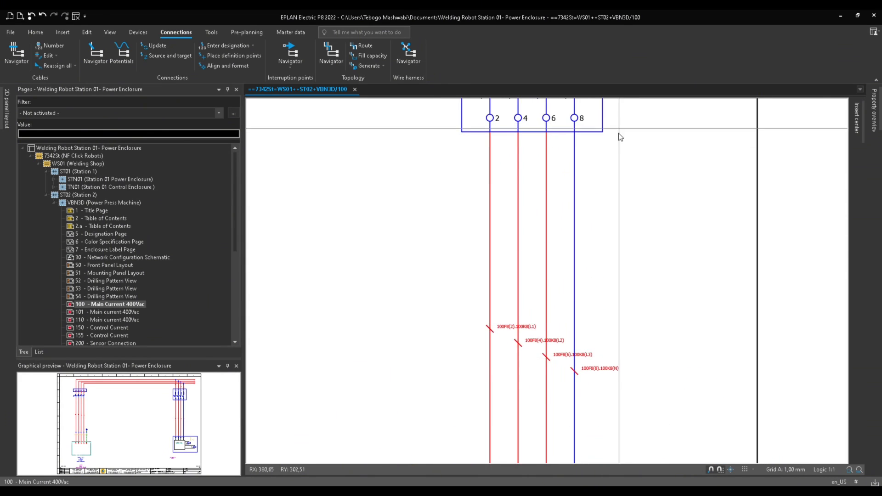
{"action": "middle_click_drag", "start_coordinate": [620, 136], "coordinate": [618, 191]}
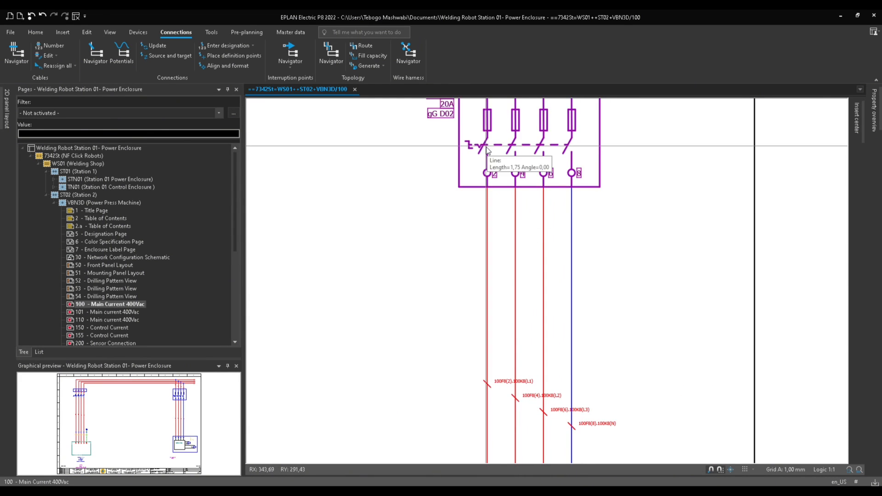
{"action": "middle_click_drag", "start_coordinate": [487, 147], "coordinate": [482, 177]}
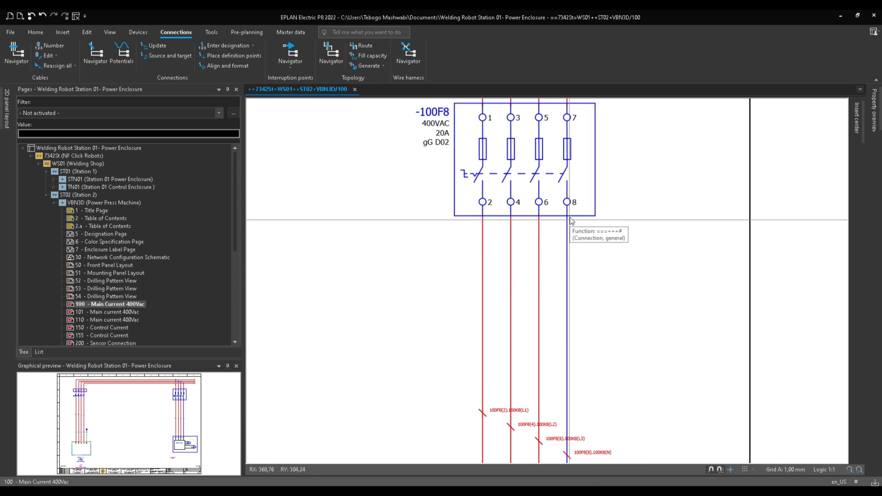
{"action": "left_click", "coordinate": [592, 213]}
{"action": "scroll", "coordinate": [632, 313], "scroll_direction": "down", "scroll_amount": 4}
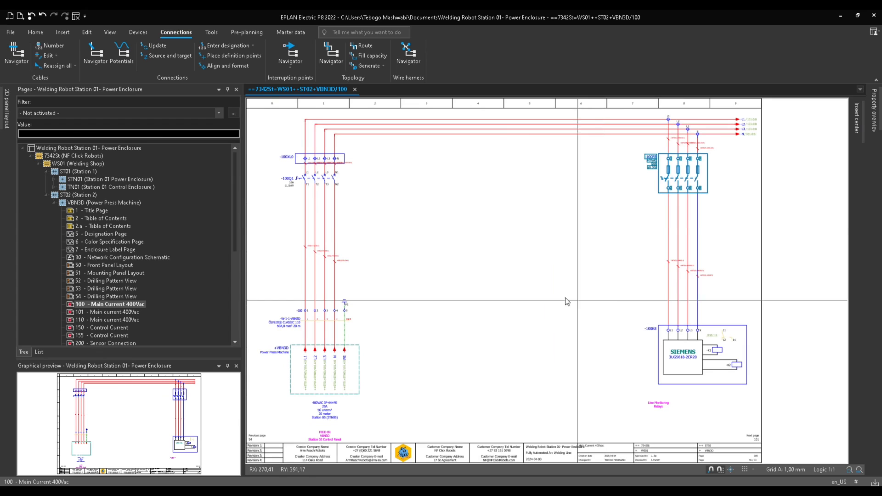
Select the project in the page tree and inspect the full connection designation of a 100Q1 wire.
{"action": "left_click", "coordinate": [84, 149]}
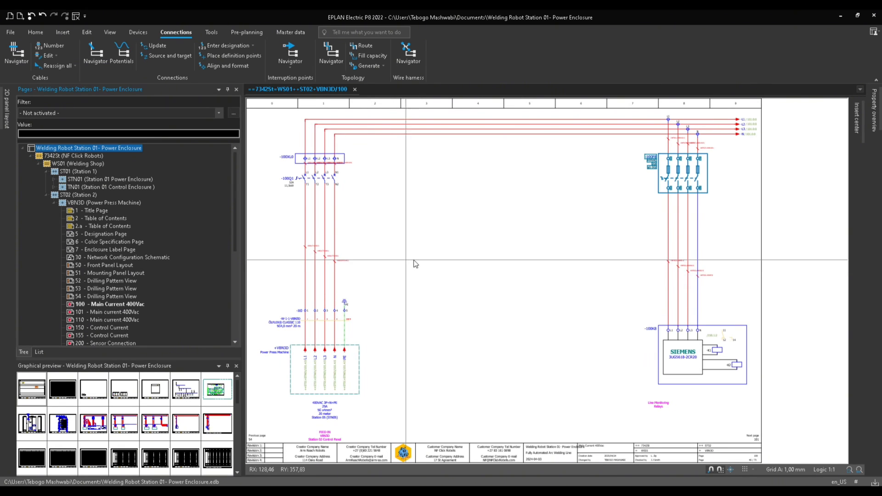
{"action": "left_click_drag", "start_coordinate": [265, 221], "coordinate": [600, 288]}
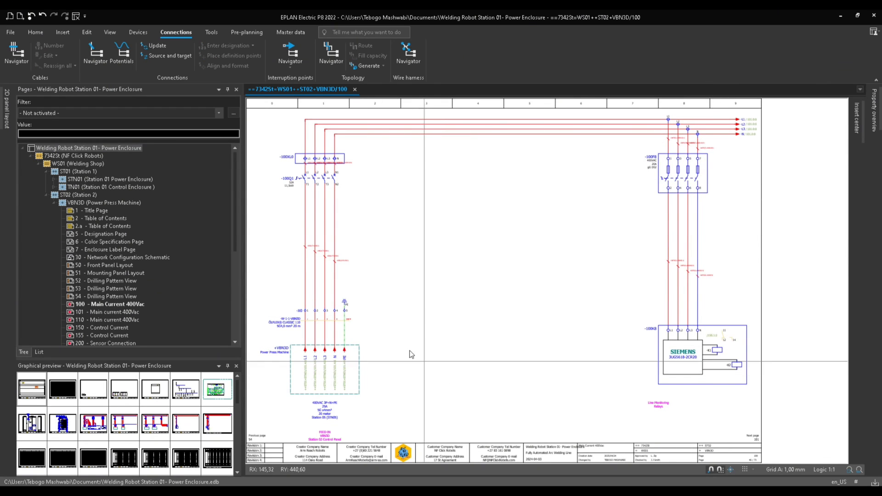
{"action": "mouse_move", "coordinate": [318, 261]}
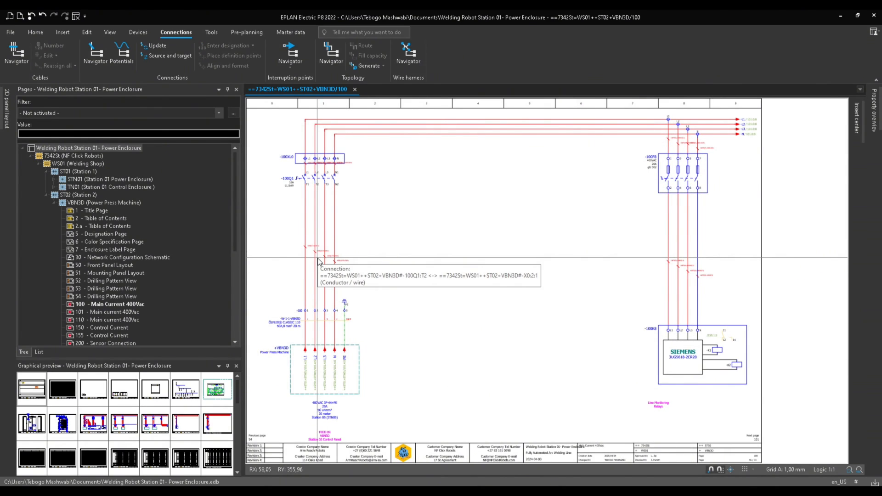